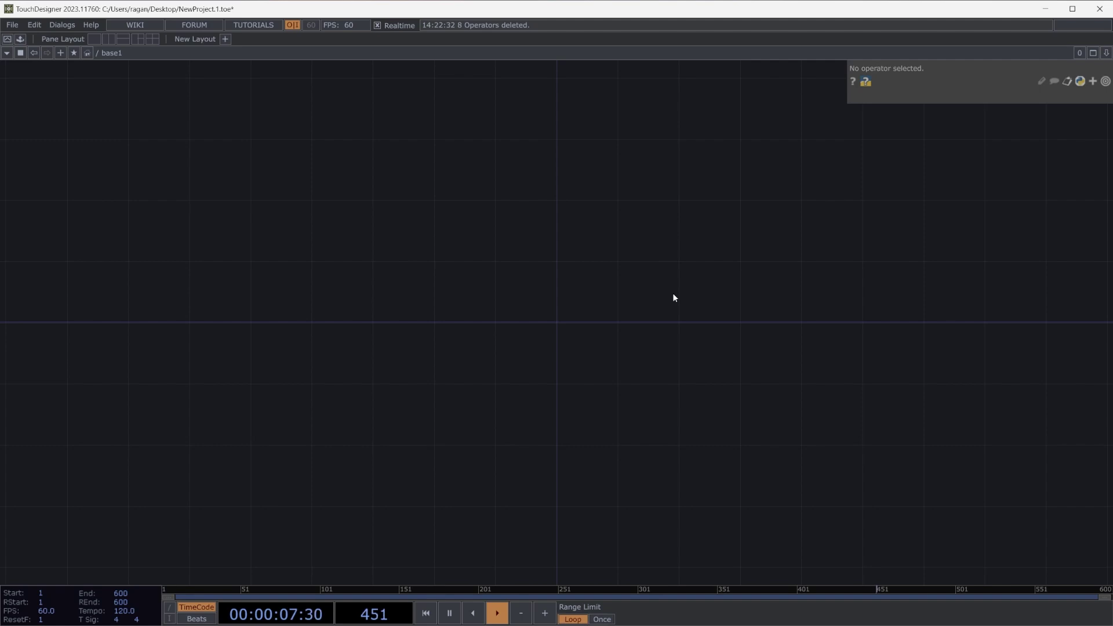
- Add a Movie File In TOP to the empty network
{"action": "key", "text": "Tab"}
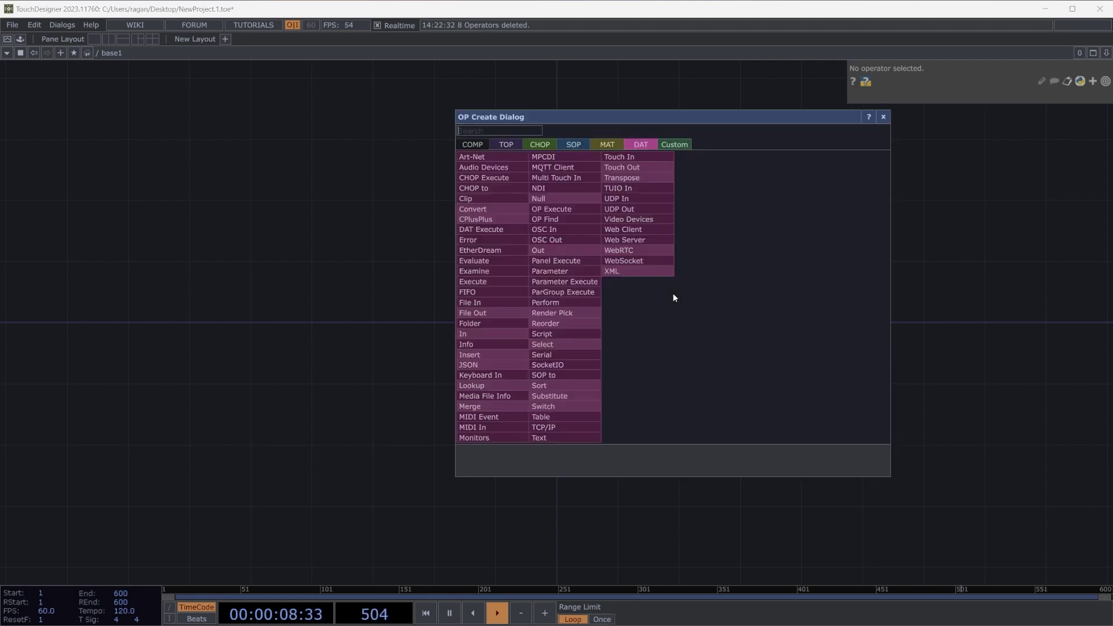
{"action": "left_click", "coordinate": [518, 145]}
{"action": "type", "text": "mov"}
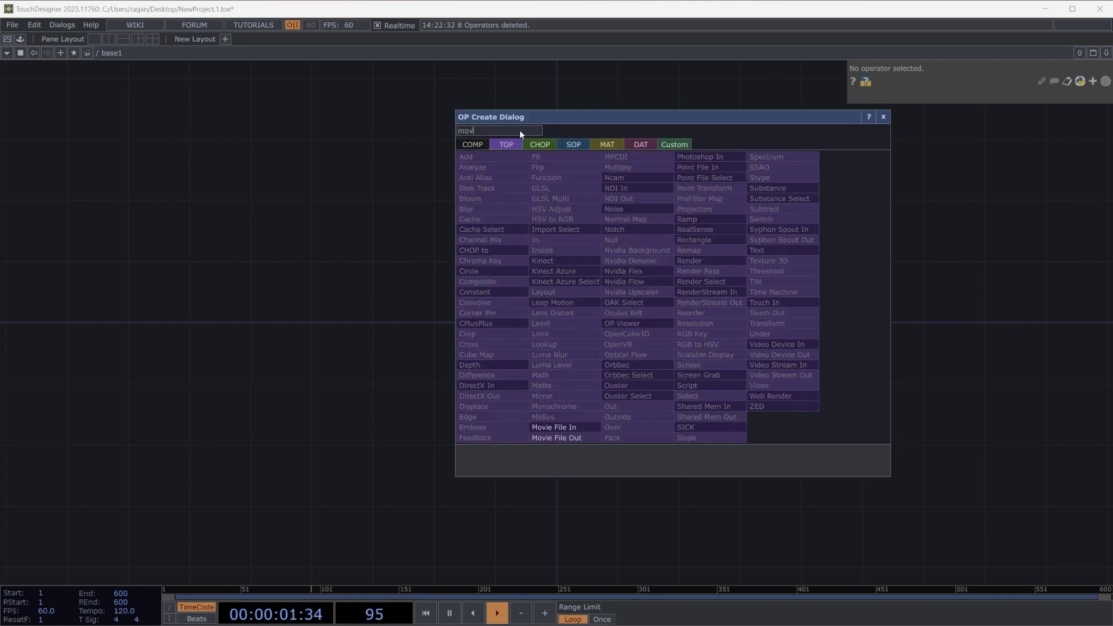
{"action": "left_click", "coordinate": [564, 427]}
{"action": "left_click_drag", "start_coordinate": [628, 321], "coordinate": [603, 301]}
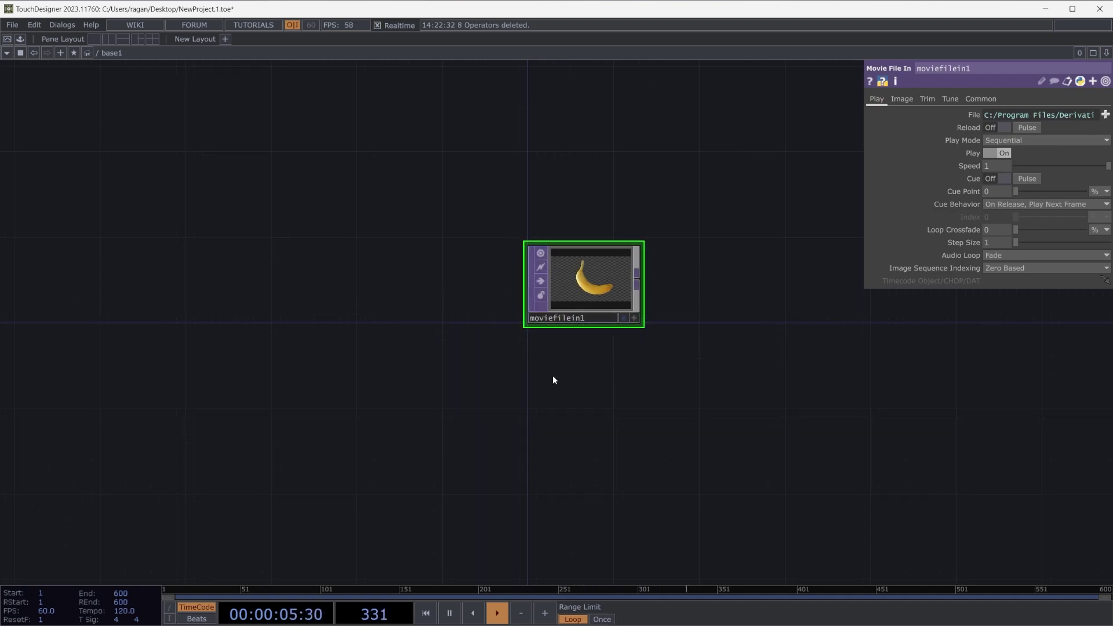
- Duplicate the Movie File In operator until four of them are stacked in one column
{"action": "key", "text": "ctrl+c"}
{"action": "key", "text": "ctrl+v"}
{"action": "left_click_drag", "start_coordinate": [570, 373], "coordinate": [572, 369]}
{"action": "right_click_drag", "start_coordinate": [715, 268], "coordinate": [530, 480]}
{"action": "key", "text": "ctrl+c"}
{"action": "key", "text": "ctrl+v"}
{"action": "left_click_drag", "start_coordinate": [707, 324], "coordinate": [654, 206]}
{"action": "scroll", "coordinate": [551, 356], "scroll_direction": "up", "scroll_amount": 3}
{"action": "left_click_drag", "start_coordinate": [550, 355], "coordinate": [547, 345]}
{"action": "left_click", "coordinate": [613, 362]}
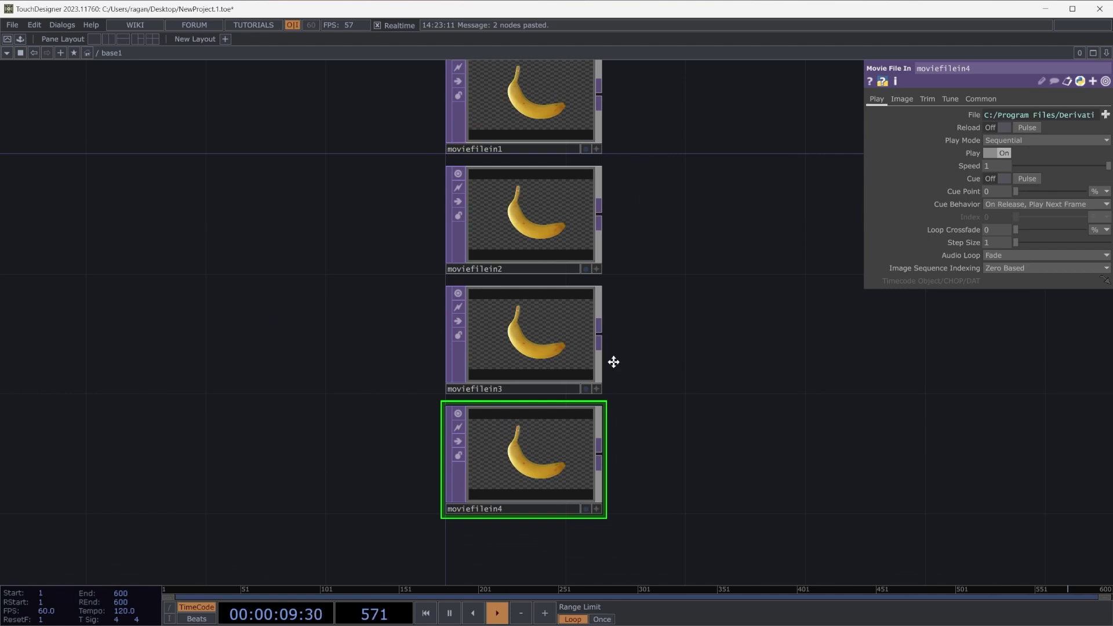
- Load the sample image Jellybeans.1.jpg into the second Movie File In operator
{"action": "left_click_drag", "start_coordinate": [613, 362], "coordinate": [481, 446]}
{"action": "left_click", "coordinate": [422, 302]}
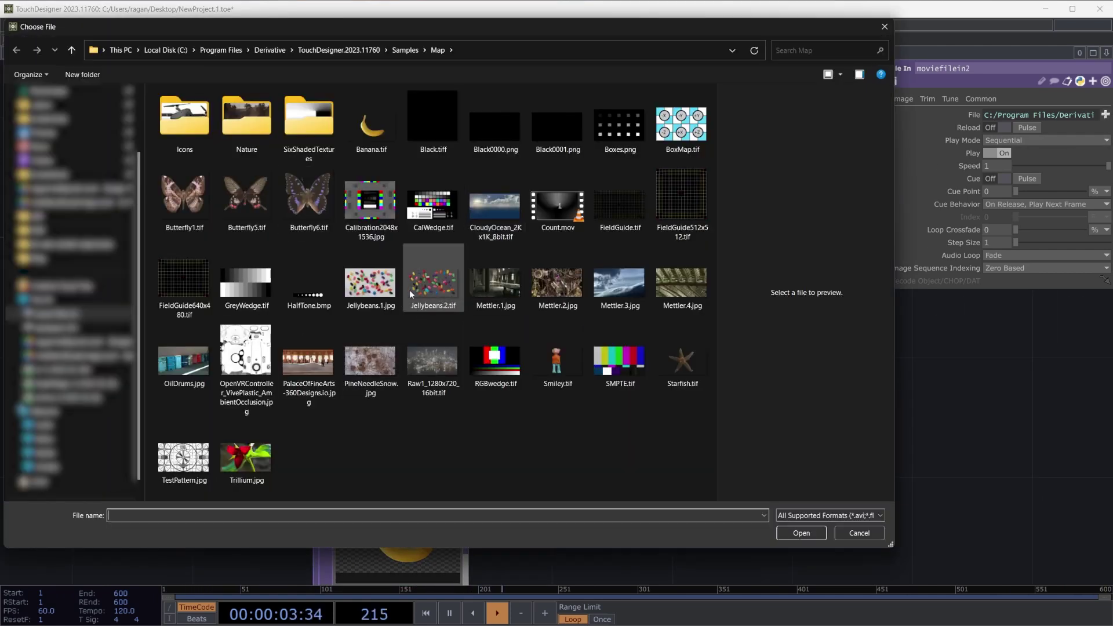
{"action": "left_click", "coordinate": [389, 292]}
{"action": "left_click", "coordinate": [801, 533]}
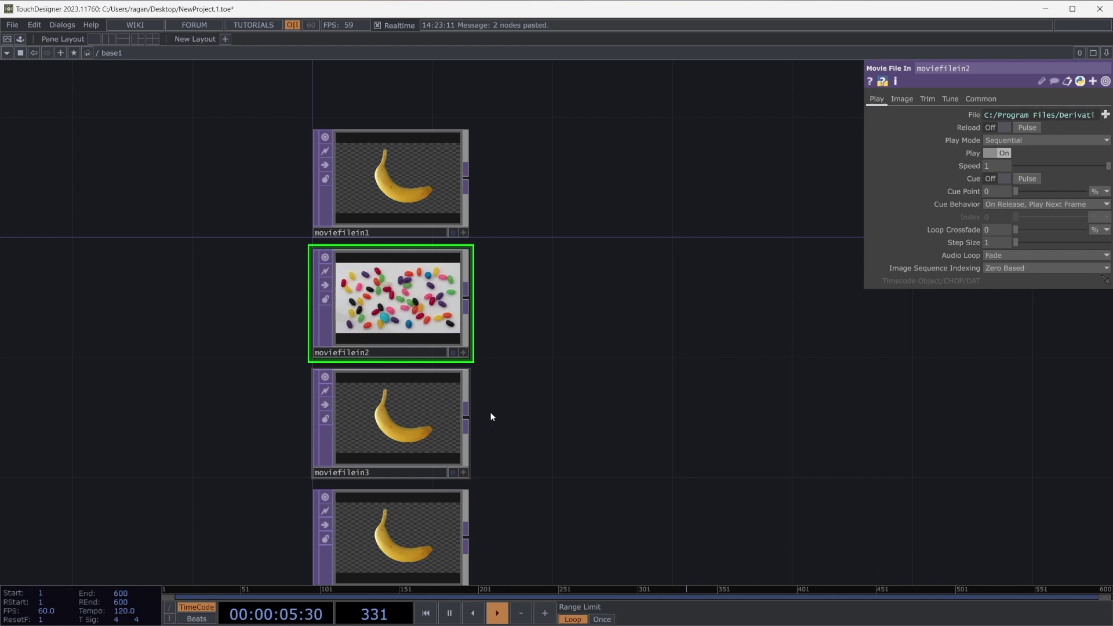
- Load the sample image Trillium.jpg into the third Movie File In operator
{"action": "left_click", "coordinate": [463, 417]}
{"action": "left_click", "coordinate": [1106, 114]}
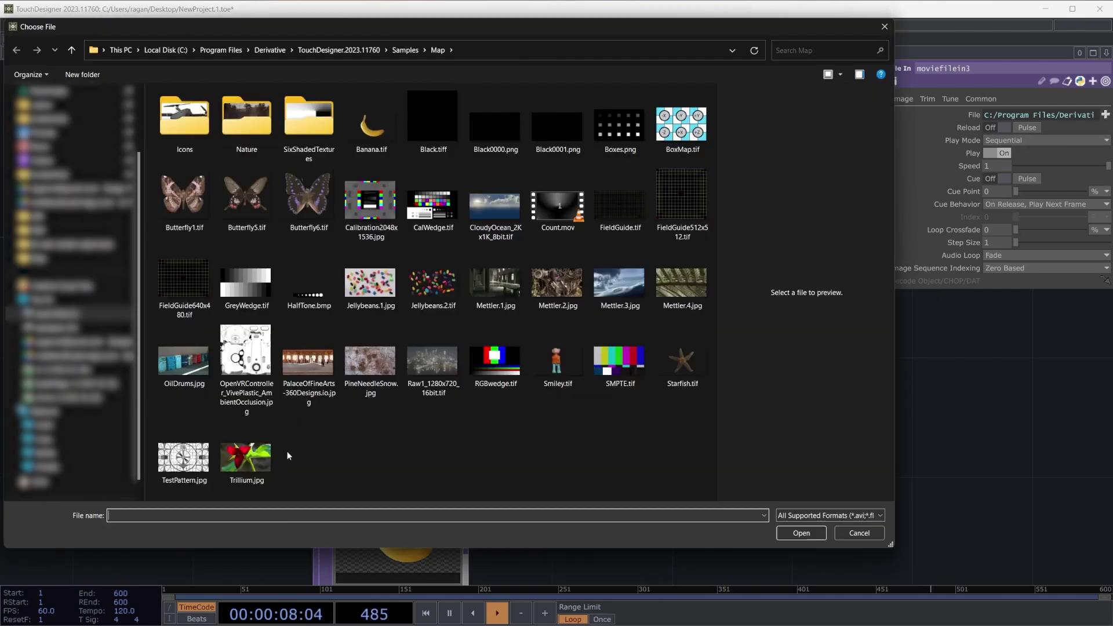
{"action": "left_click", "coordinate": [255, 458]}
{"action": "left_click", "coordinate": [788, 534]}
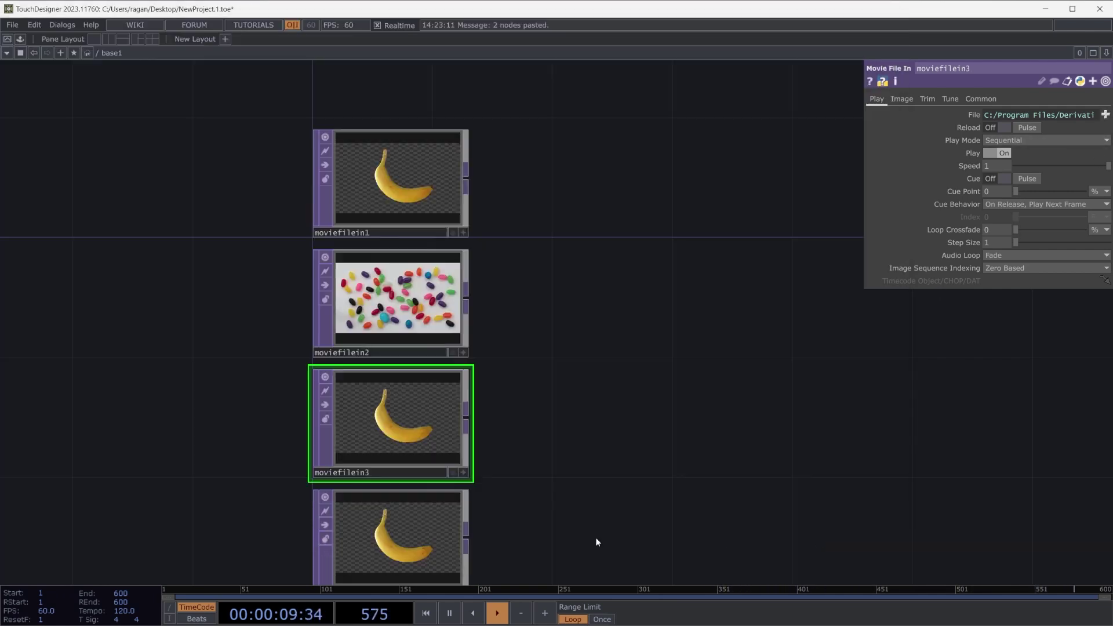
- Load the sample image OilDrums.jpg into the fourth Movie File In operator
{"action": "left_click", "coordinate": [419, 529]}
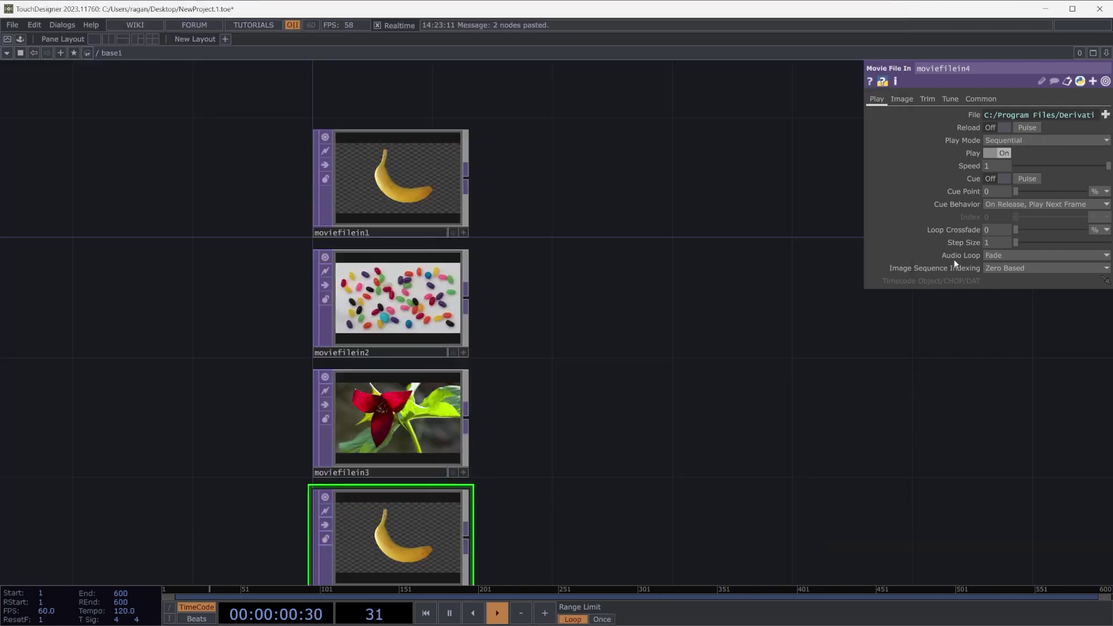
{"action": "left_click", "coordinate": [1105, 115]}
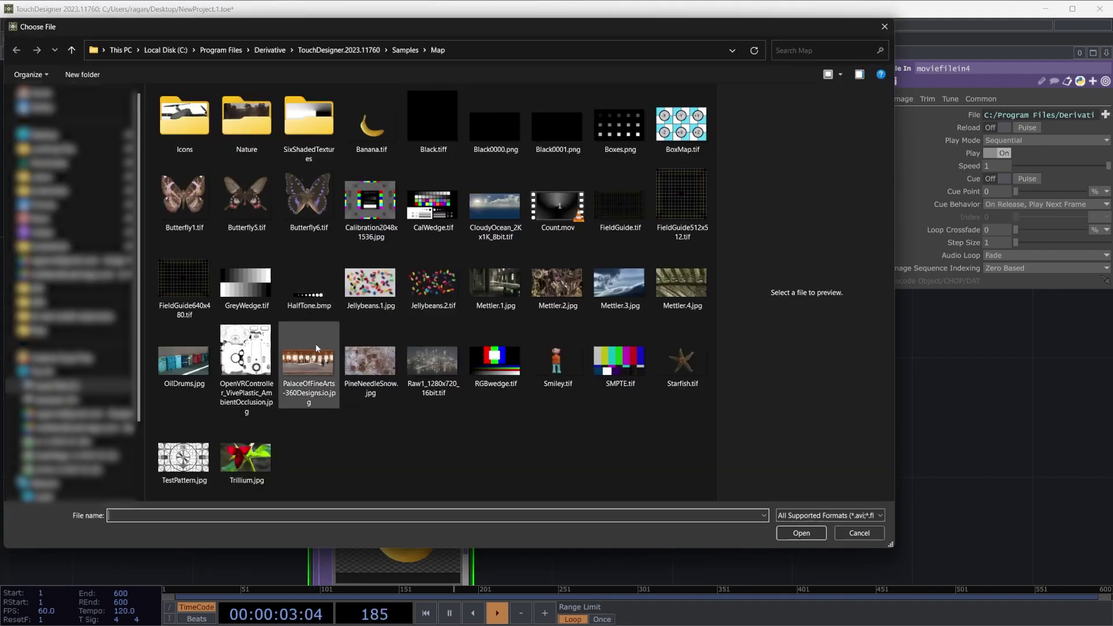
{"action": "left_click", "coordinate": [185, 362]}
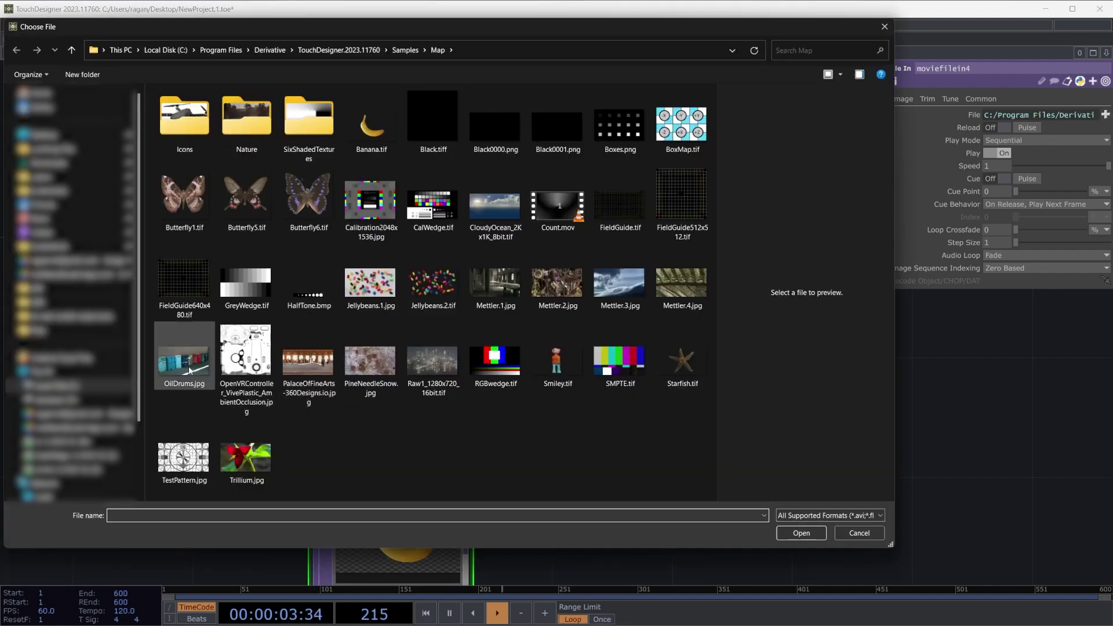
{"action": "left_click", "coordinate": [800, 533]}
- Add a Switch TOP to the right of the banana Movie File In operator
{"action": "key", "text": "Tab"}
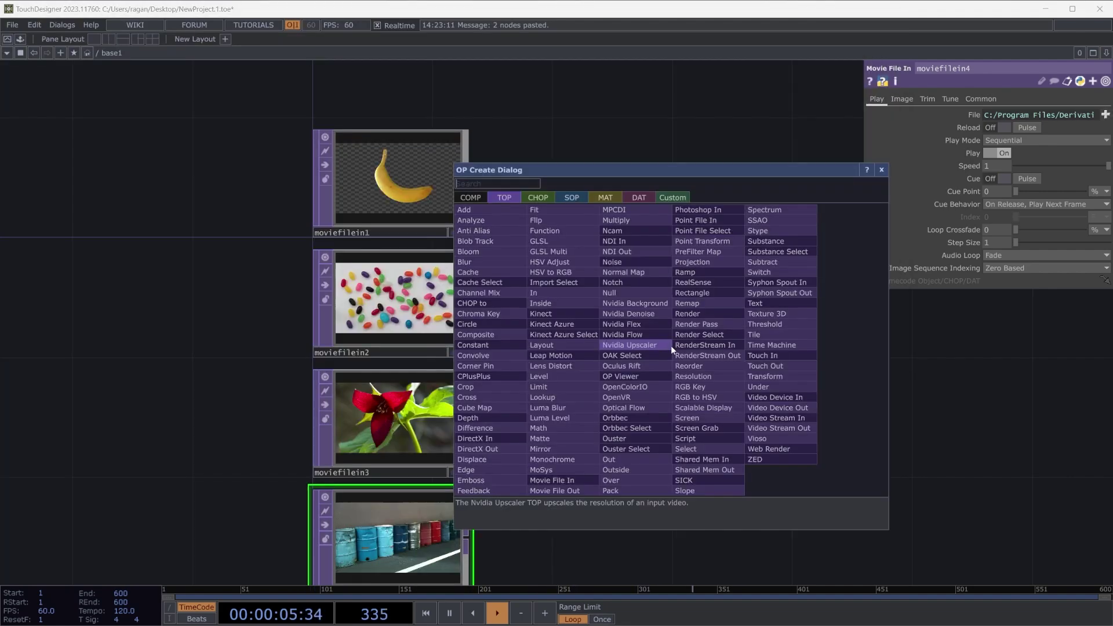
{"action": "type", "text": "sw"}
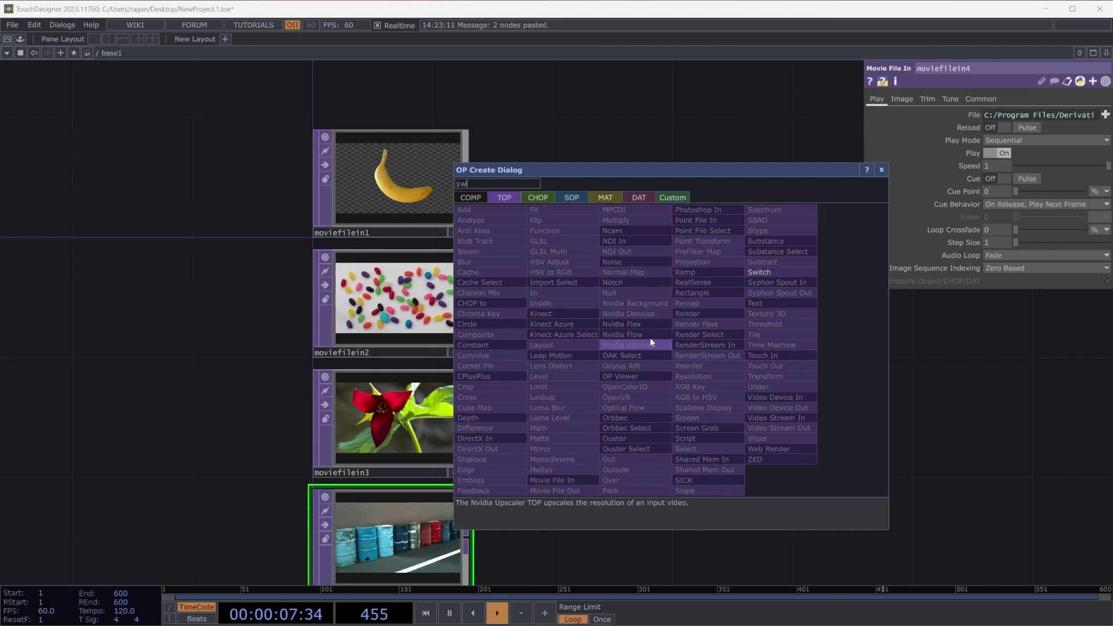
{"action": "left_click", "coordinate": [798, 273]}
{"action": "left_click", "coordinate": [757, 186]}
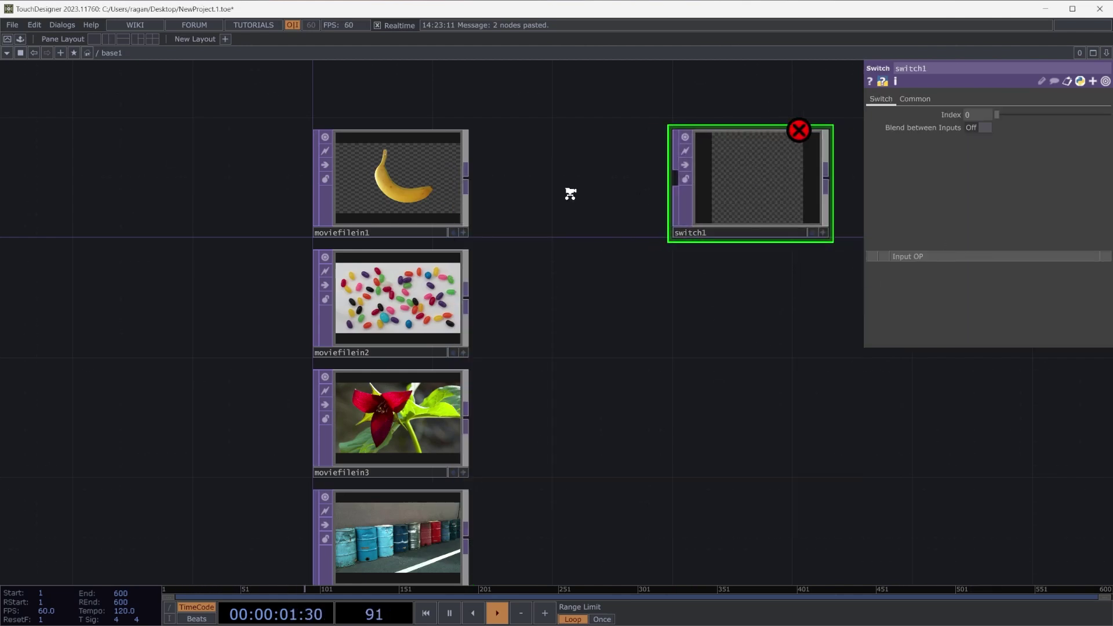
- Connect all four Movie File In operators to the Switch input in order from first to fourth
{"action": "scroll", "coordinate": [571, 194], "scroll_direction": "down", "scroll_amount": 2}
{"action": "right_click_drag", "start_coordinate": [538, 164], "coordinate": [397, 453]}
{"action": "left_click_drag", "start_coordinate": [494, 181], "coordinate": [645, 180]}
{"action": "left_click", "coordinate": [541, 172]}
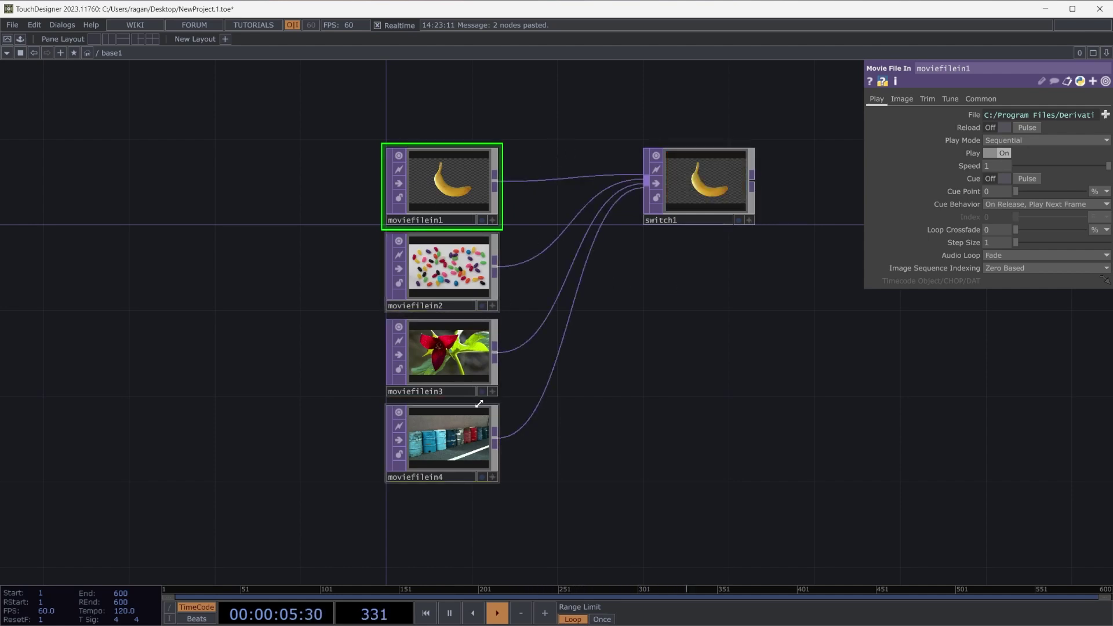
- Try the Switch's Index at 0, 1 and 3 to change the displayed image, ending at Index 2
{"action": "left_click", "coordinate": [702, 180]}
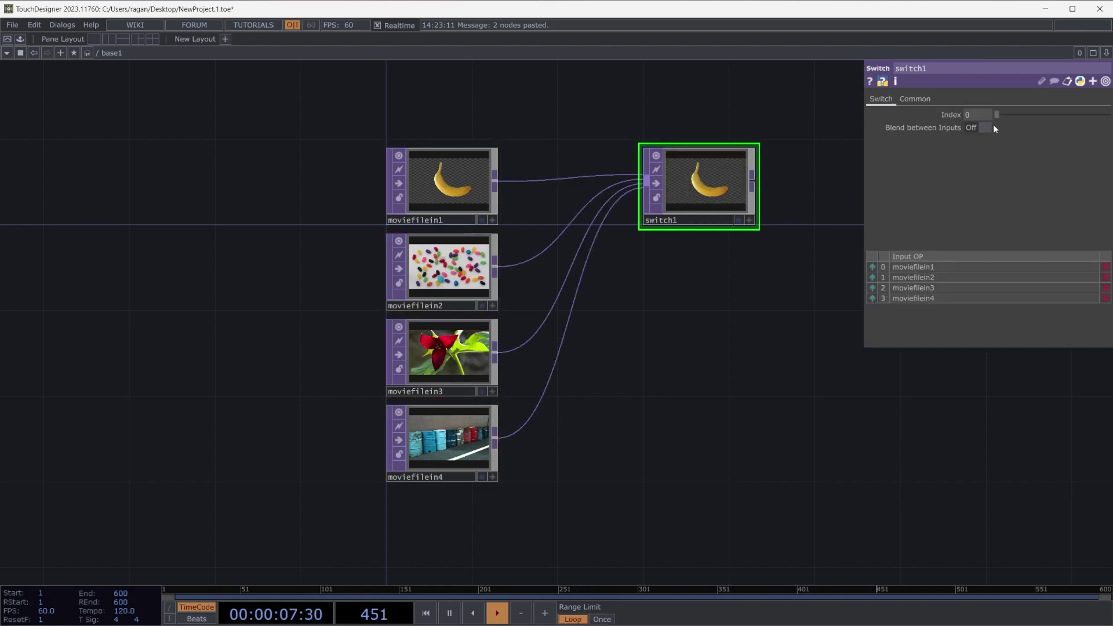
{"action": "mouse_move", "coordinate": [980, 115]}
{"action": "middle_mouse_down"}
{"action": "mouse_move", "coordinate": [979, 101]}
{"action": "mouse_move", "coordinate": [1023, 102]}
{"action": "mouse_move", "coordinate": [979, 111]}
{"action": "middle_mouse_up"}
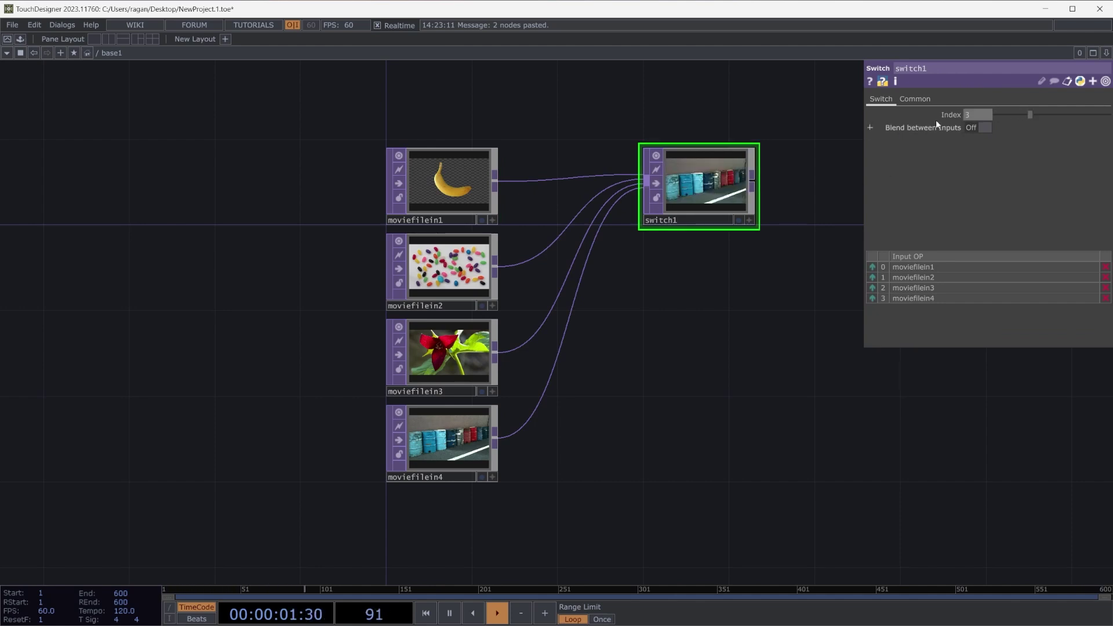
{"action": "type", "text": "0"}
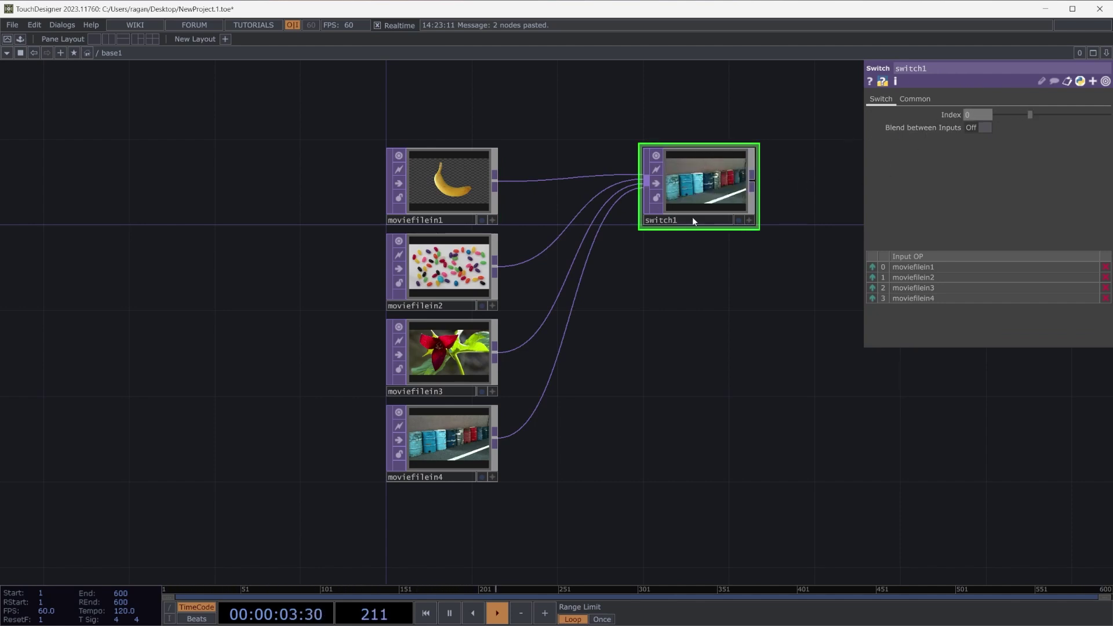
{"action": "key", "text": "Return"}
{"action": "left_click", "coordinate": [1008, 114]}
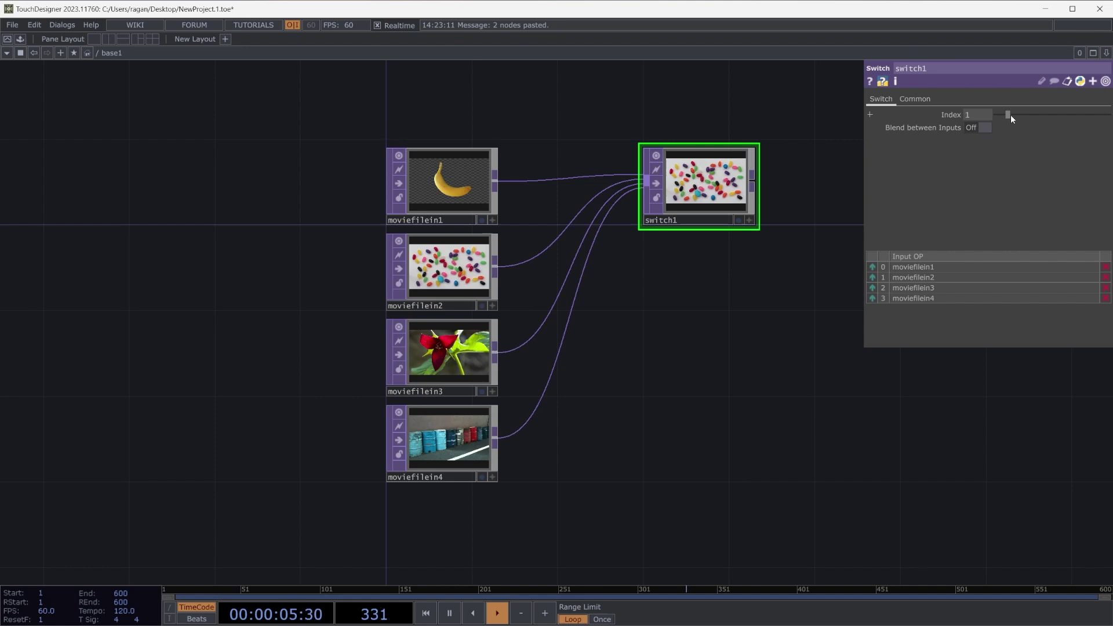
{"action": "left_click", "coordinate": [977, 115]}
{"action": "type", "text": "3"}
{"action": "key", "text": "Return"}
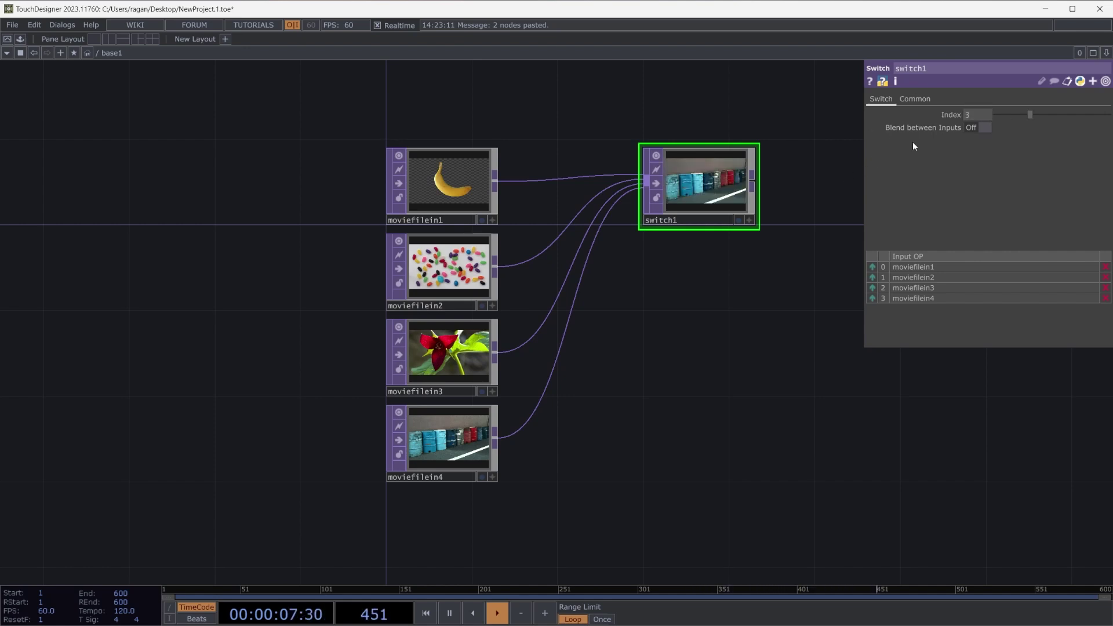
{"action": "left_click", "coordinate": [1019, 114]}
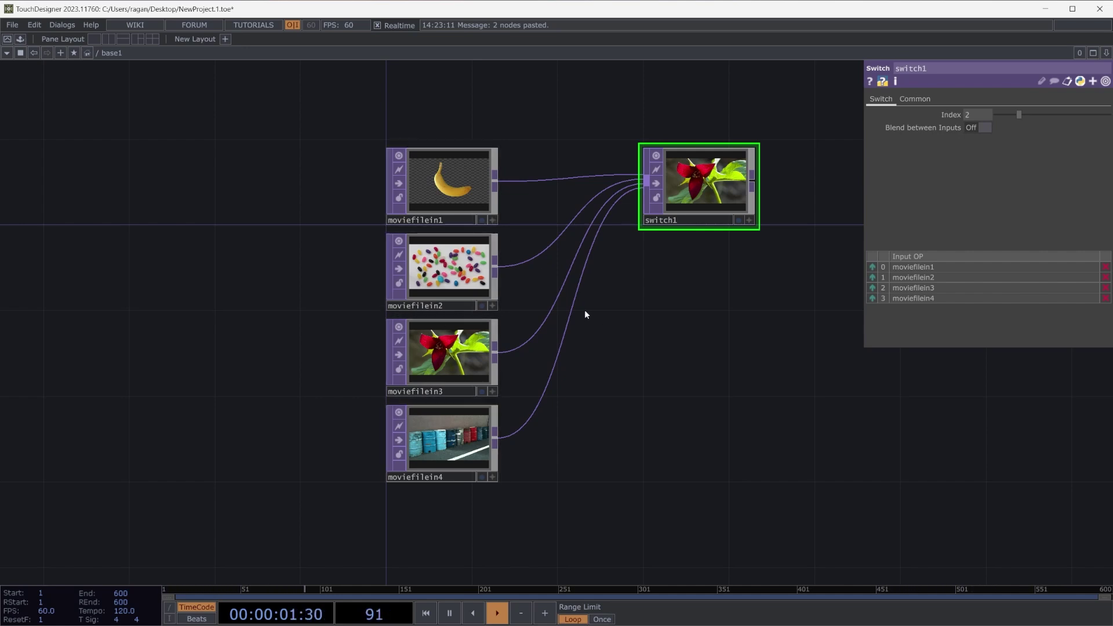
- Add a Timer CHOP in the empty area above the image operators
{"action": "left_click_drag", "start_coordinate": [591, 340], "coordinate": [577, 428]}
{"action": "scroll", "coordinate": [587, 383], "scroll_direction": "down", "scroll_amount": 2}
{"action": "scroll", "coordinate": [587, 396], "scroll_direction": "down", "scroll_amount": 1}
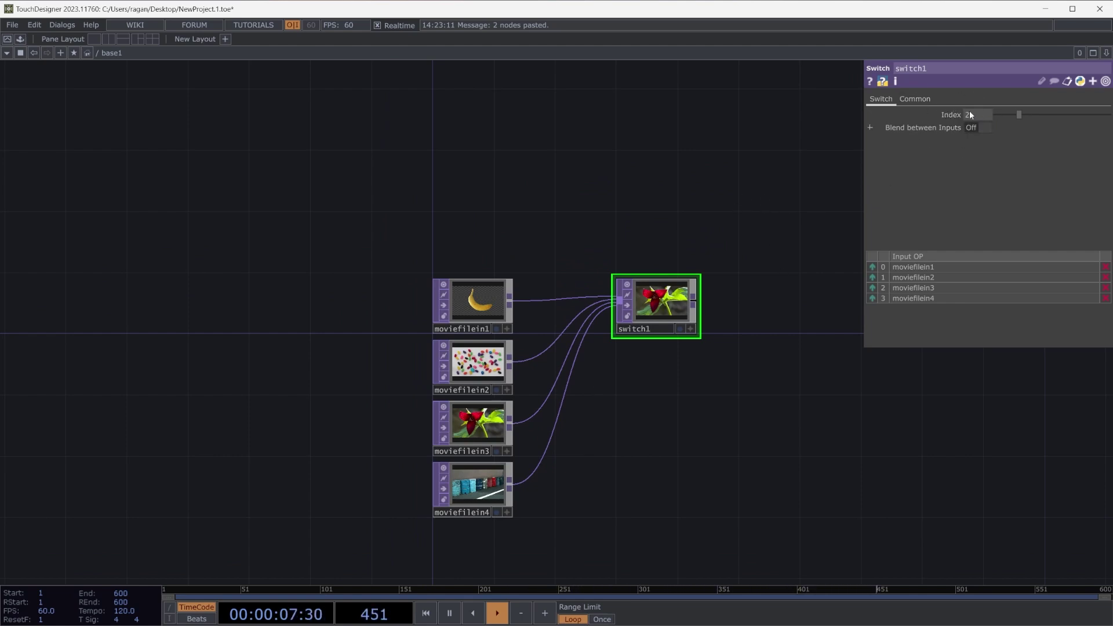
{"action": "left_click_drag", "start_coordinate": [527, 216], "coordinate": [505, 335]}
{"action": "scroll", "coordinate": [408, 228], "scroll_direction": "up", "scroll_amount": 5}
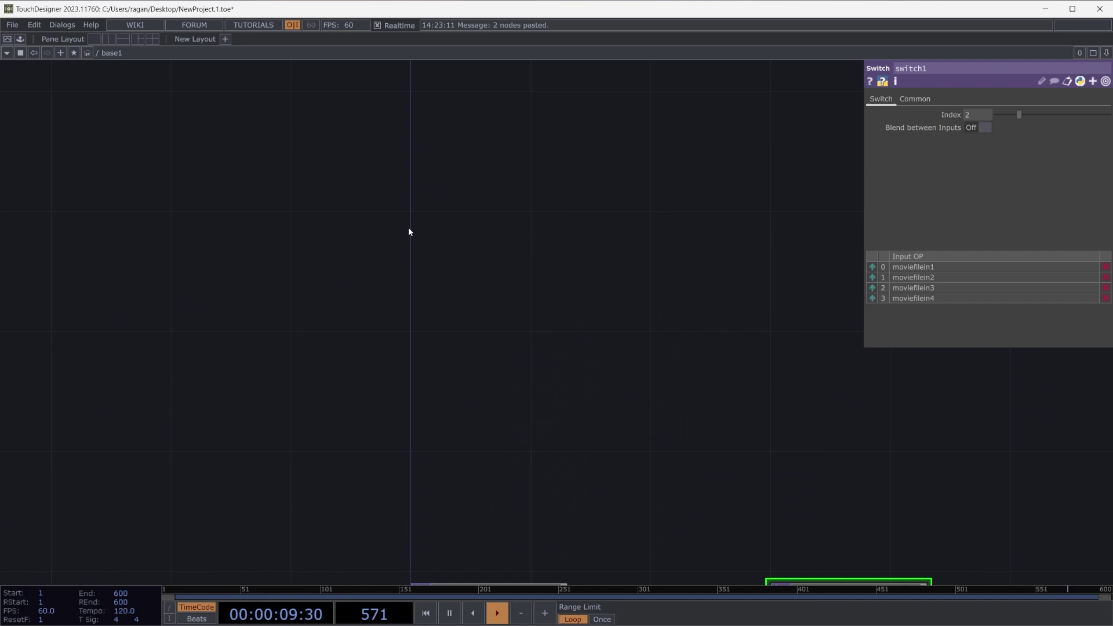
{"action": "key", "text": "Tab"}
{"action": "type", "text": "timer"}
{"action": "left_click", "coordinate": [275, 79]}
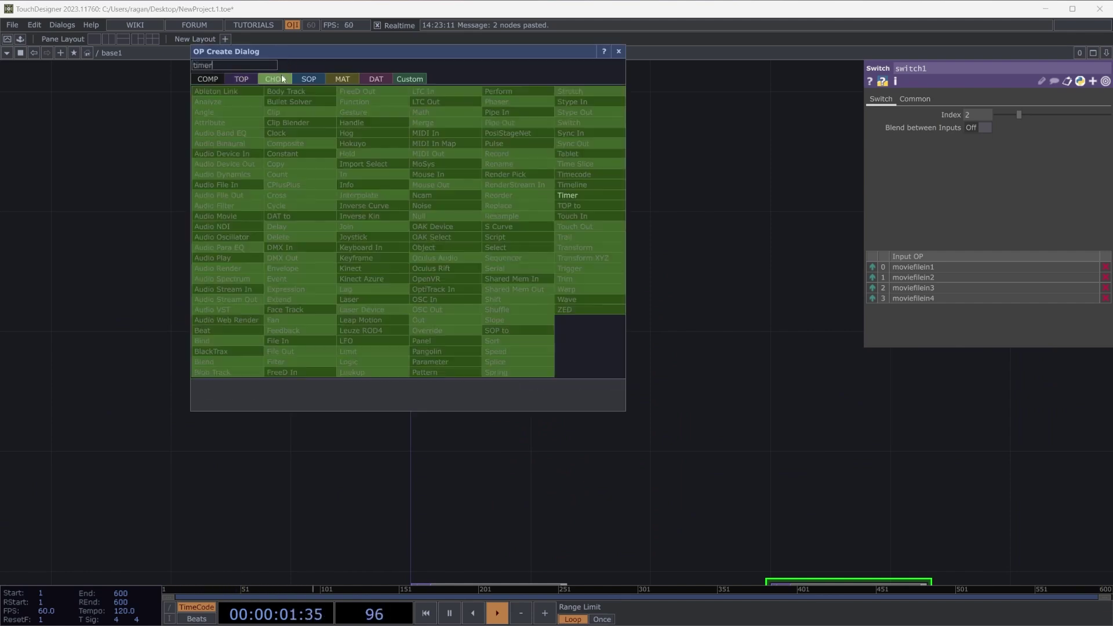
{"action": "left_click", "coordinate": [587, 193]}
{"action": "left_click", "coordinate": [526, 150]}
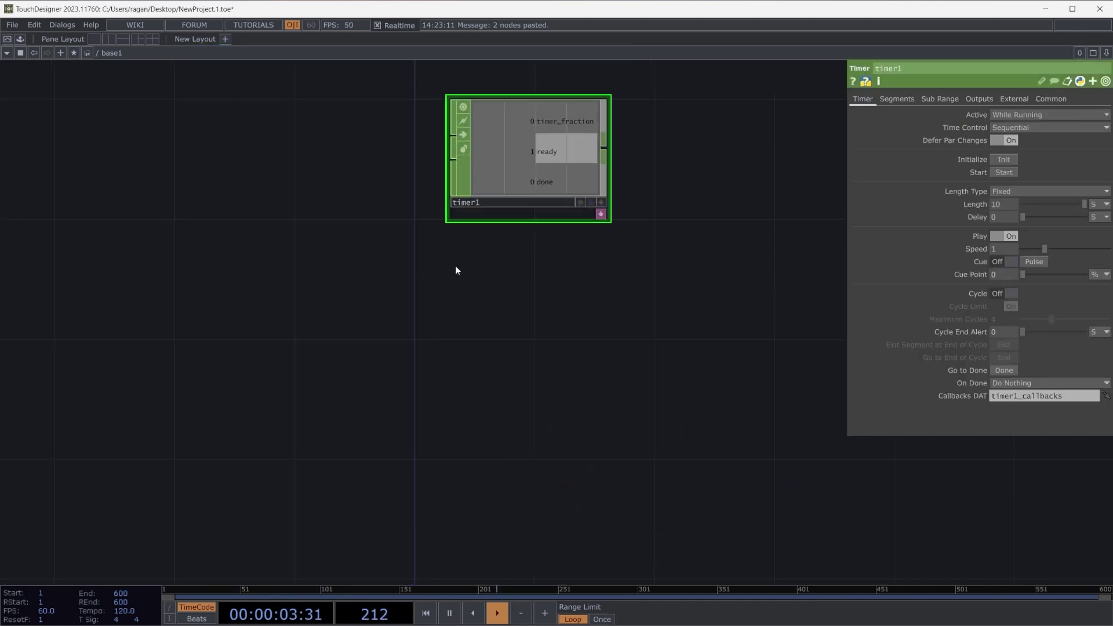
- Show the Timer CHOP's Segments parameters to examine the Segments DAT setting
{"action": "scroll", "coordinate": [454, 266], "scroll_direction": "up", "scroll_amount": 2}
{"action": "left_click_drag", "start_coordinate": [549, 211], "coordinate": [497, 227]}
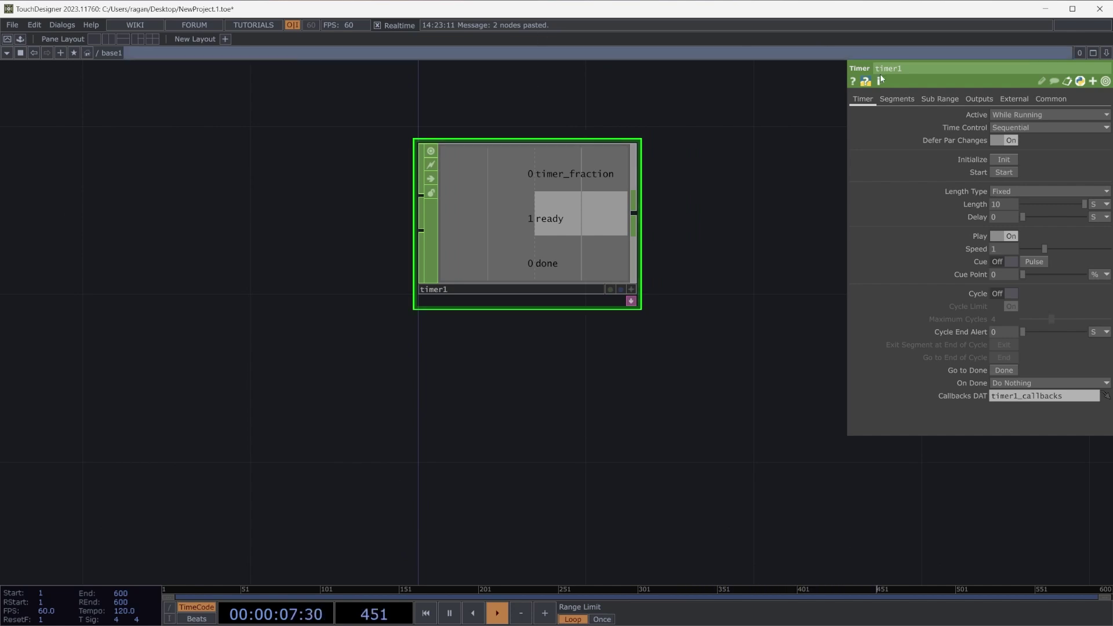
{"action": "left_click", "coordinate": [896, 99]}
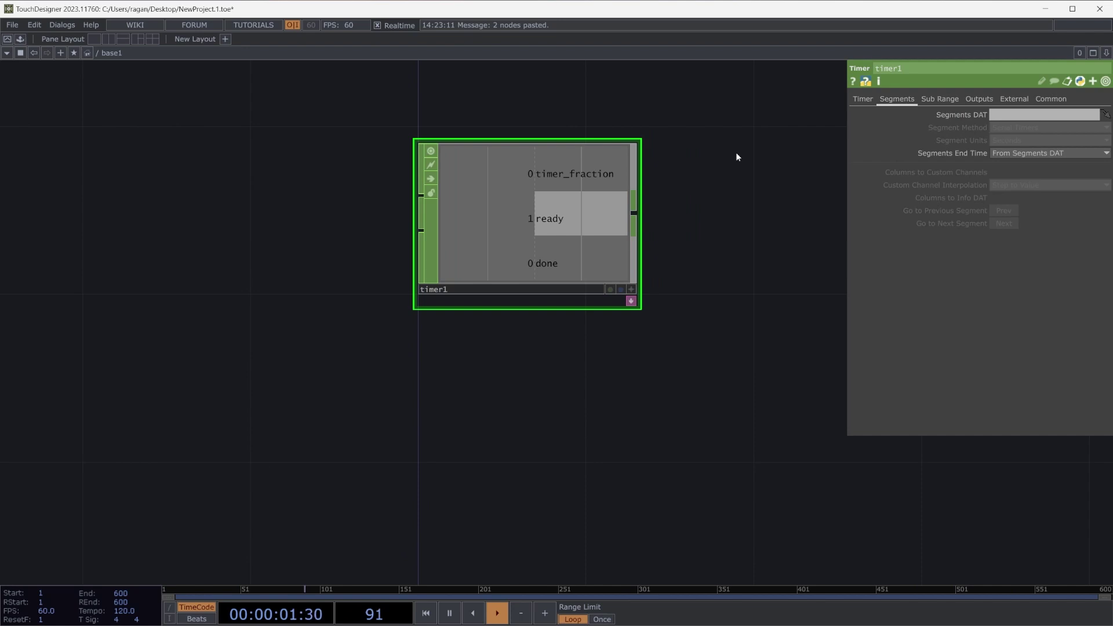
{"action": "left_click_drag", "start_coordinate": [760, 157], "coordinate": [831, 189]}
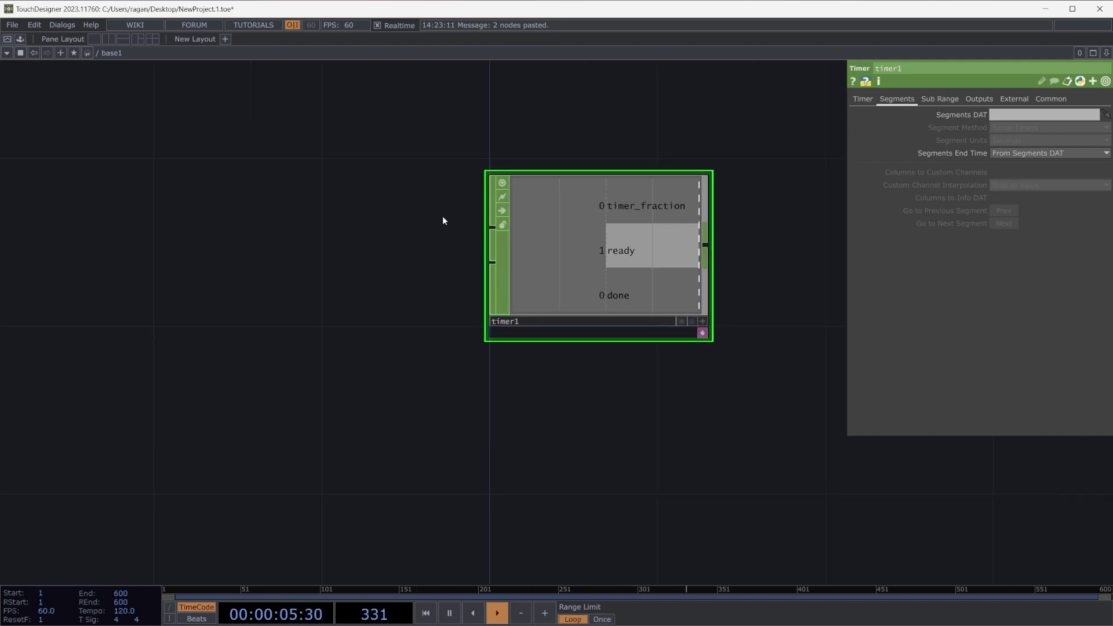
- Add a Table DAT to the left of the Timer CHOP and align it with the timer
{"action": "key", "text": "Tab"}
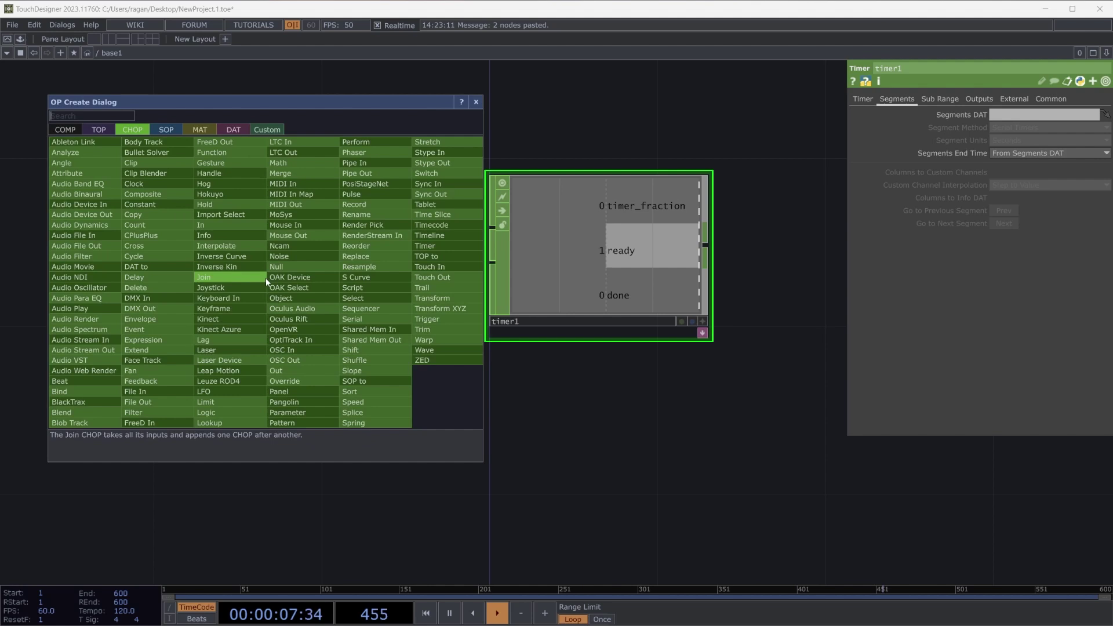
{"action": "key", "text": "Tab"}
{"action": "key", "text": "Tab"}
{"action": "key", "text": "Tab"}
{"action": "type", "text": "tasb"}
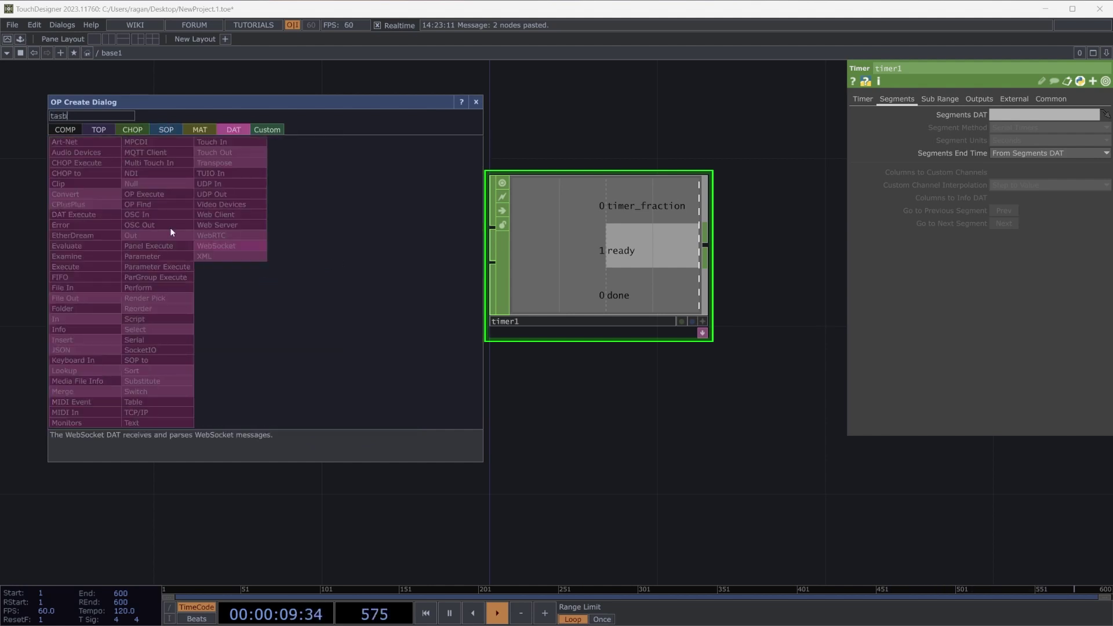
{"action": "left_click_drag", "start_coordinate": [100, 116], "coordinate": [4, 117]}
{"action": "key", "text": "BackSpace"}
{"action": "key", "text": "BackSpace"}
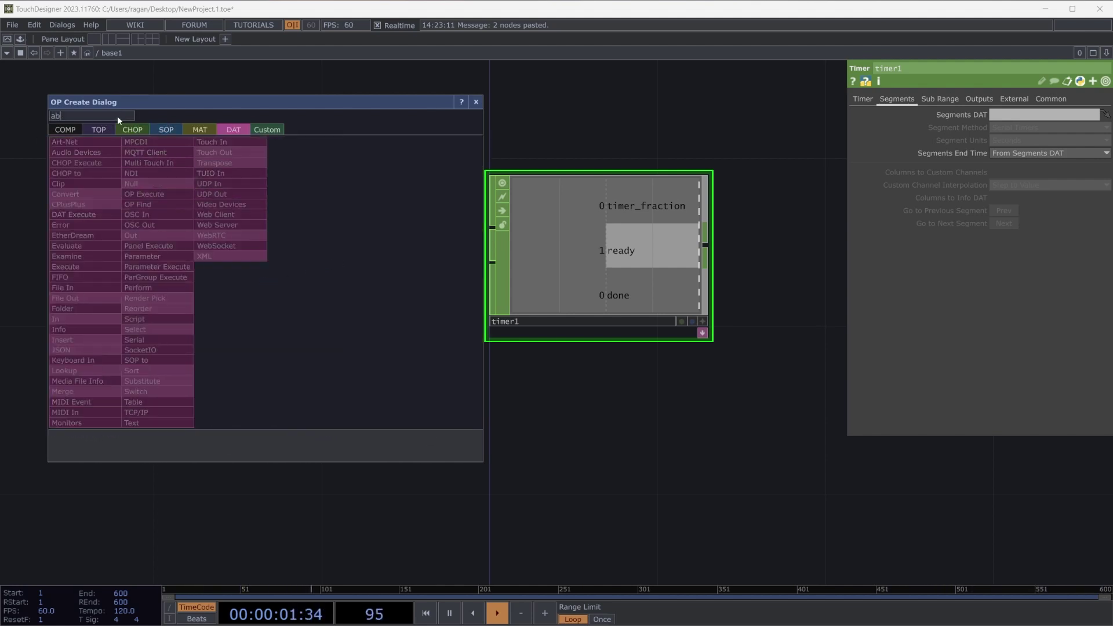
{"action": "type", "text": "b"}
{"action": "left_click", "coordinate": [155, 401]}
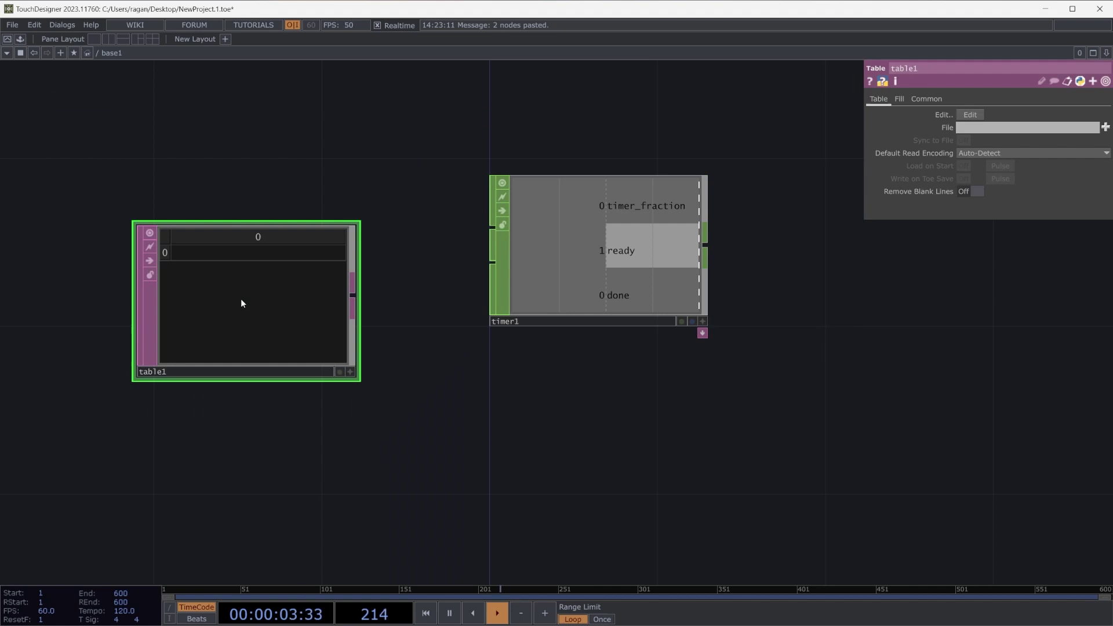
{"action": "left_click", "coordinate": [252, 260]}
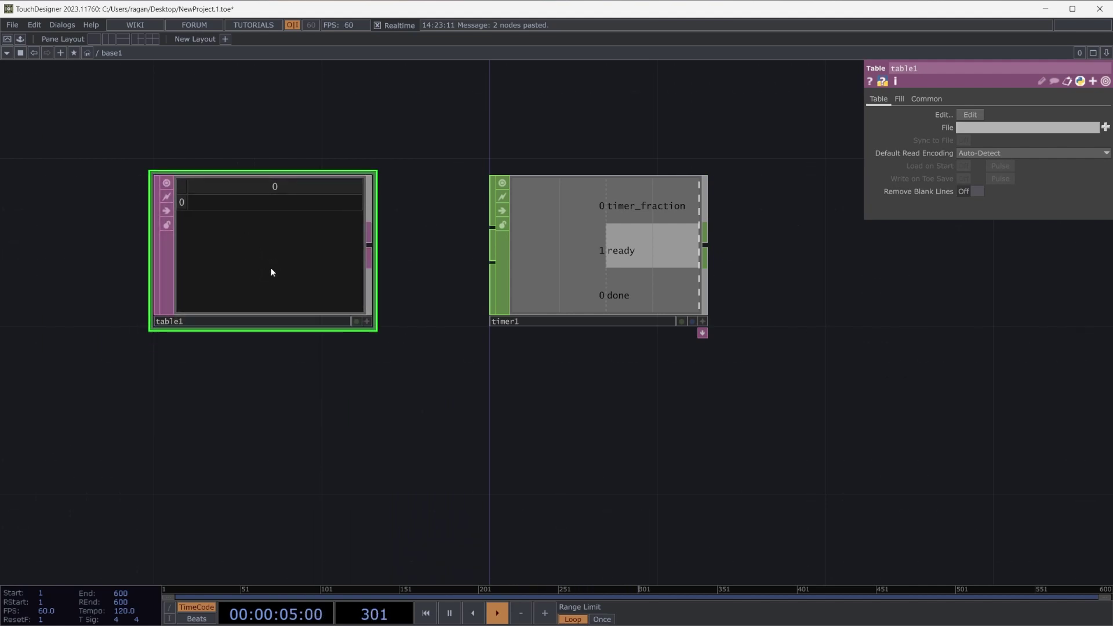
- Make the Table DAT editable and enter "length" in its first cell
{"action": "key", "text": "a"}
{"action": "left_click", "coordinate": [222, 200]}
{"action": "type", "text": "length"}
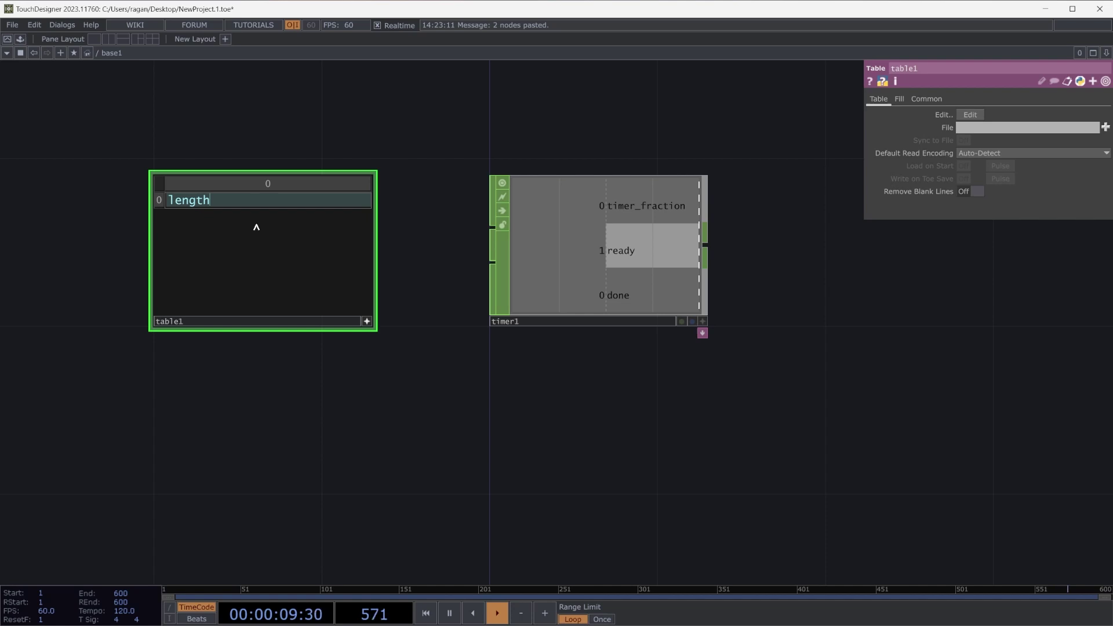
{"action": "left_click", "coordinate": [341, 303]}
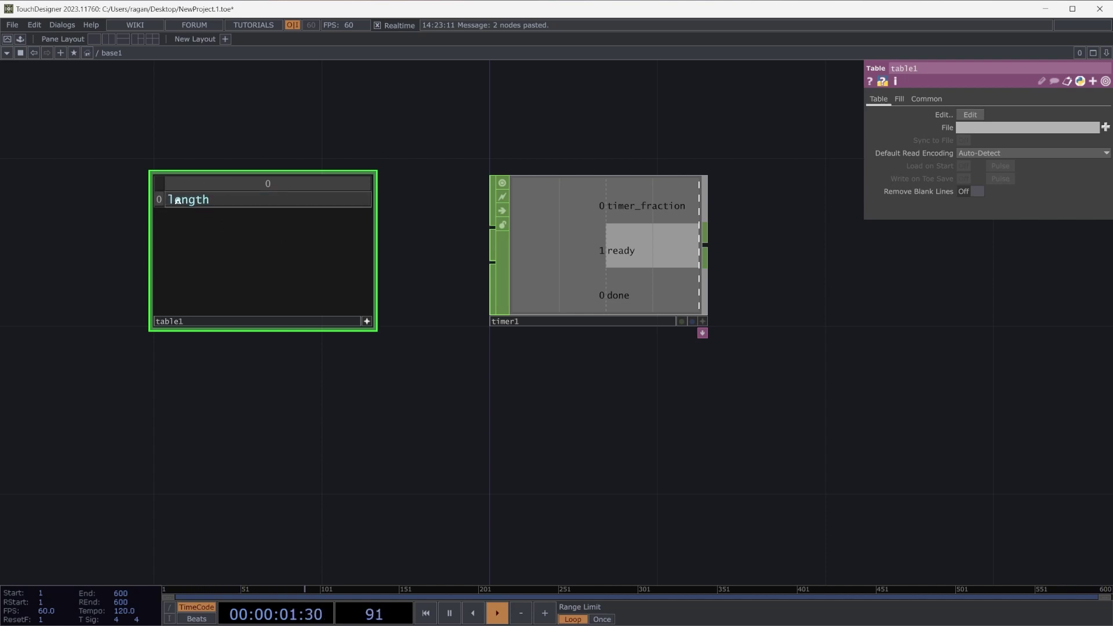
- Add three empty rows below the "length" row in the Table DAT
{"action": "right_click", "coordinate": [157, 202]}
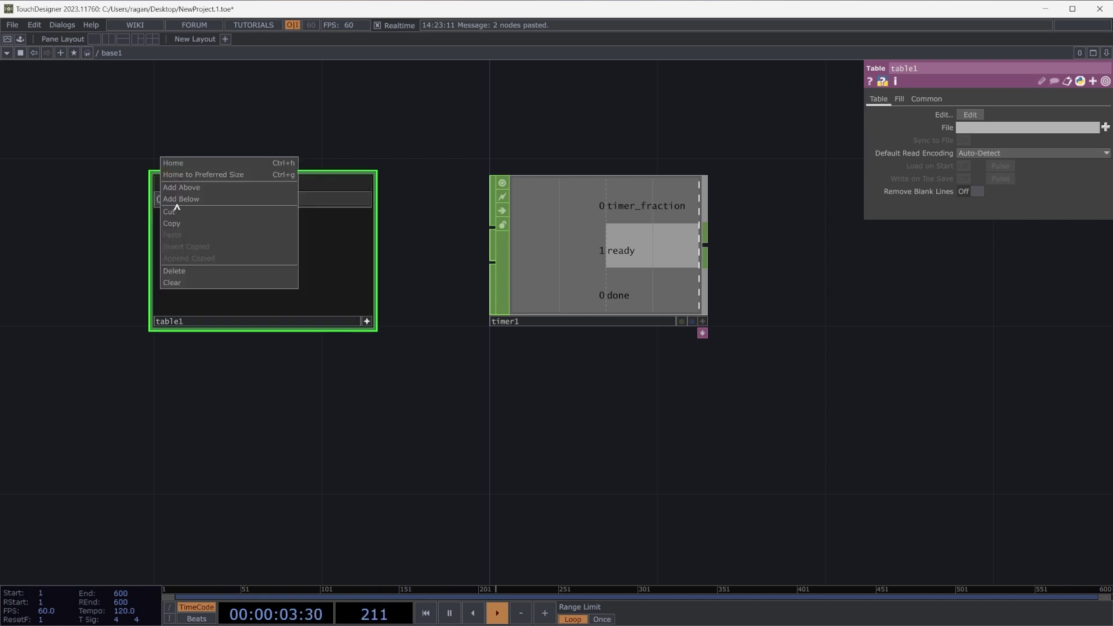
{"action": "left_click", "coordinate": [179, 206]}
{"action": "right_click", "coordinate": [158, 220]}
{"action": "left_click", "coordinate": [180, 218]}
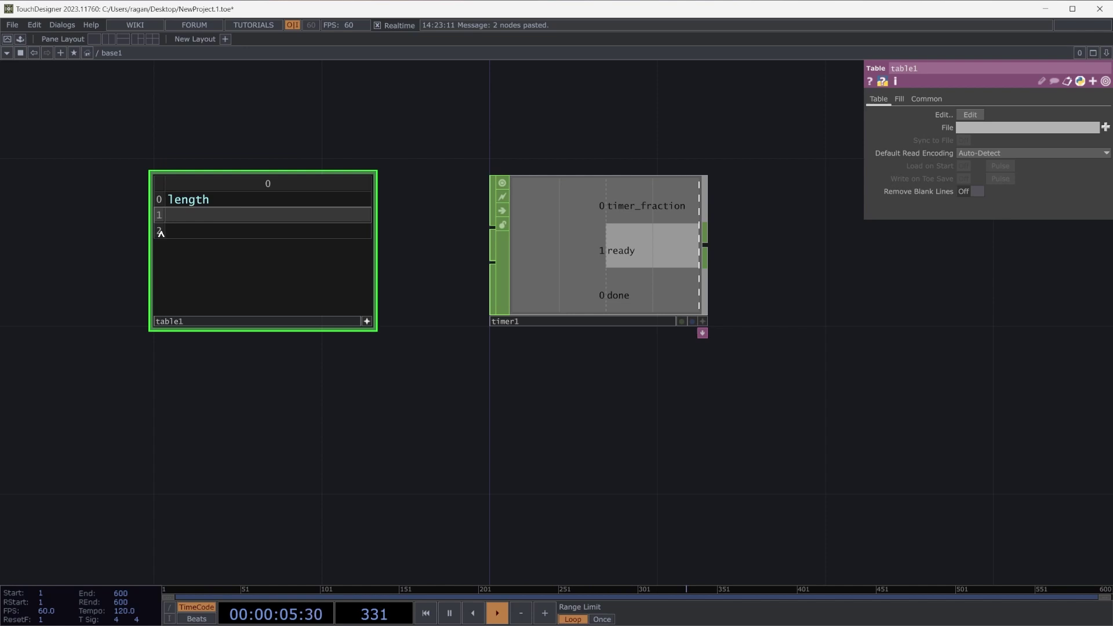
{"action": "right_click", "coordinate": [162, 235]}
{"action": "left_click", "coordinate": [195, 236]}
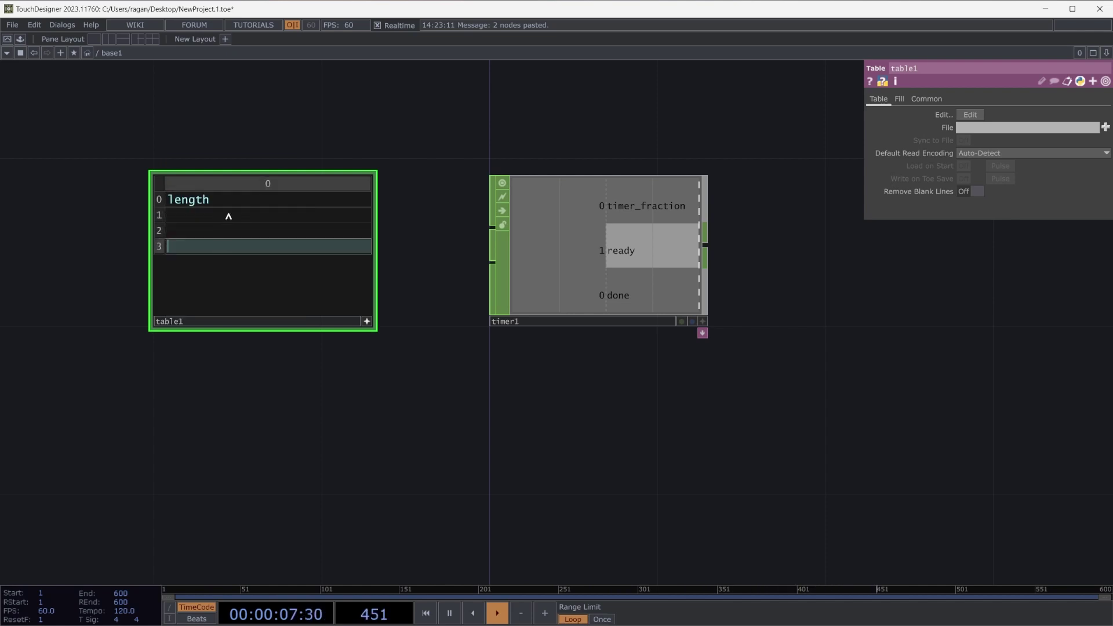
- Enter 1, 2 and 1 as the segment lengths in the three rows below "length"
{"action": "left_click", "coordinate": [230, 216]}
{"action": "type", "text": "1"}
{"action": "left_click", "coordinate": [229, 233]}
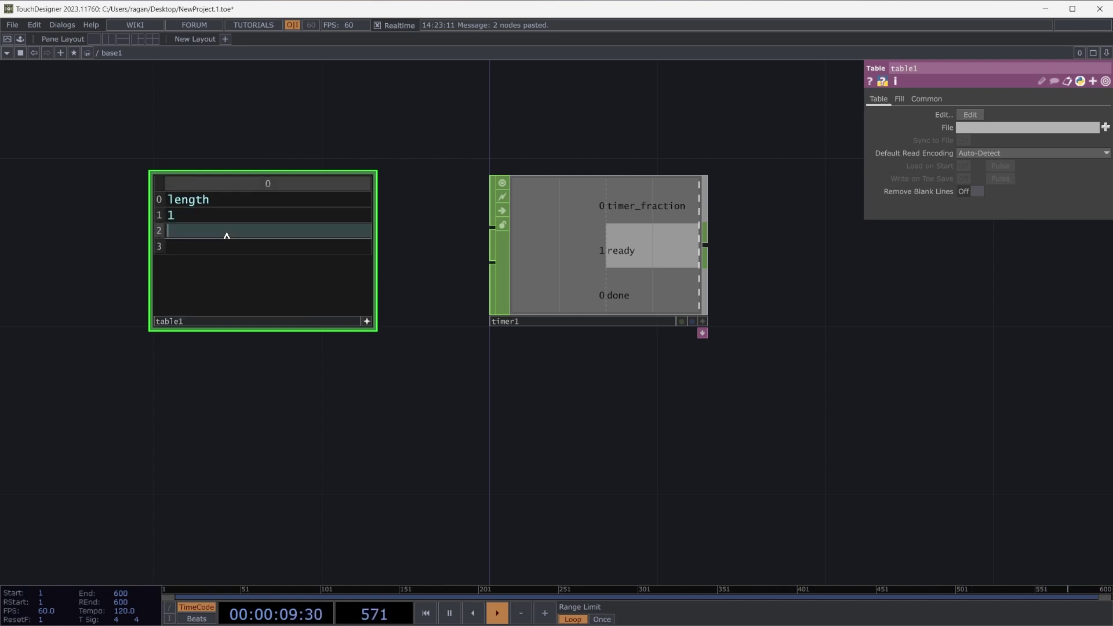
{"action": "type", "text": "2"}
{"action": "left_click", "coordinate": [228, 256]}
{"action": "left_click", "coordinate": [323, 248]}
{"action": "type", "text": "1"}
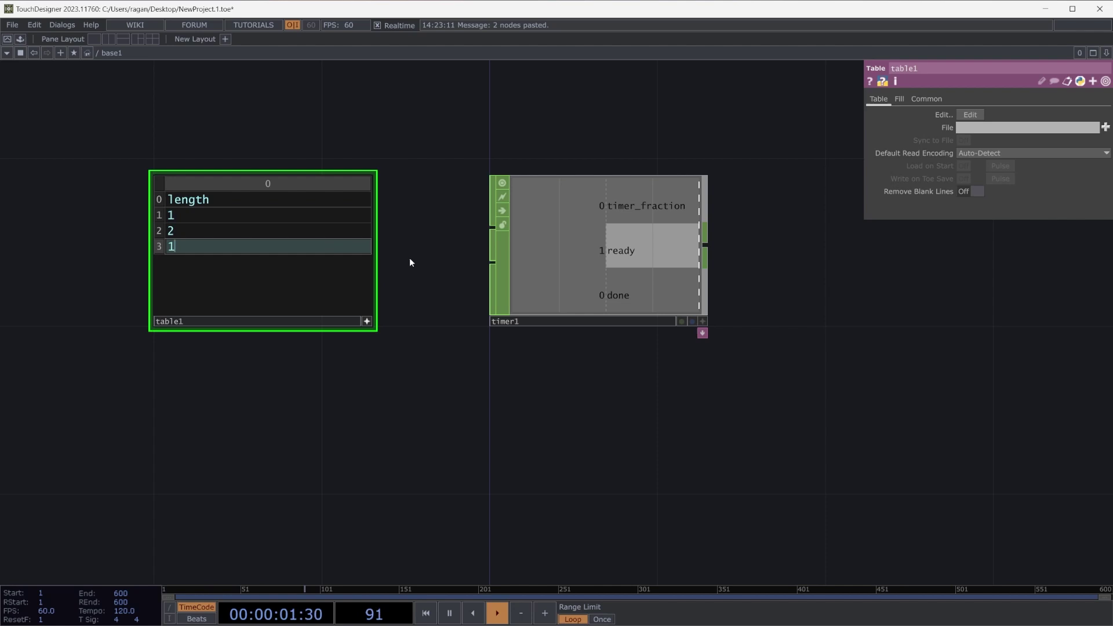
{"action": "key", "text": "Return"}
- Assign table1 as the Timer CHOP's Segments DAT
{"action": "left_click", "coordinate": [551, 253]}
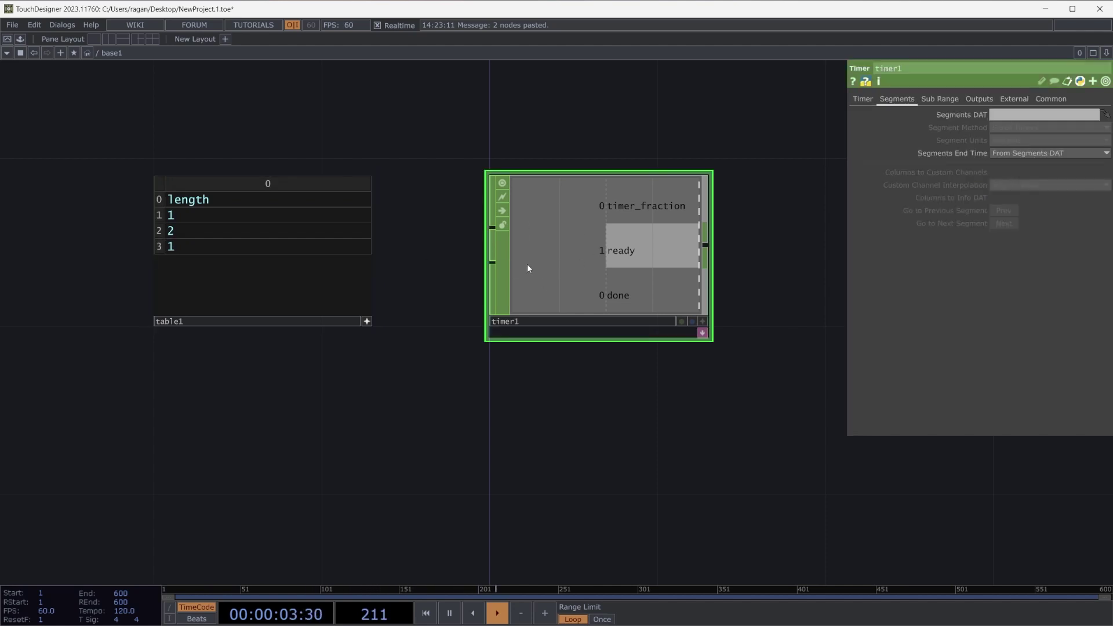
{"action": "left_click", "coordinate": [367, 321]}
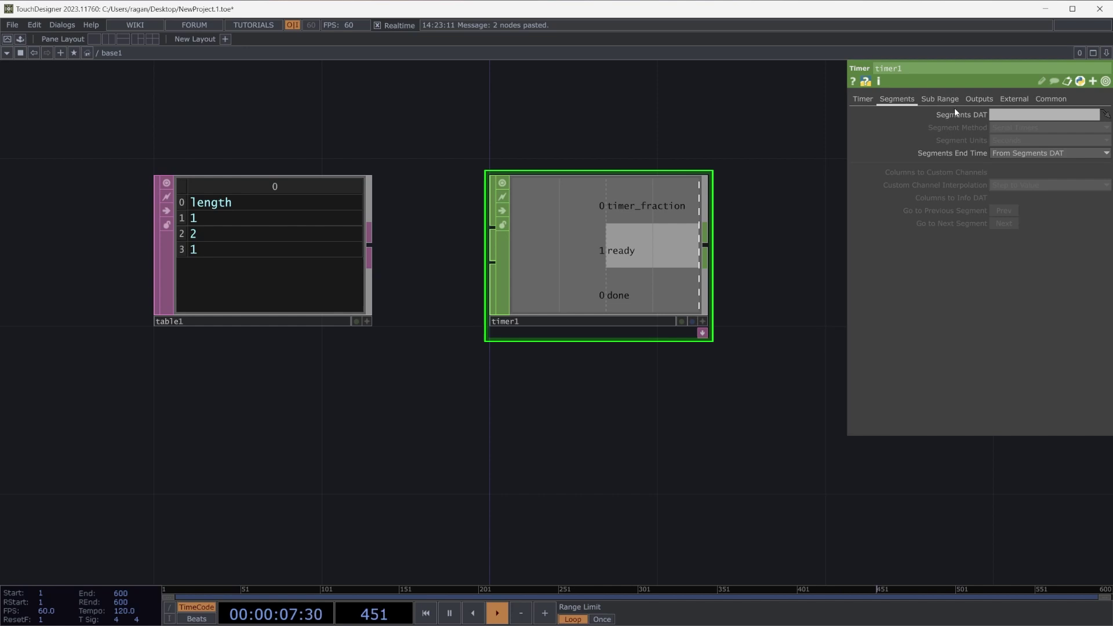
{"action": "left_click_drag", "start_coordinate": [265, 259], "coordinate": [970, 116]}
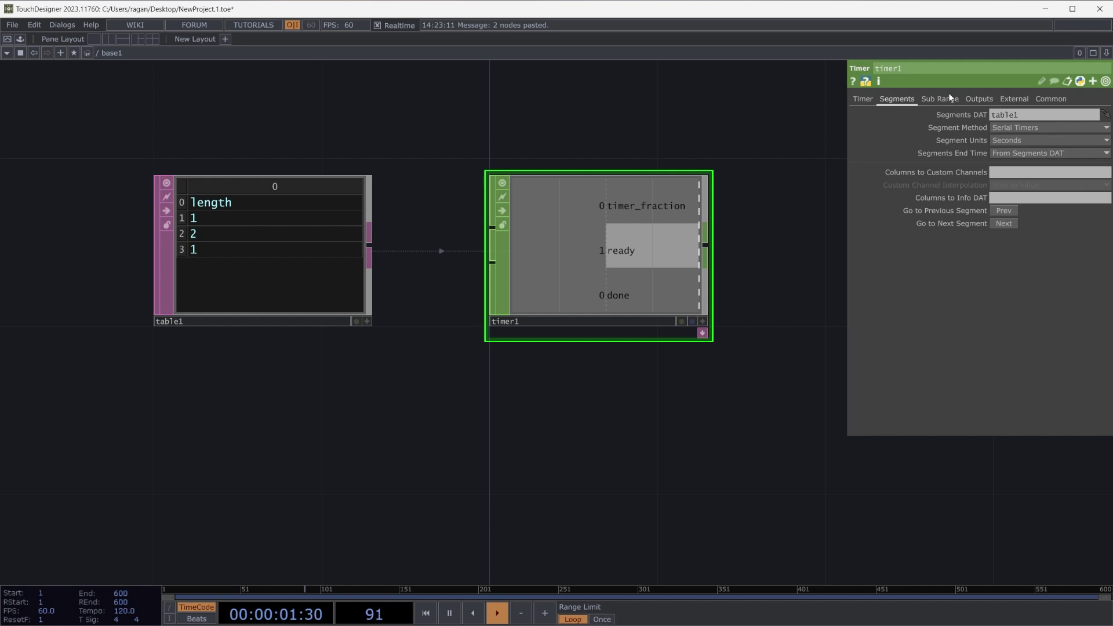
- Turn on the Timer CHOP's Segment output channel and start the timer to test the segments
{"action": "left_click", "coordinate": [979, 99]}
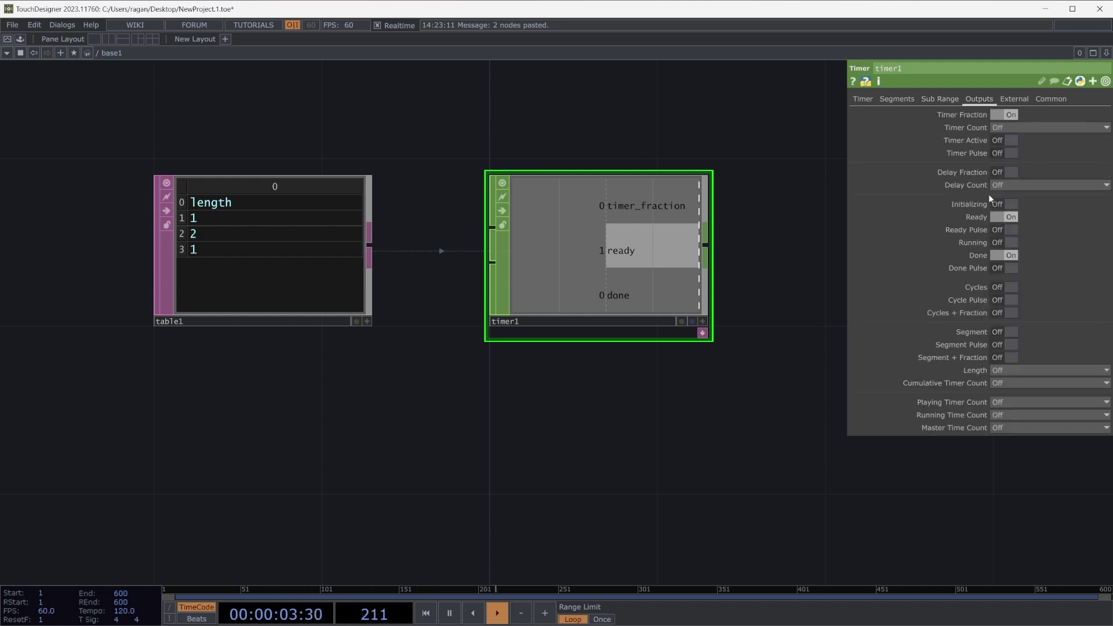
{"action": "left_click", "coordinate": [1000, 332]}
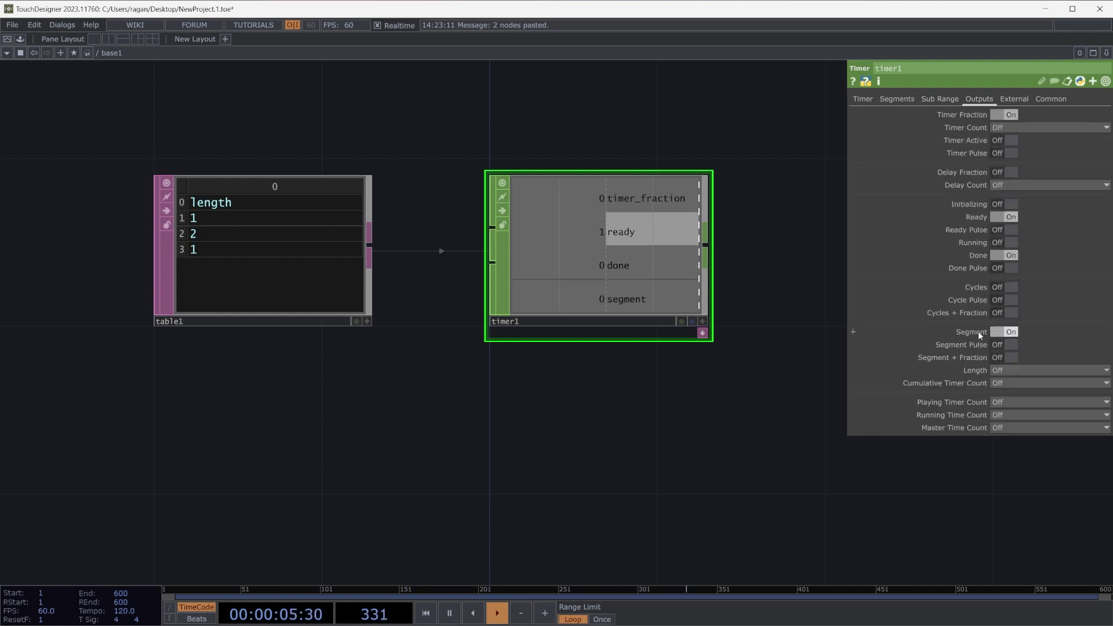
{"action": "left_click", "coordinate": [862, 99]}
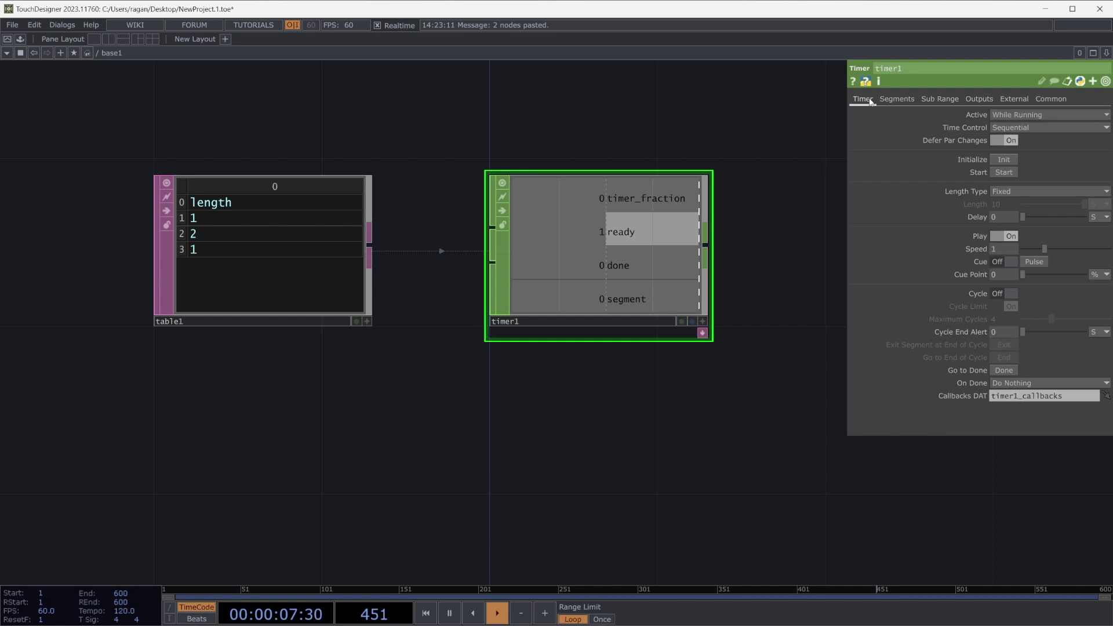
{"action": "left_click", "coordinate": [1003, 172]}
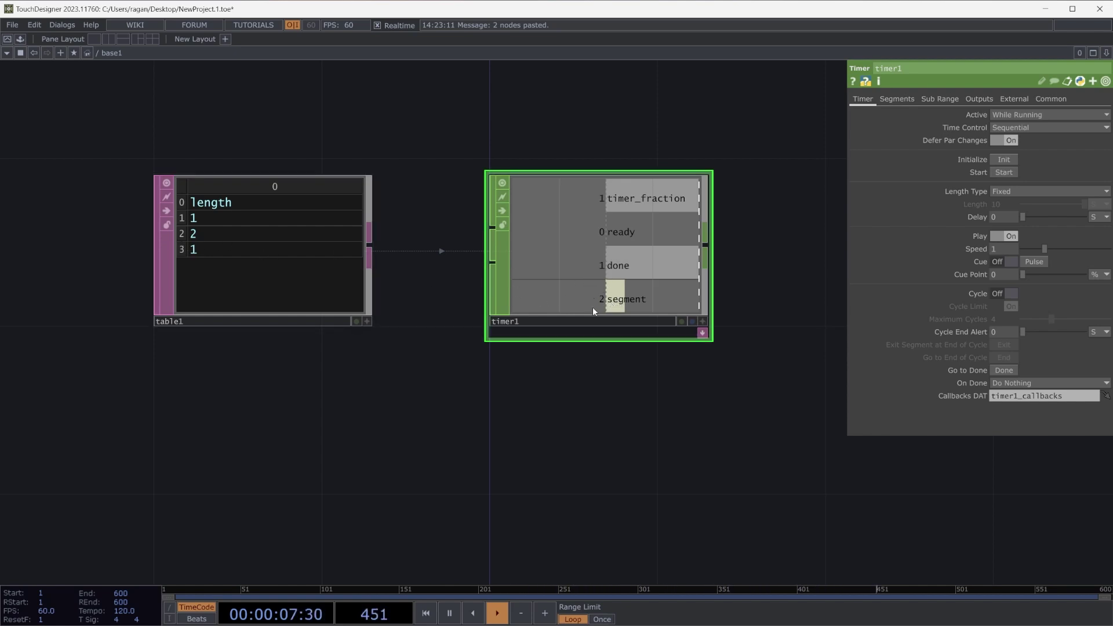
{"action": "left_click", "coordinate": [1016, 173]}
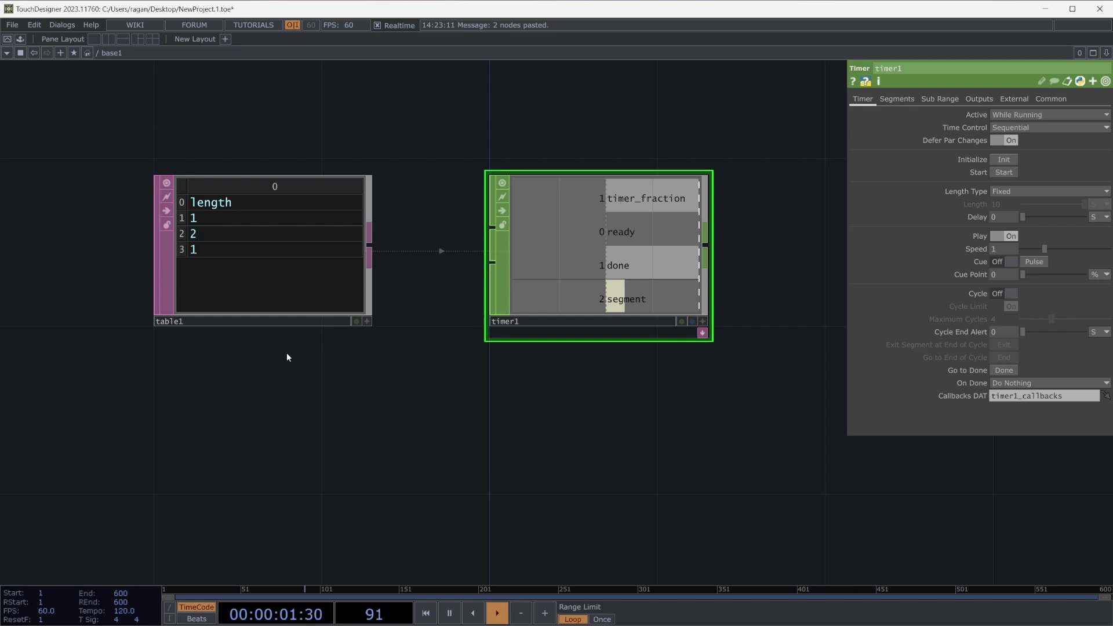
- Add a second column after "length" in the Table DAT and give it the heading "switchIndex"
{"action": "scroll", "coordinate": [368, 316], "scroll_direction": "down", "scroll_amount": 4}
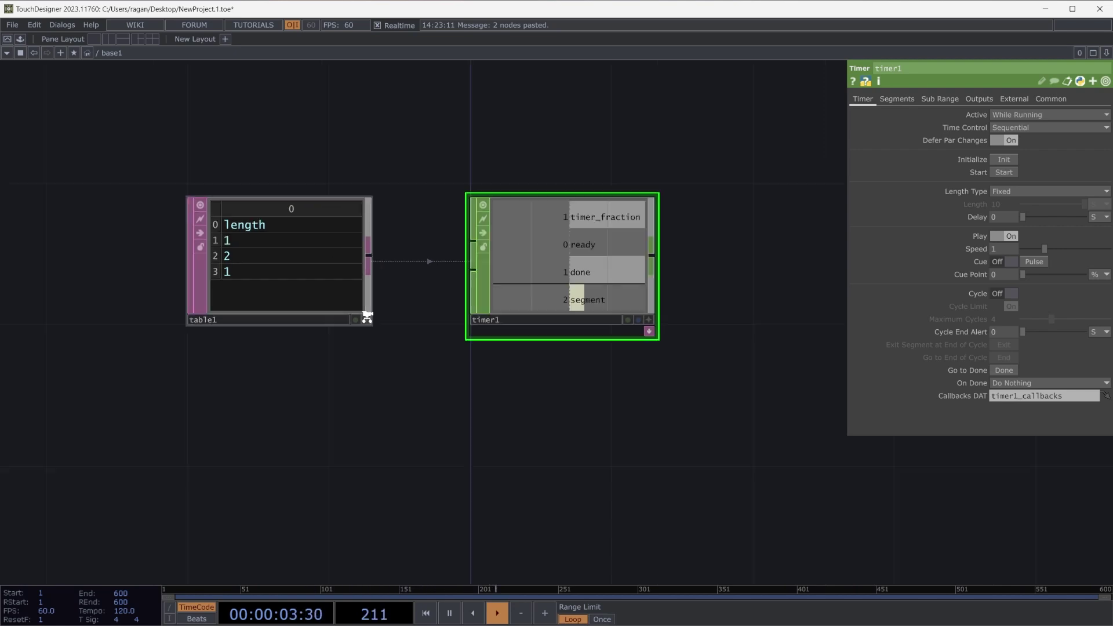
{"action": "left_click_drag", "start_coordinate": [391, 343], "coordinate": [373, 210]}
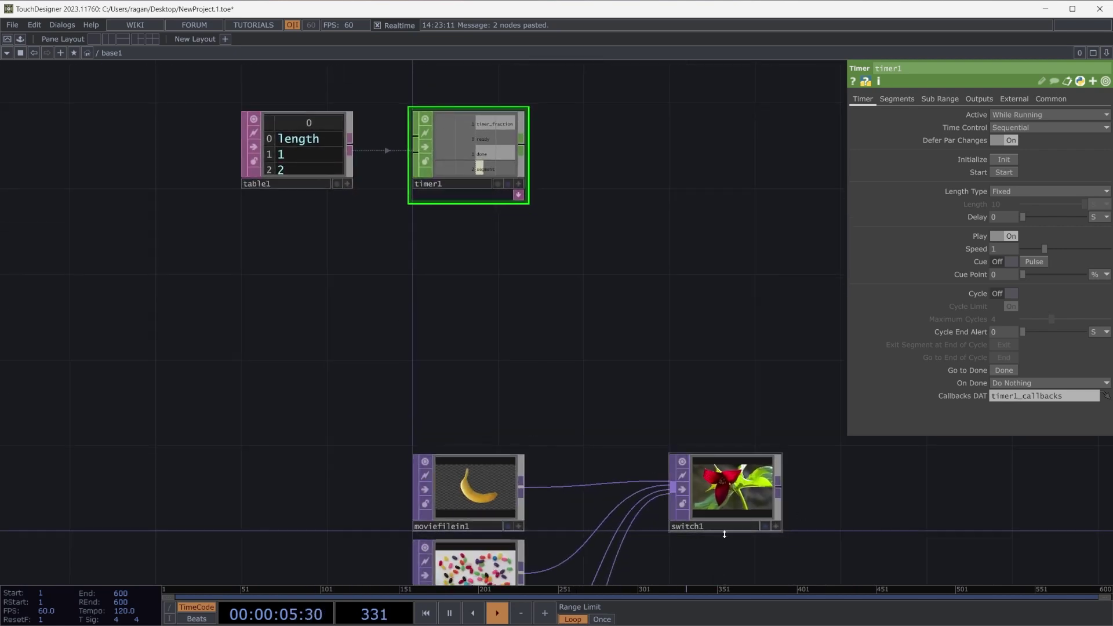
{"action": "left_click_drag", "start_coordinate": [659, 359], "coordinate": [745, 459]}
{"action": "scroll", "coordinate": [397, 267], "scroll_direction": "up", "scroll_amount": 4}
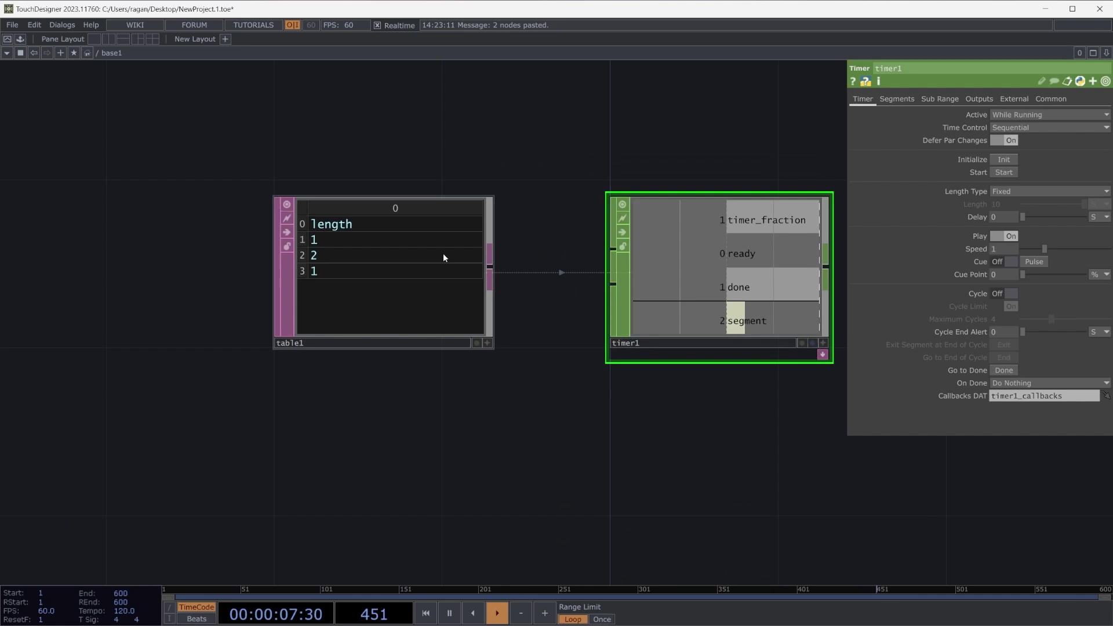
{"action": "left_click", "coordinate": [444, 253]}
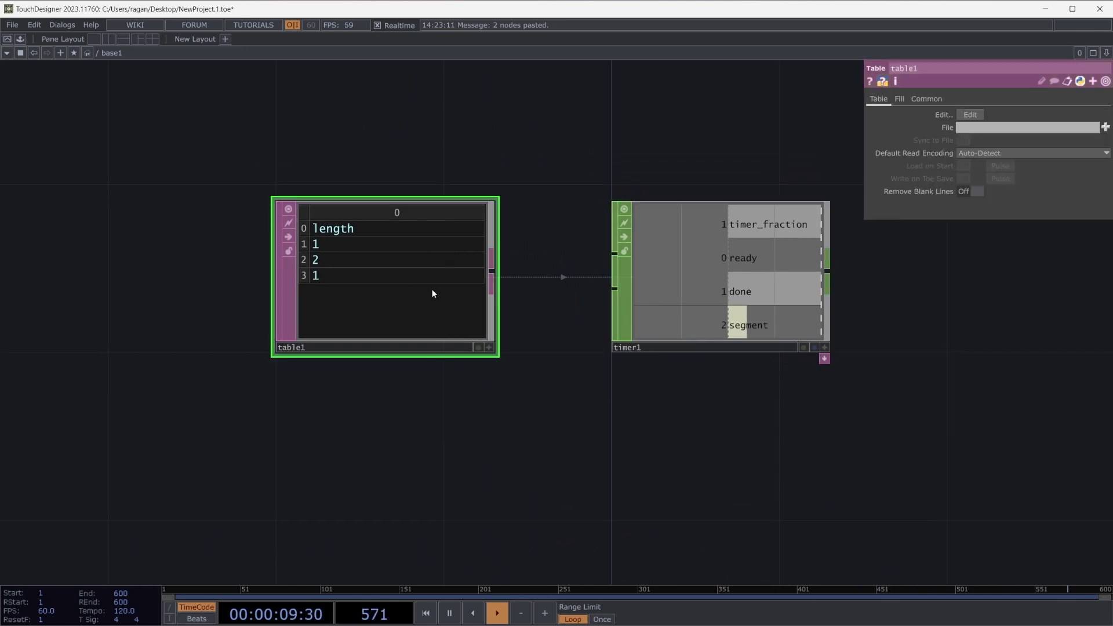
{"action": "key", "text": "a"}
{"action": "right_click", "coordinate": [437, 213]}
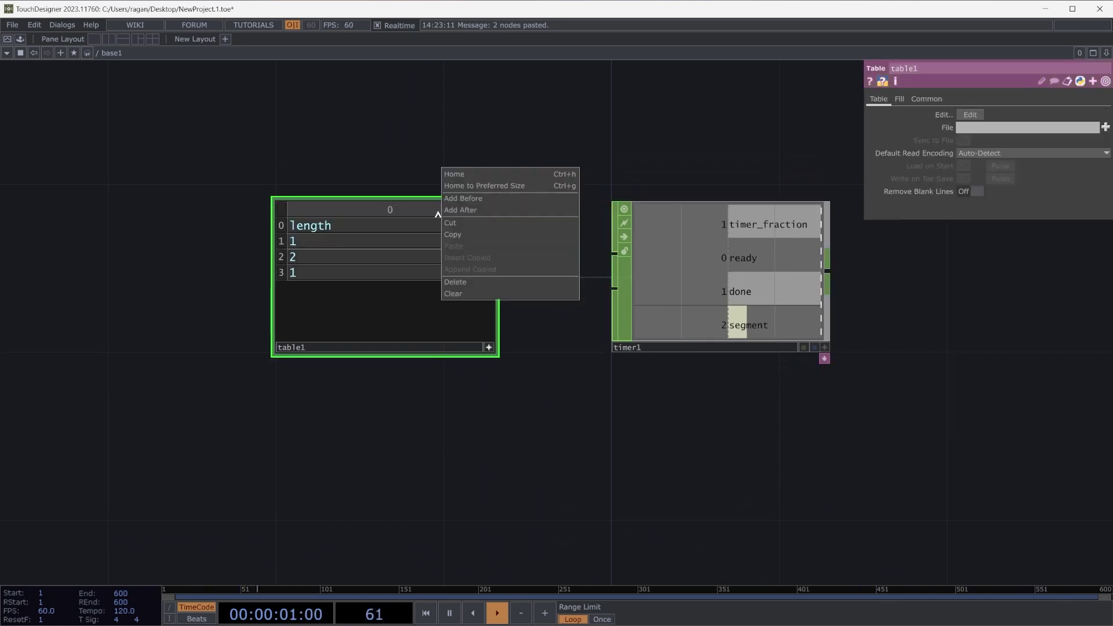
{"action": "left_click", "coordinate": [472, 210]}
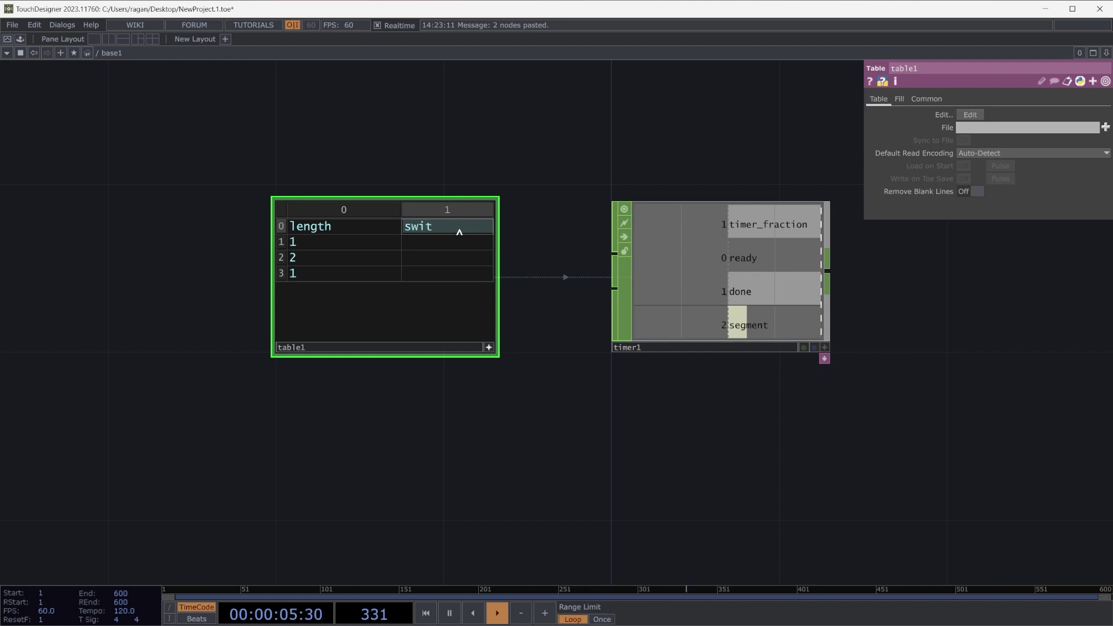
{"action": "left_click", "coordinate": [459, 232]}
{"action": "type", "text": "switchIndex"}
{"action": "left_click", "coordinate": [474, 168]}
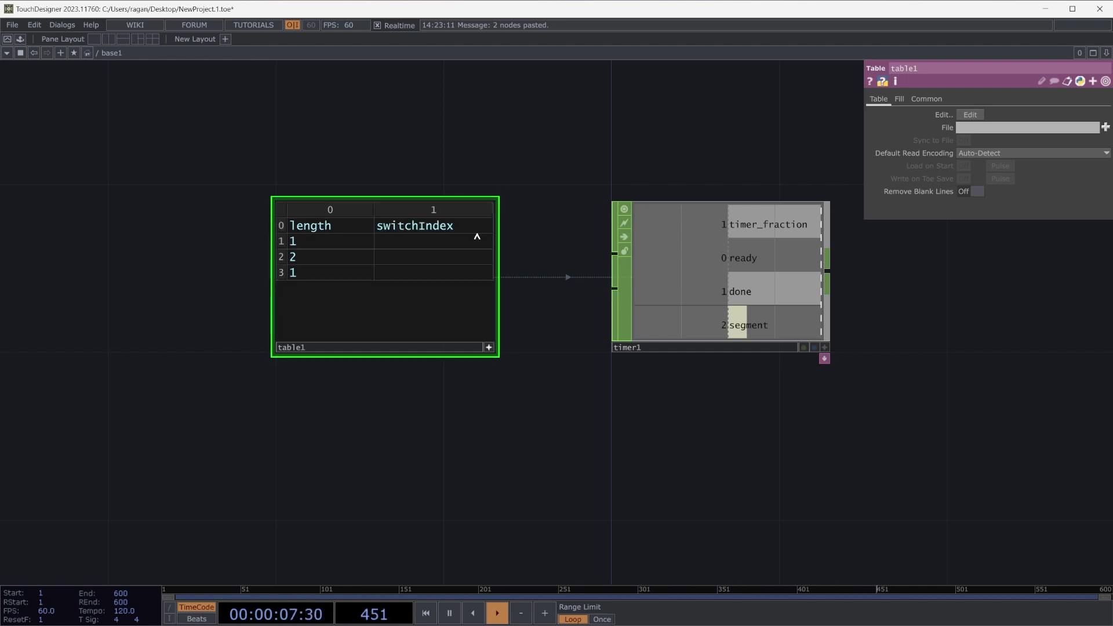
{"action": "left_click_drag", "start_coordinate": [458, 230], "coordinate": [333, 235]}
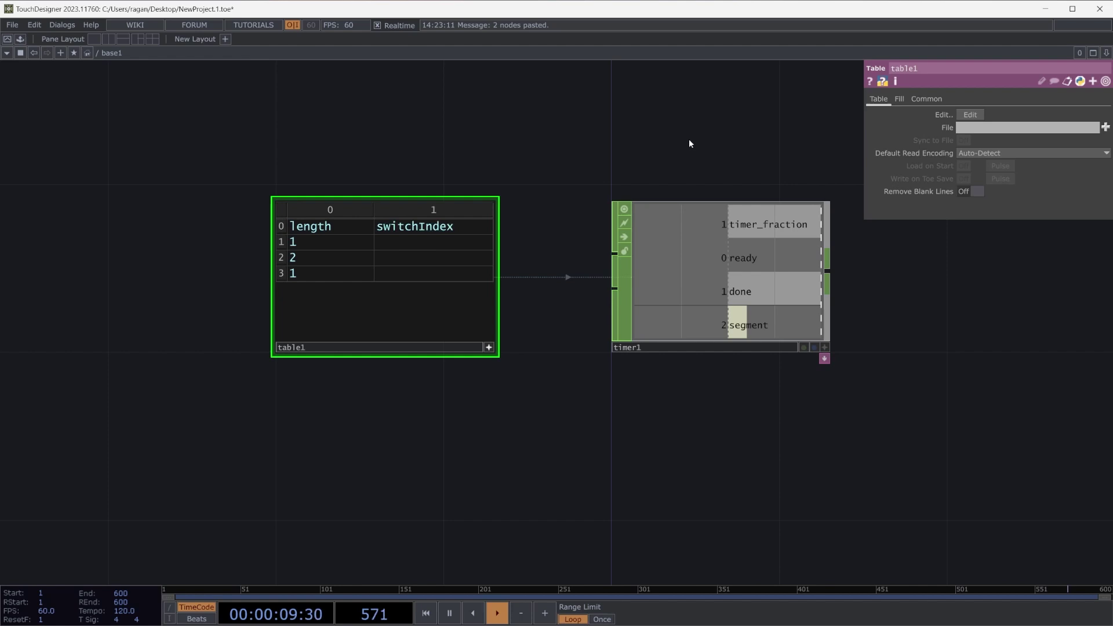
- Set the Timer CHOP's Columns to Custom Channels to "switchIndex" and initialize the timer
{"action": "left_click", "coordinate": [670, 263]}
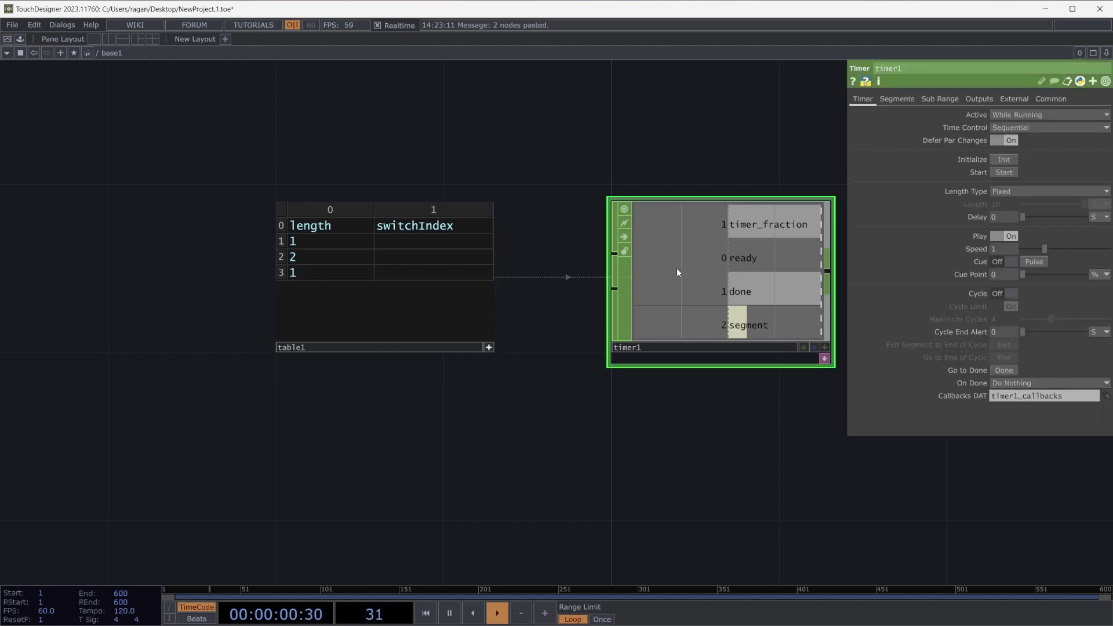
{"action": "left_click", "coordinate": [895, 101]}
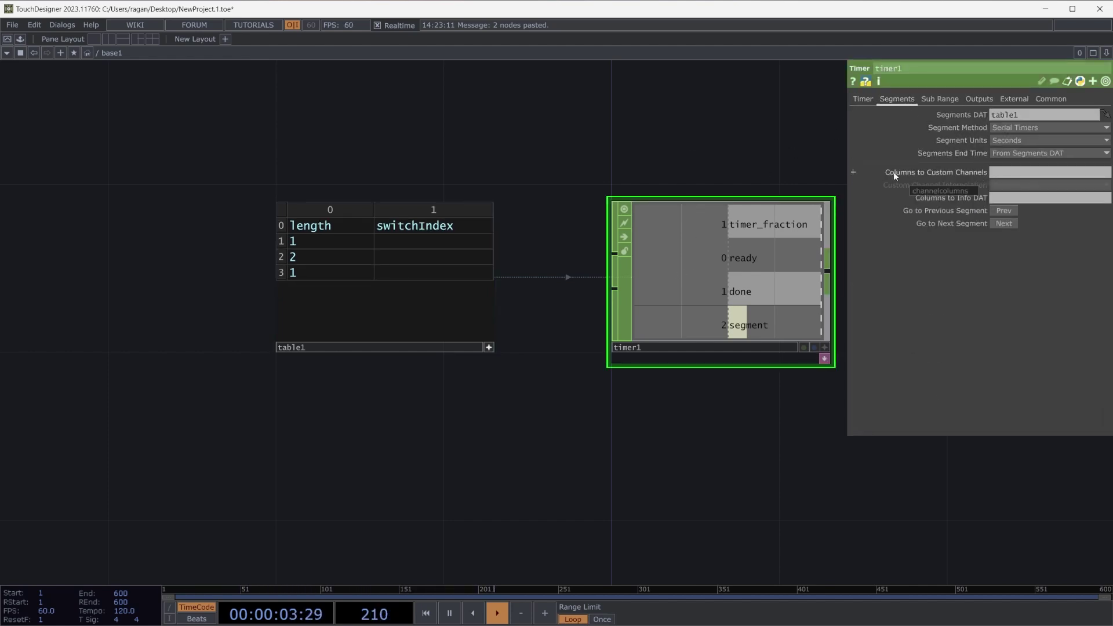
{"action": "left_click", "coordinate": [989, 175]}
{"action": "type", "text": "switchIndex"}
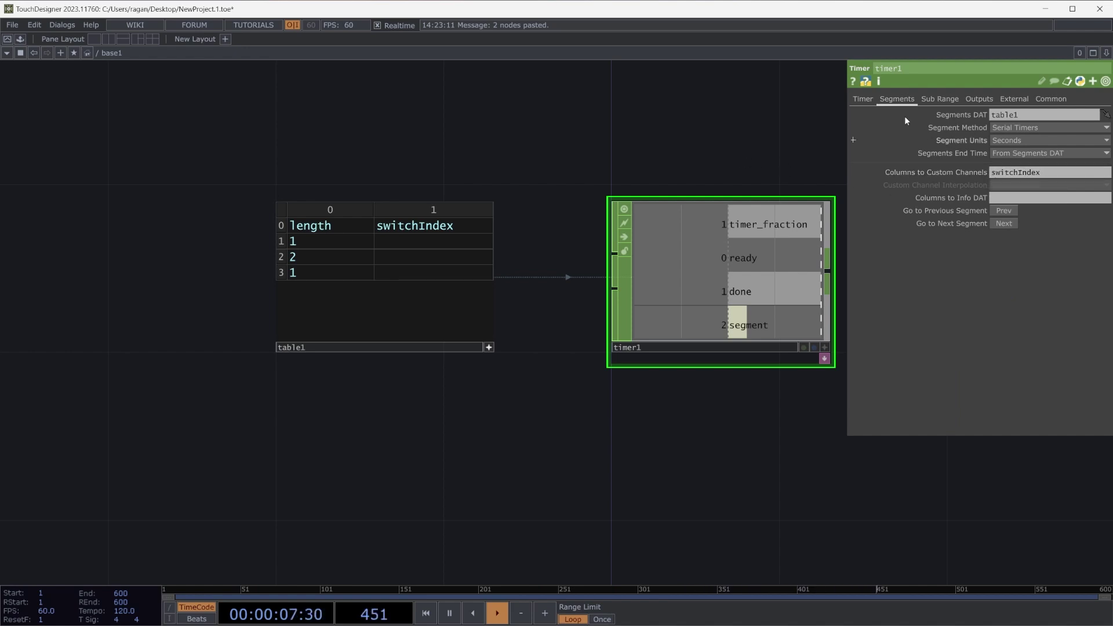
{"action": "left_click", "coordinate": [864, 100]}
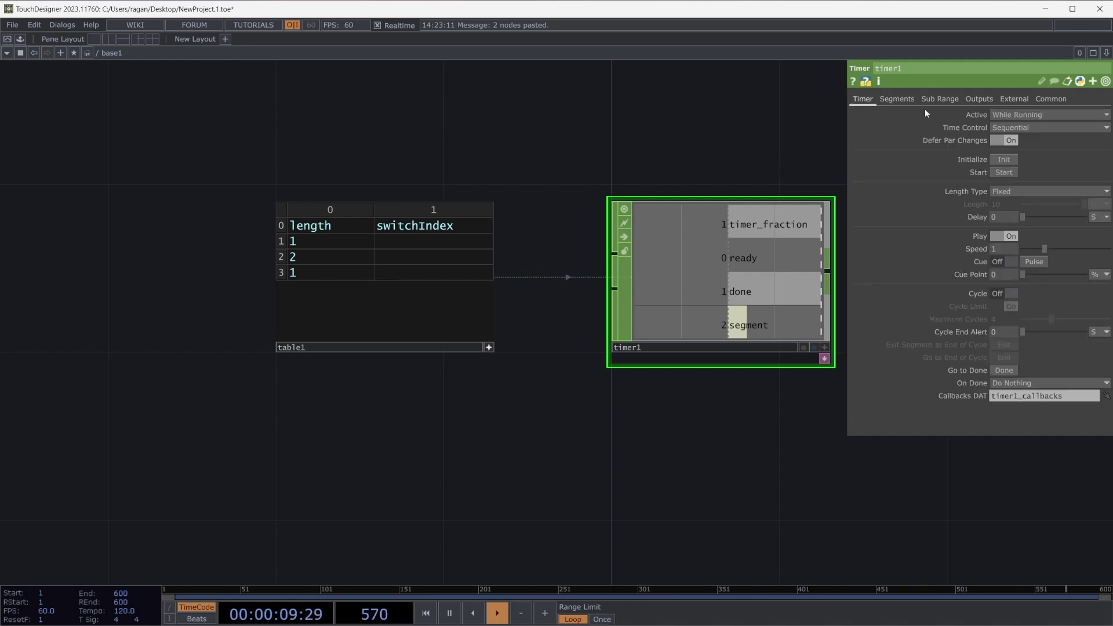
{"action": "left_click", "coordinate": [1004, 160]}
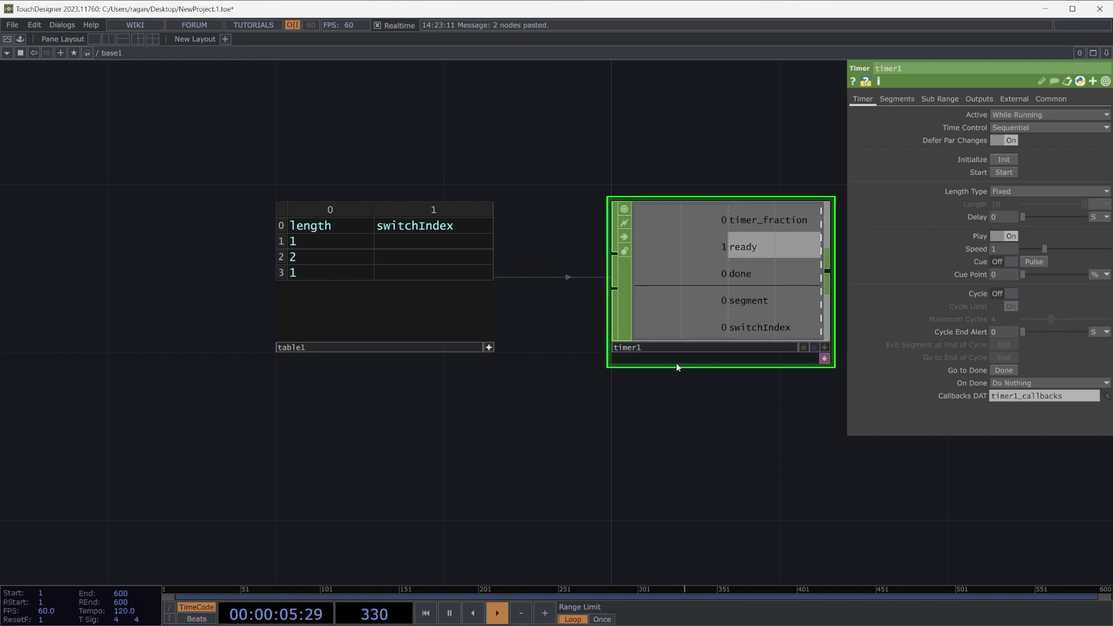
- Enter 0 as the switchIndex of the first segment row in the Table DAT
{"action": "scroll", "coordinate": [509, 306], "scroll_direction": "down", "scroll_amount": 6}
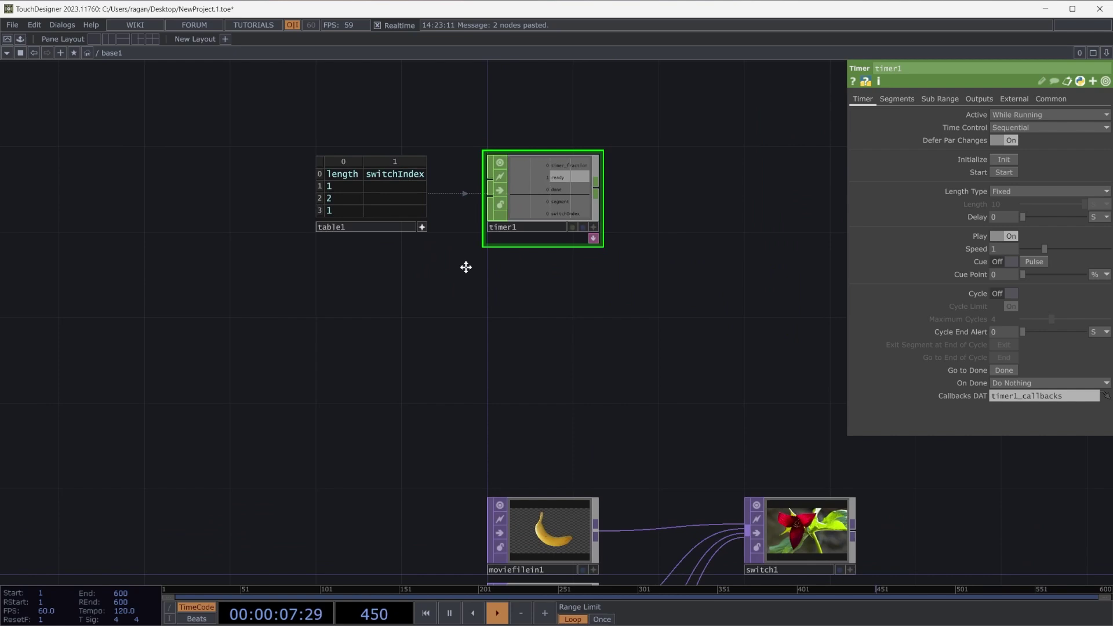
{"action": "left_click_drag", "start_coordinate": [435, 259], "coordinate": [419, 255]}
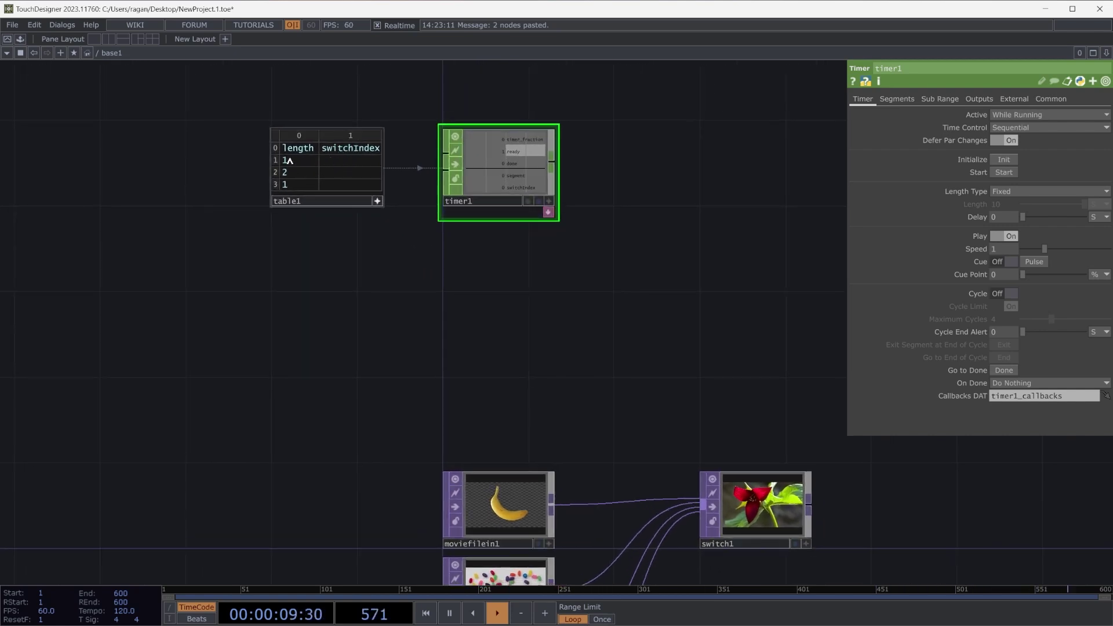
{"action": "left_click", "coordinate": [339, 161]}
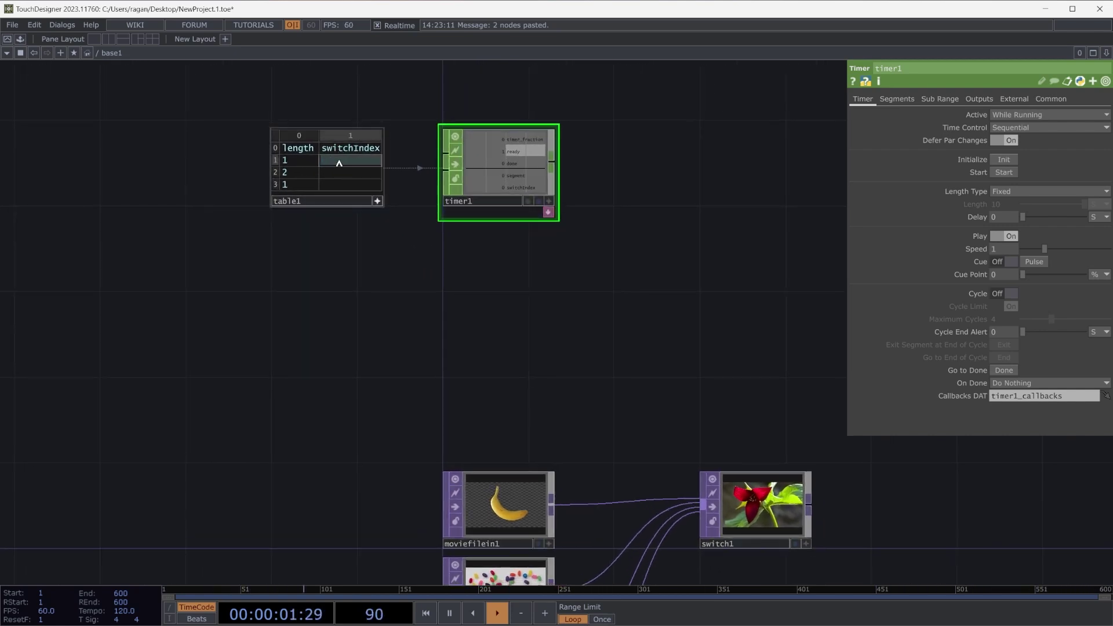
{"action": "type", "text": "0"}
{"action": "key", "text": "Return"}
- Check the Switch TOP's input order and enter switchIndex 2 for the second segment and 1 for the third
{"action": "scroll", "coordinate": [458, 348], "scroll_direction": "down", "scroll_amount": 3}
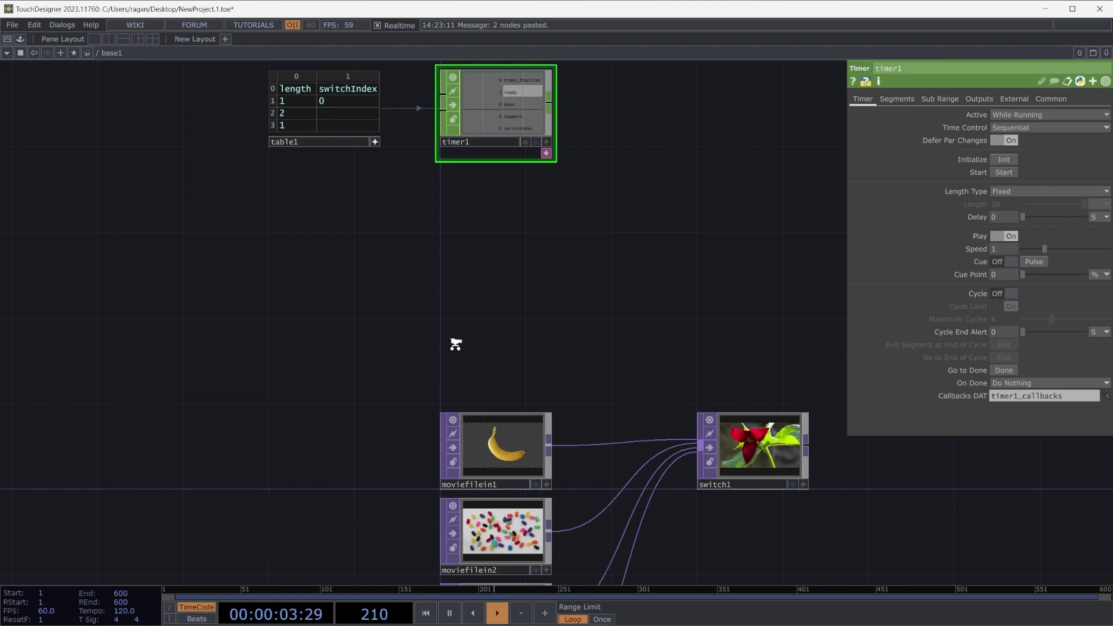
{"action": "scroll", "coordinate": [522, 335], "scroll_direction": "up", "scroll_amount": 3}
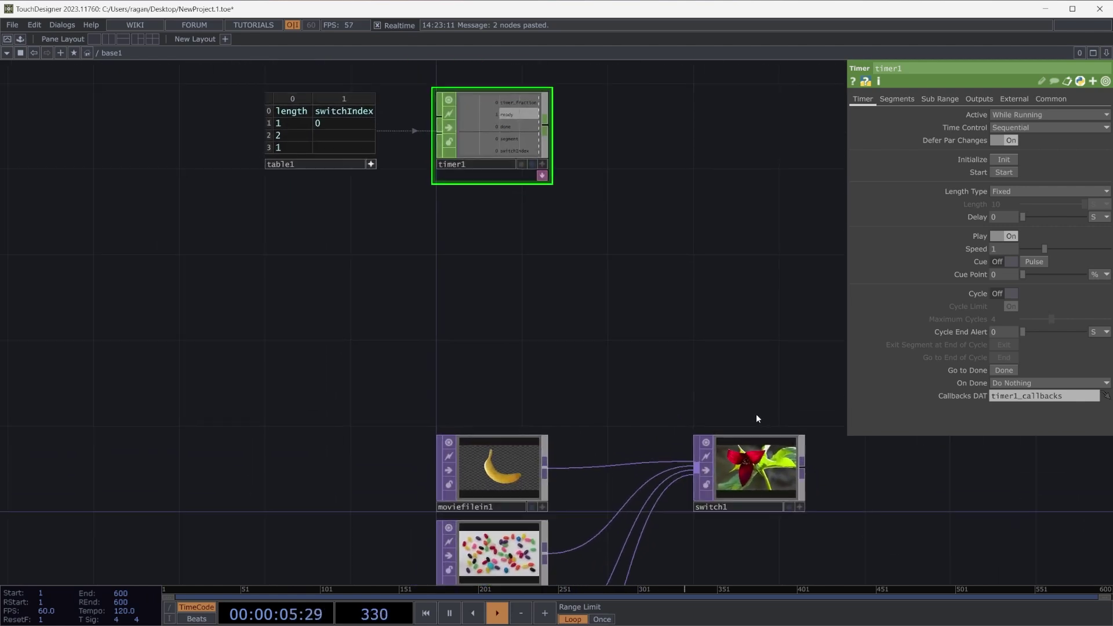
{"action": "left_click", "coordinate": [755, 489]}
{"action": "left_click", "coordinate": [361, 152]}
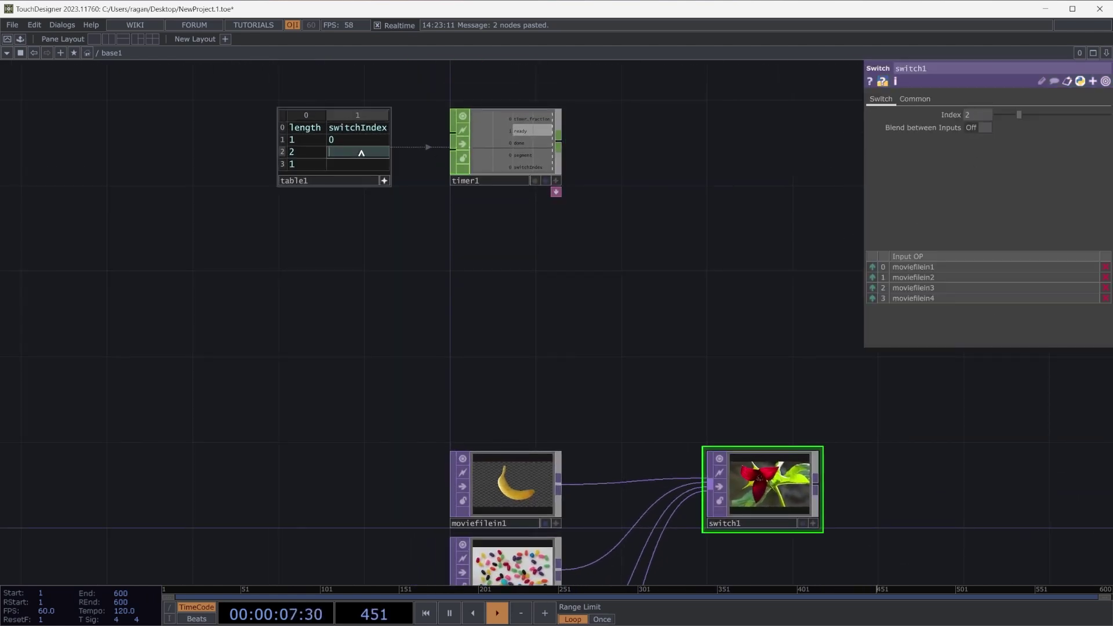
{"action": "type", "text": "2"}
{"action": "key", "text": "Return"}
{"action": "scroll", "coordinate": [380, 311], "scroll_direction": "down", "scroll_amount": 2}
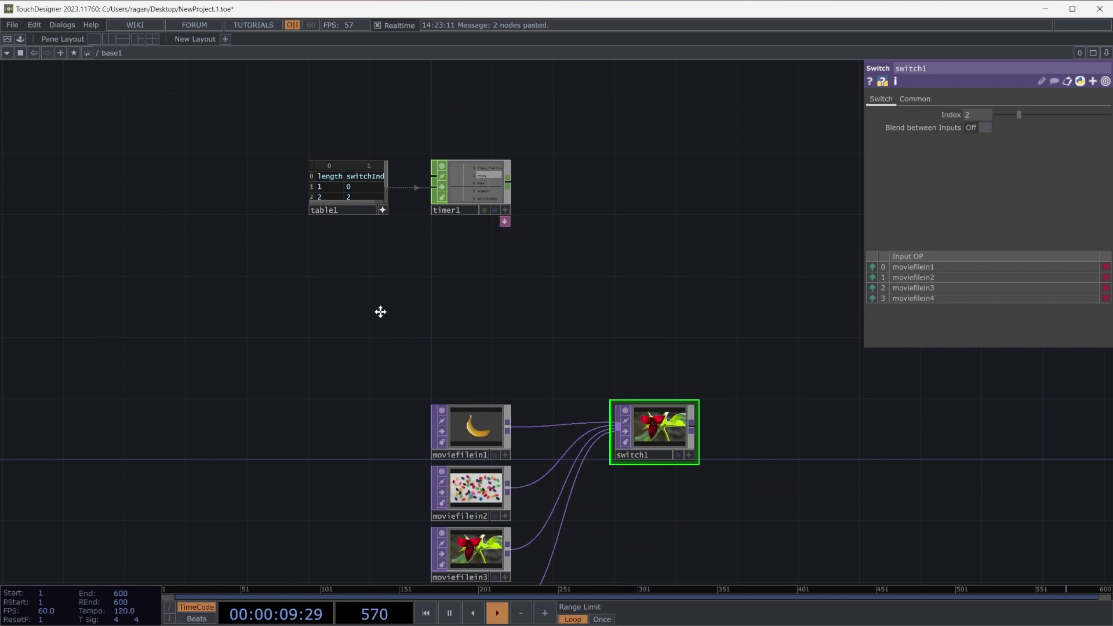
{"action": "scroll", "coordinate": [415, 273], "scroll_direction": "up", "scroll_amount": 4}
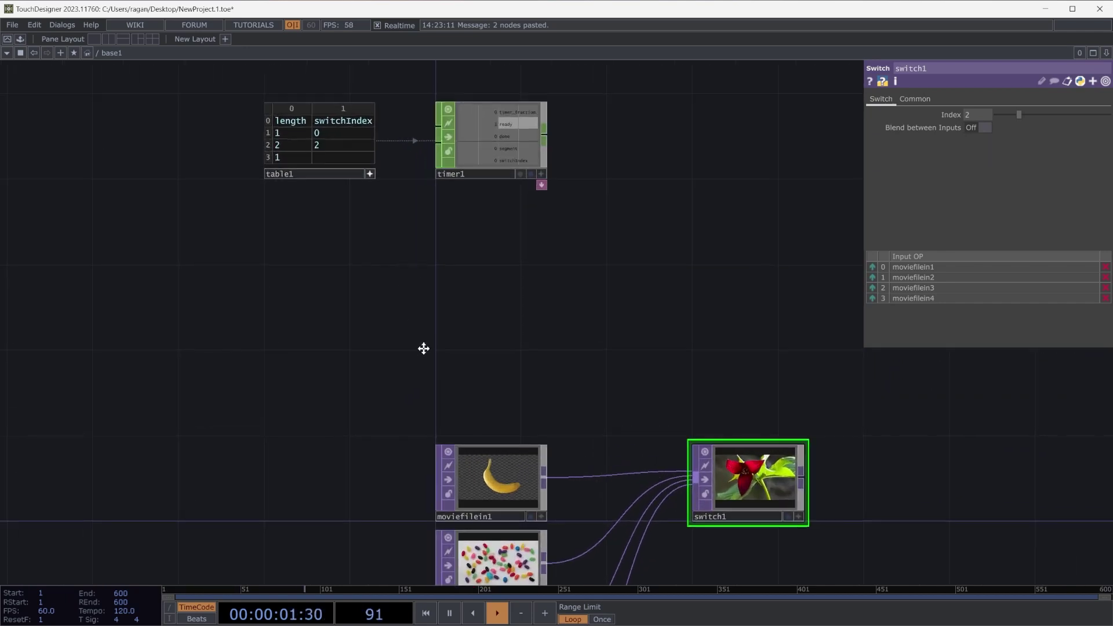
{"action": "left_click", "coordinate": [362, 239]}
{"action": "type", "text": "1"}
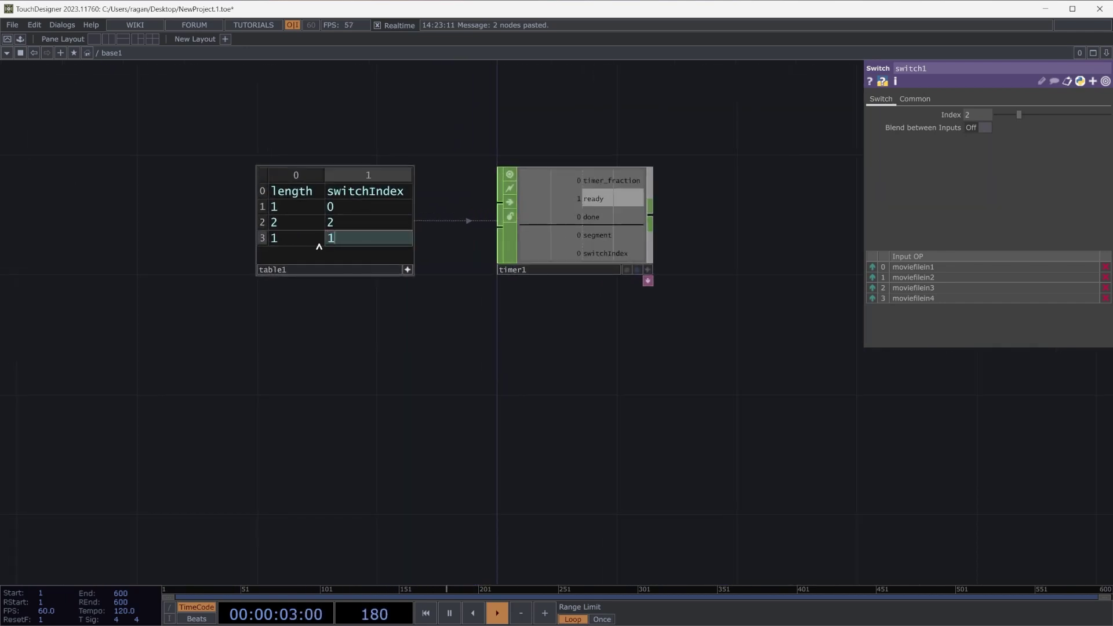
- Add a fourth segment row to the Table DAT with length 2 and switchIndex 3
{"action": "right_click", "coordinate": [270, 240]}
{"action": "left_click", "coordinate": [311, 237]}
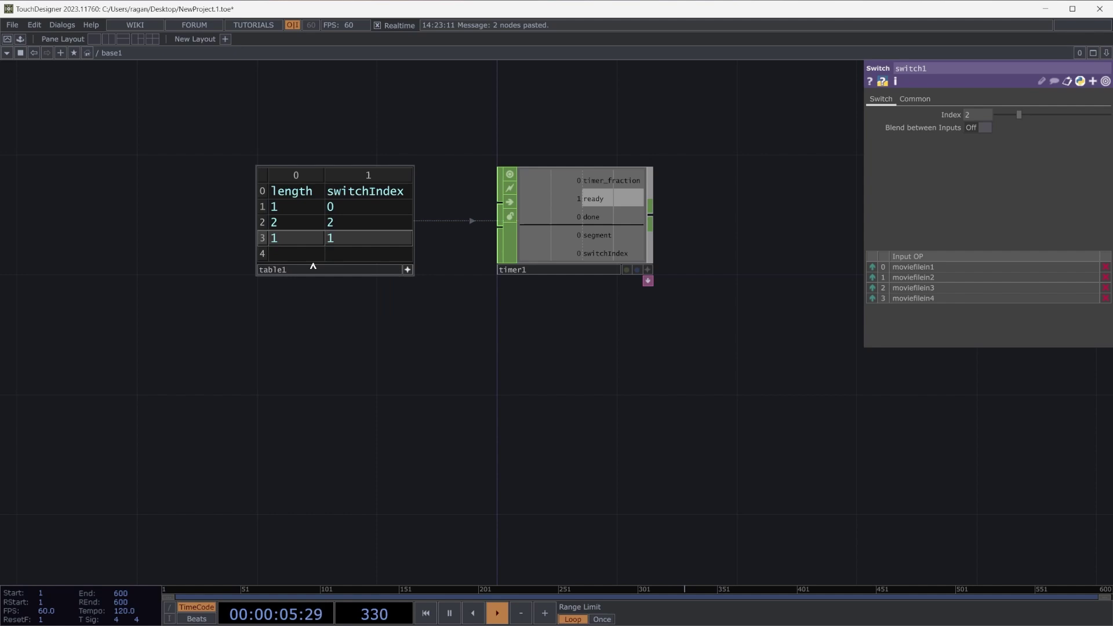
{"action": "left_click", "coordinate": [298, 258]}
{"action": "type", "text": "2"}
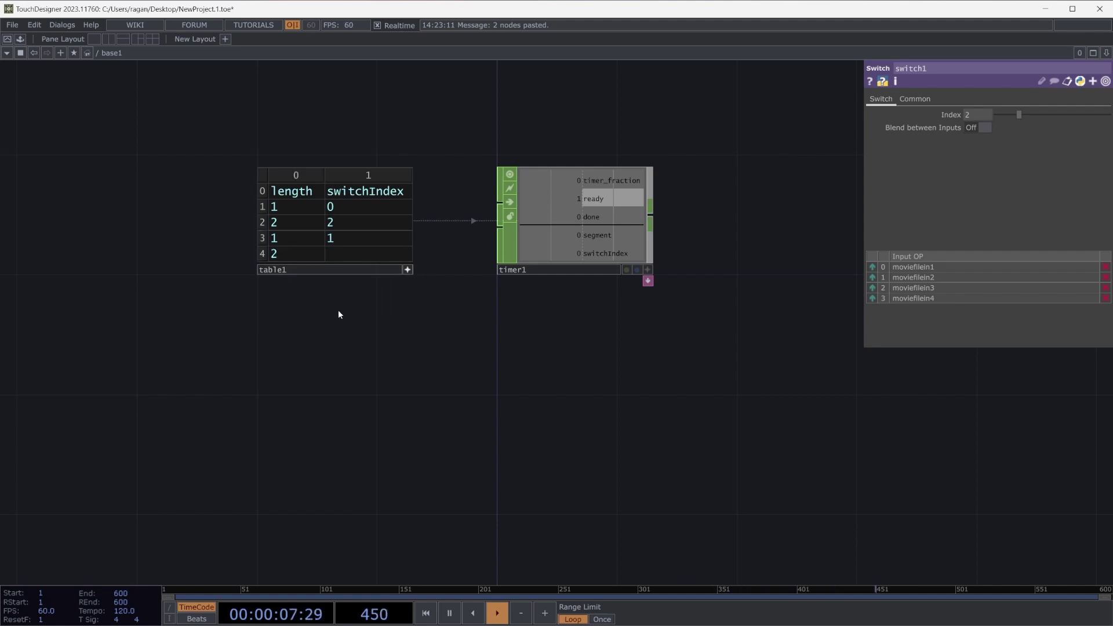
{"action": "left_click", "coordinate": [377, 256]}
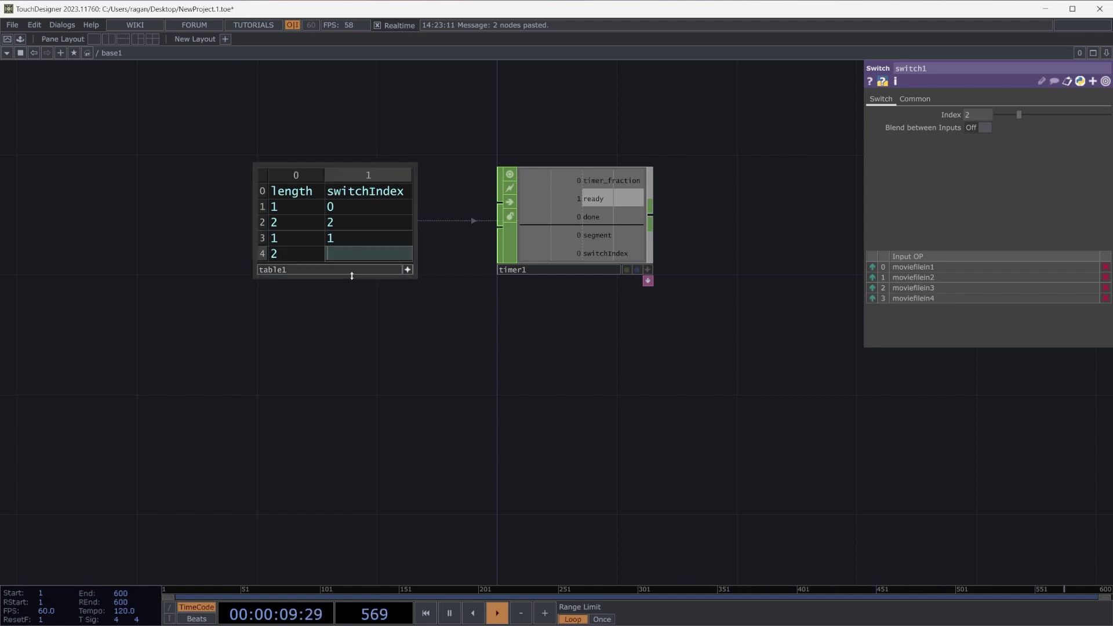
{"action": "type", "text": "3"}
{"action": "left_click", "coordinate": [384, 387]}
- Add a Null CHOP connected to the Timer CHOP's output
{"action": "scroll", "coordinate": [365, 338], "scroll_direction": "down", "scroll_amount": 5}
{"action": "left_click_drag", "start_coordinate": [404, 419], "coordinate": [345, 315]}
{"action": "left_click_drag", "start_coordinate": [338, 447], "coordinate": [352, 355]}
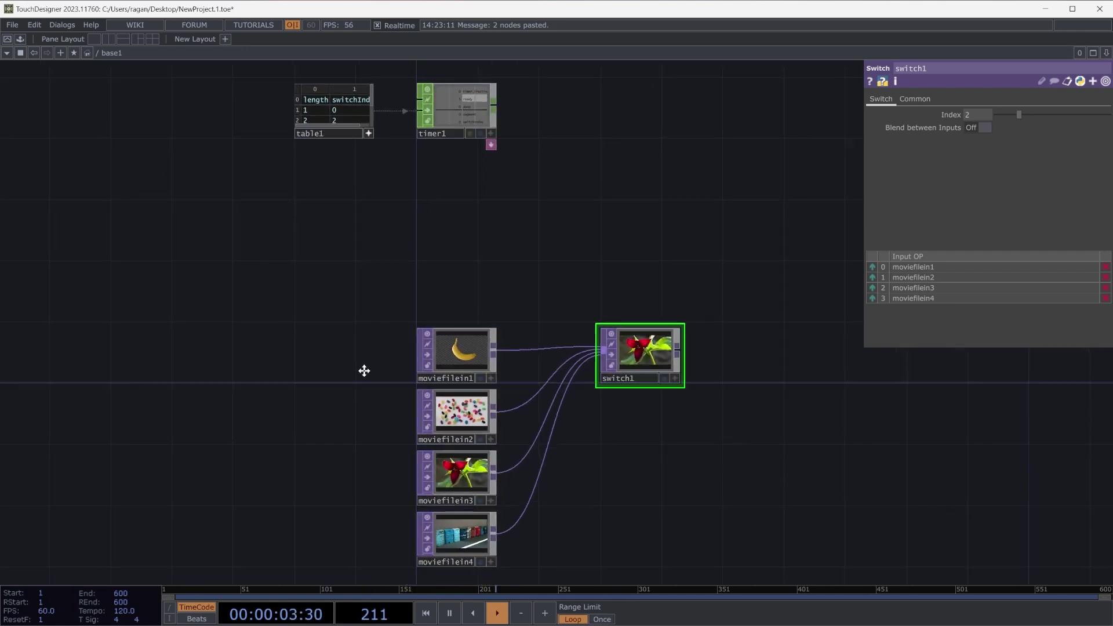
{"action": "scroll", "coordinate": [373, 301], "scroll_direction": "up", "scroll_amount": 3}
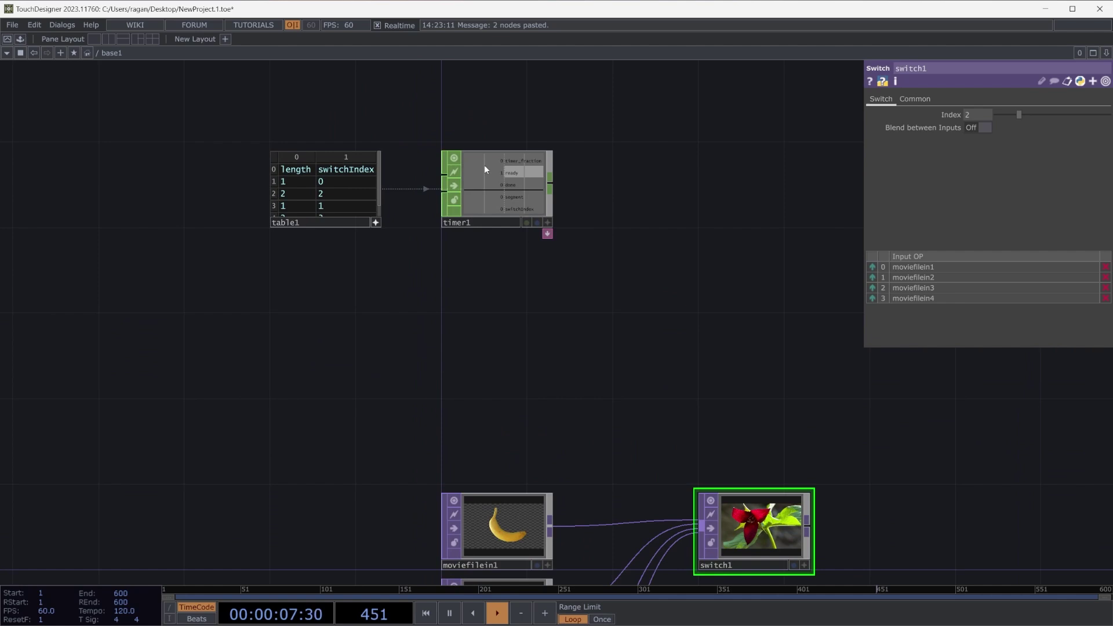
{"action": "right_click", "coordinate": [550, 184]}
{"action": "type", "text": "nul"}
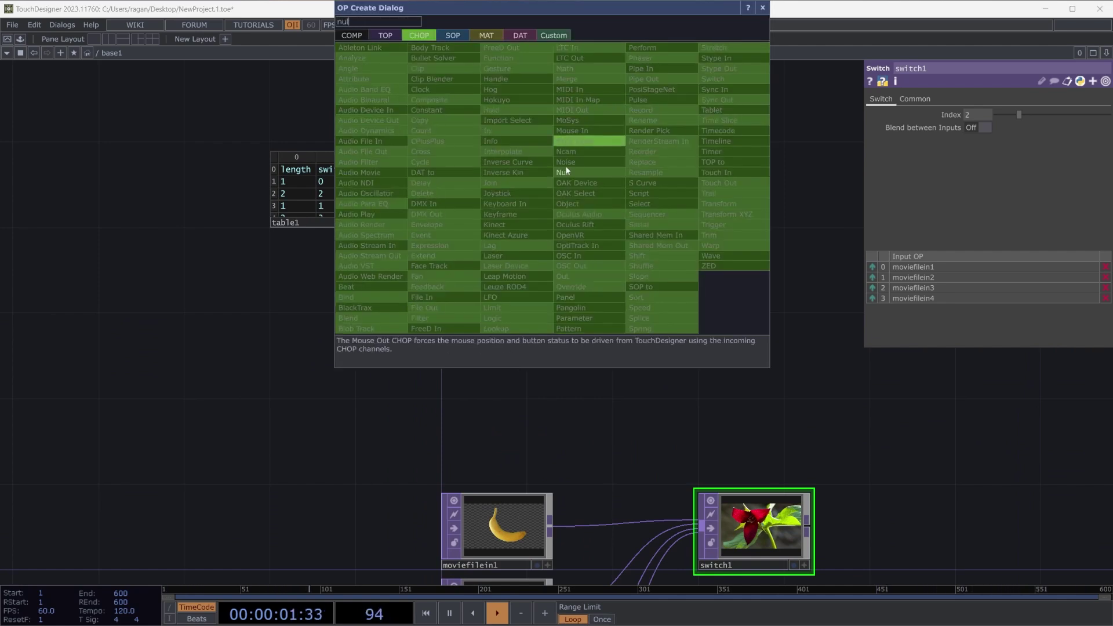
{"action": "left_click", "coordinate": [590, 174]}
{"action": "left_click", "coordinate": [735, 172]}
- Link the Switch TOP's Index to the Null CHOP's switchIndex channel as a CHOP Reference
{"action": "mouse_move", "coordinate": [752, 193]}
{"action": "left_mouse_down"}
{"action": "mouse_move", "coordinate": [774, 202]}
{"action": "mouse_move", "coordinate": [765, 201]}
{"action": "left_mouse_up"}
{"action": "left_click_drag", "start_coordinate": [796, 245], "coordinate": [982, 117]}
{"action": "left_click", "coordinate": [754, 197]}
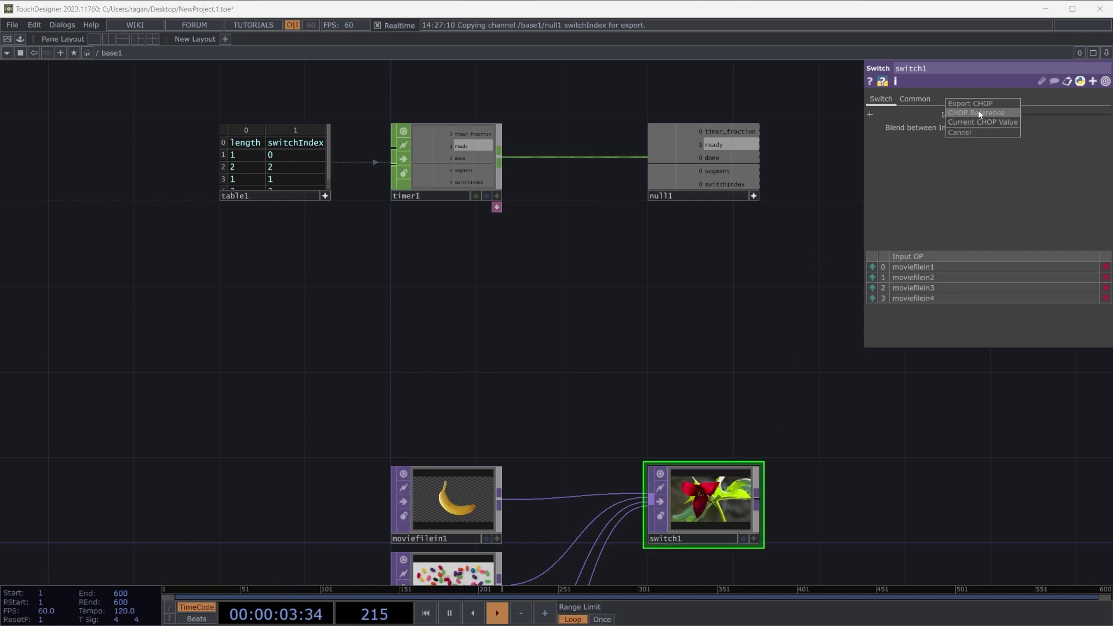
{"action": "left_click", "coordinate": [979, 112]}
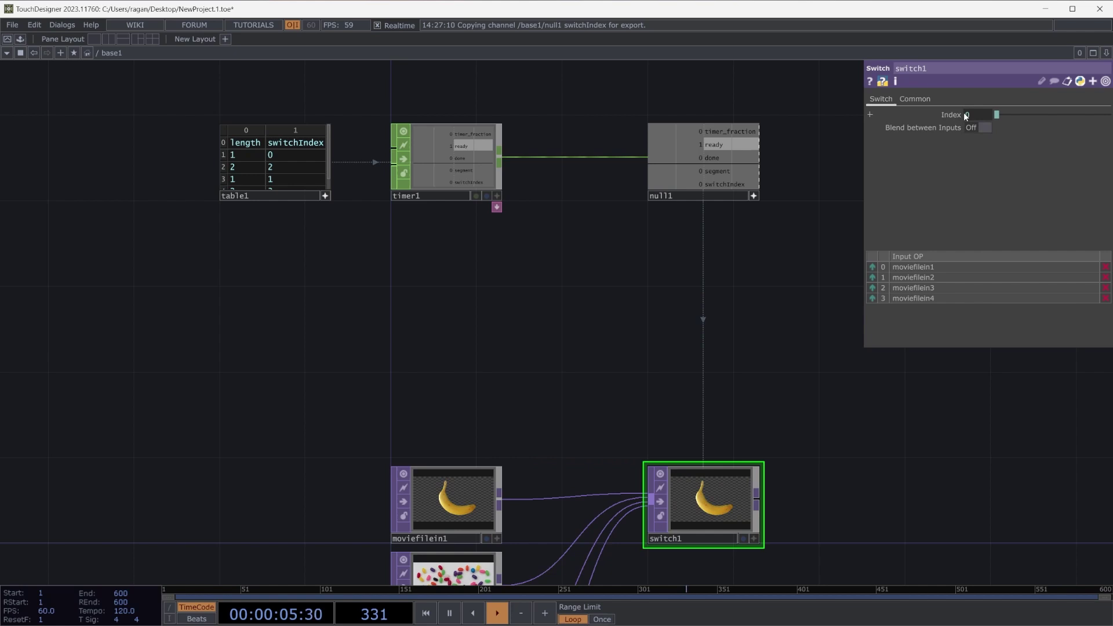
- Start the Timer CHOP and watch the Switch TOP step through the images
{"action": "left_click", "coordinate": [456, 167]}
{"action": "left_click_drag", "start_coordinate": [522, 246], "coordinate": [483, 217]}
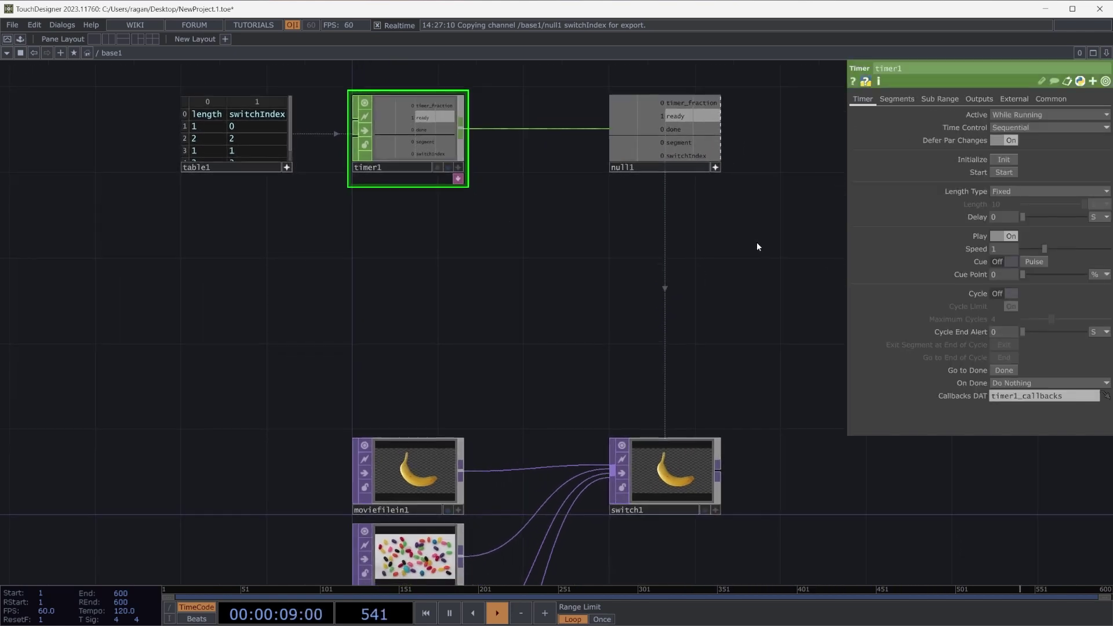
{"action": "left_click", "coordinate": [1003, 172]}
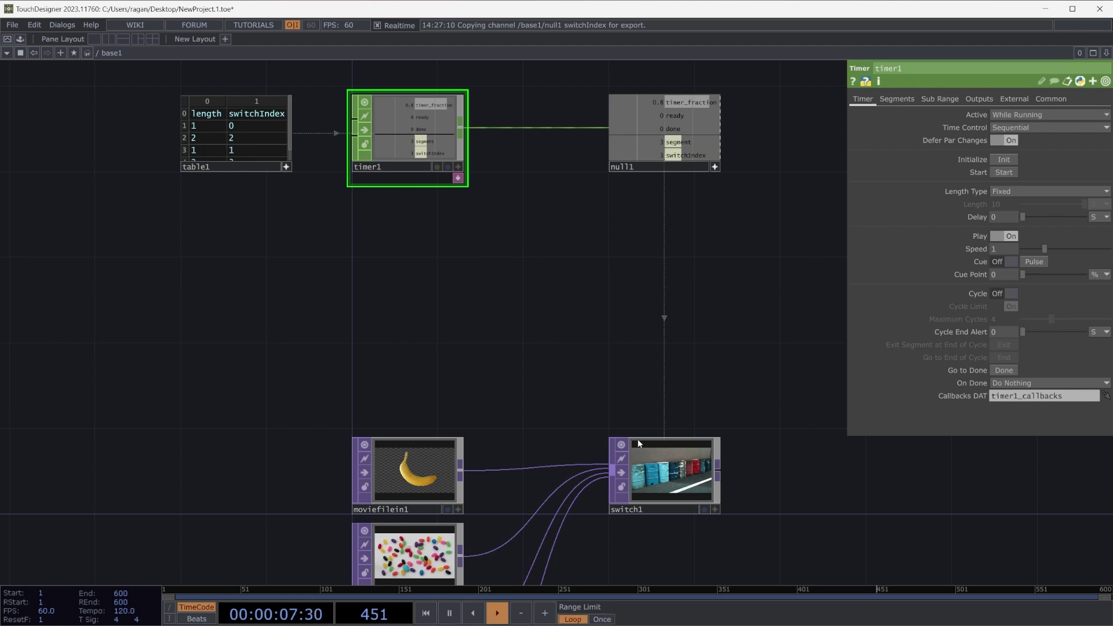
{"action": "left_click_drag", "start_coordinate": [556, 343], "coordinate": [537, 269]}
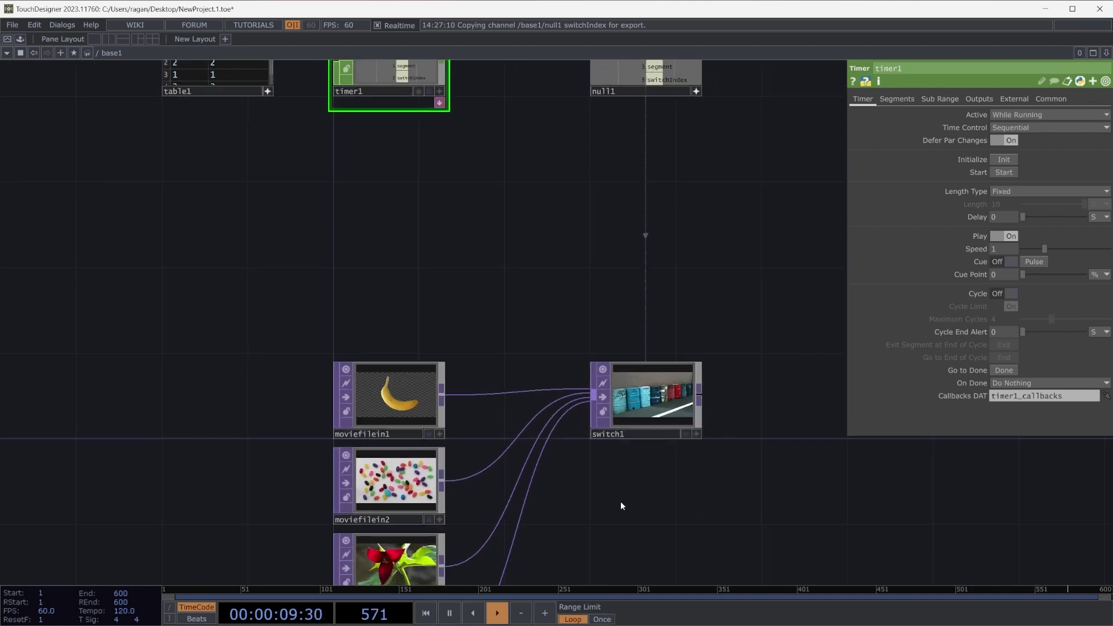
{"action": "scroll", "coordinate": [582, 399], "scroll_direction": "down", "scroll_amount": 2}
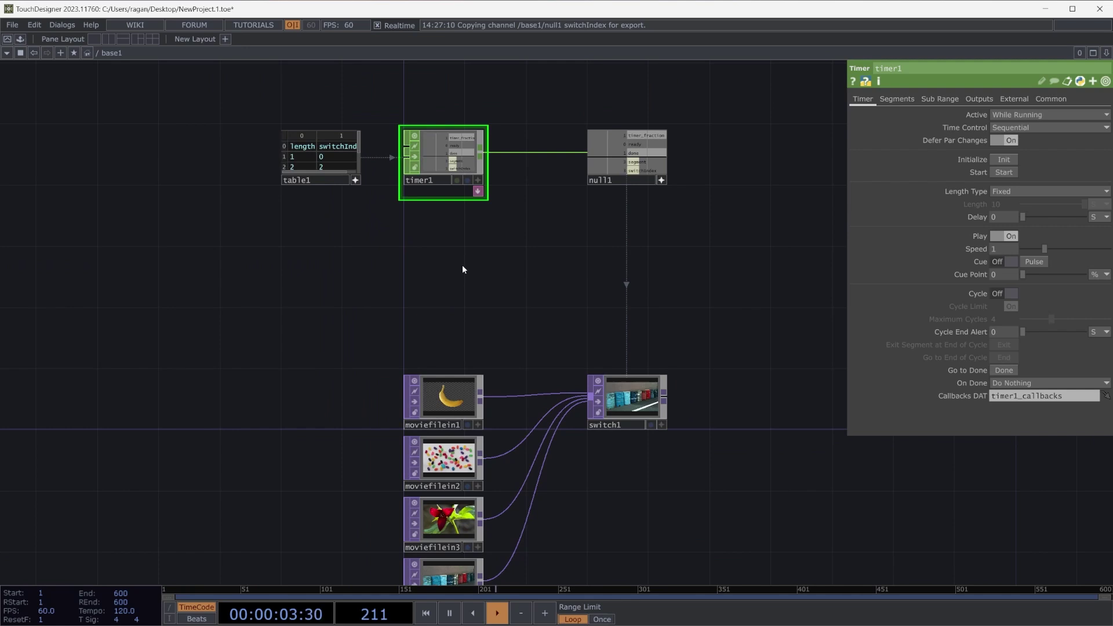
{"action": "left_click_drag", "start_coordinate": [541, 352], "coordinate": [594, 441]}
{"action": "left_click_drag", "start_coordinate": [619, 374], "coordinate": [611, 244]}
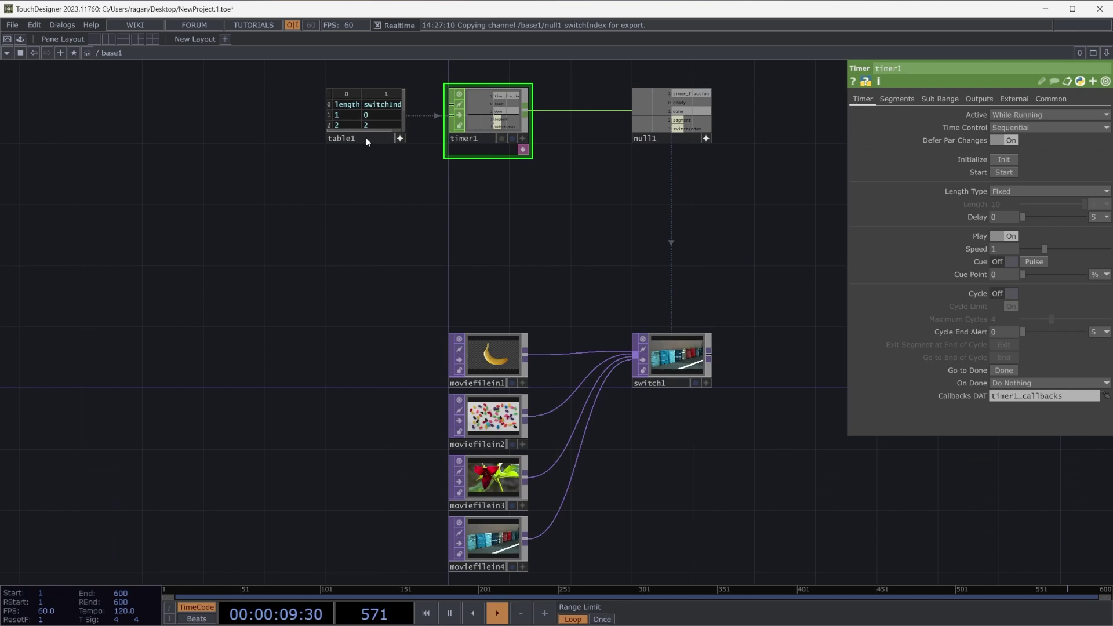
- Add a third column after "switchIndex" in the Table DAT and give it the heading "text"
{"action": "left_click_drag", "start_coordinate": [515, 334], "coordinate": [567, 434]}
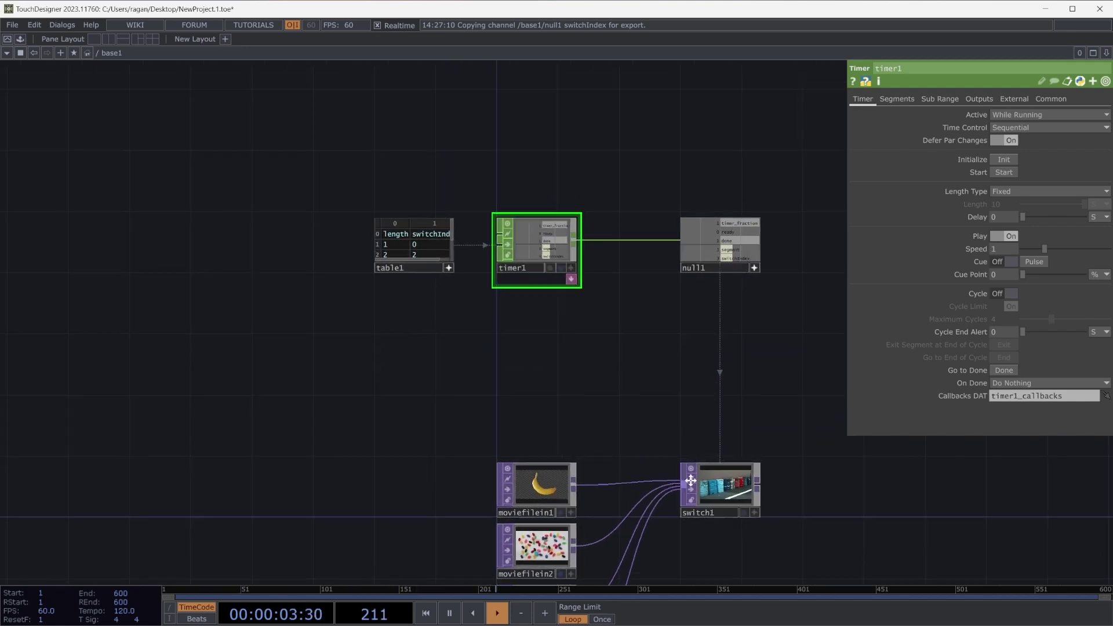
{"action": "scroll", "coordinate": [477, 273], "scroll_direction": "up", "scroll_amount": 4}
{"action": "left_click_drag", "start_coordinate": [477, 273], "coordinate": [533, 382]}
{"action": "scroll", "coordinate": [533, 383], "scroll_direction": "up", "scroll_amount": 2}
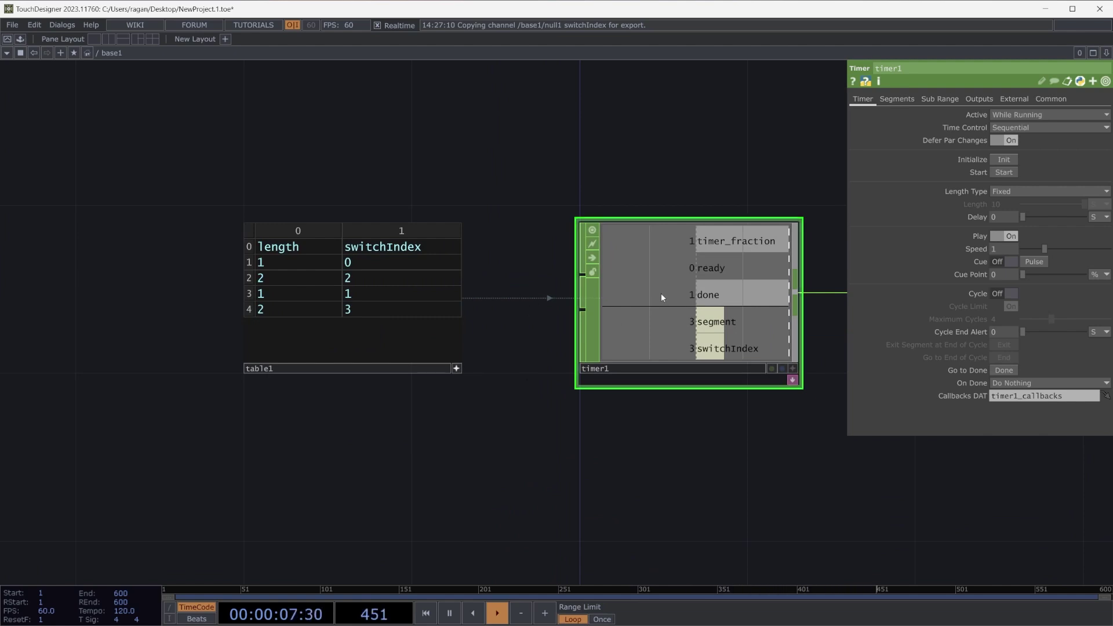
{"action": "left_click", "coordinate": [900, 99]}
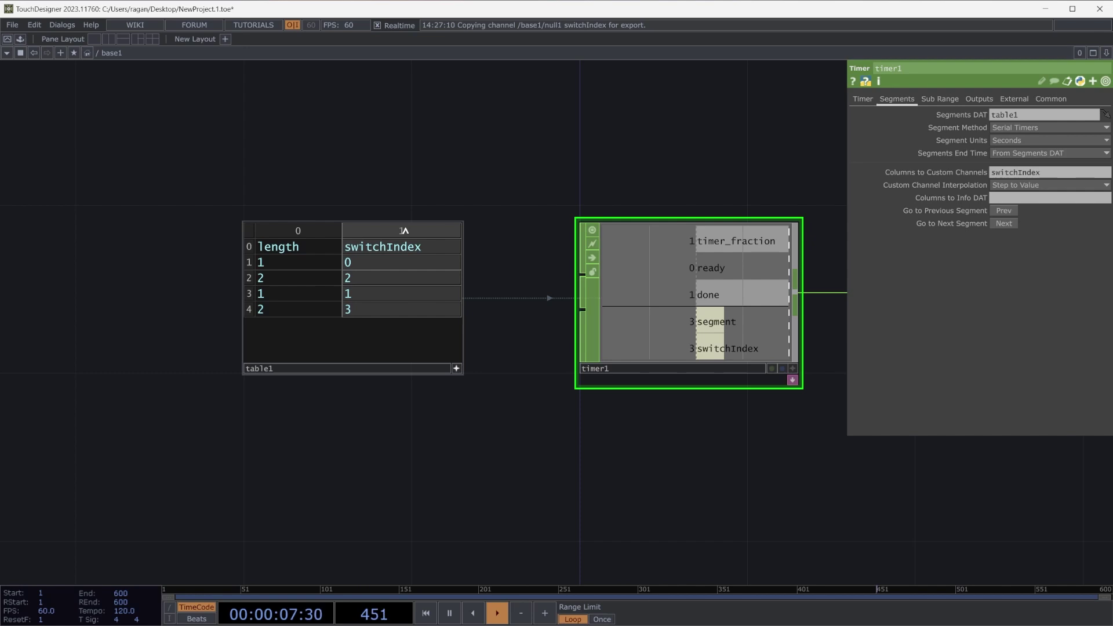
{"action": "right_click", "coordinate": [408, 231]}
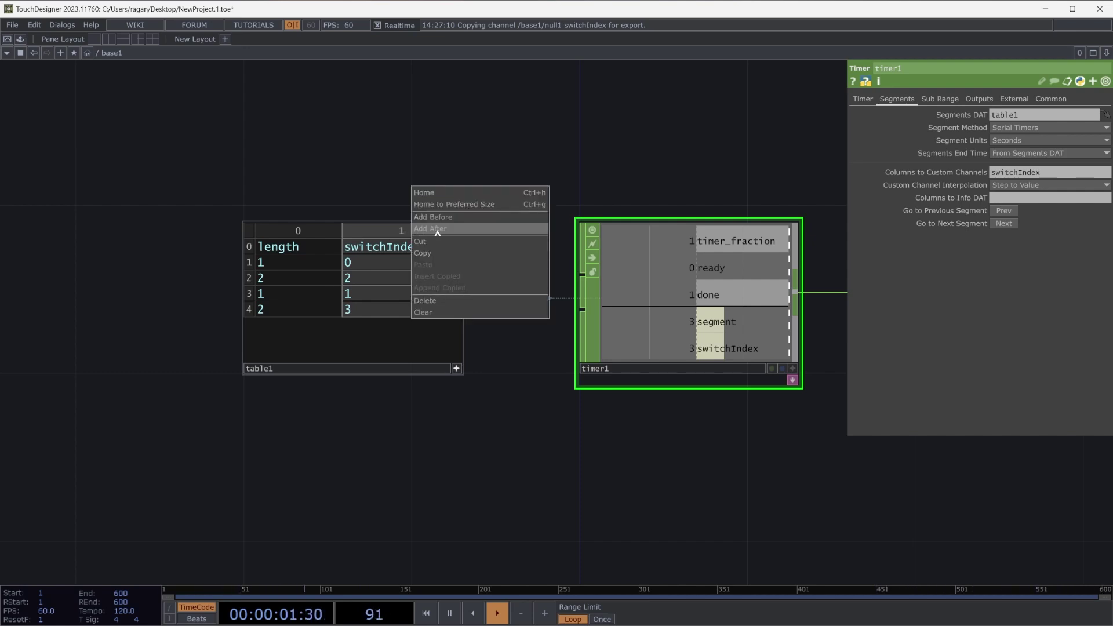
{"action": "left_click", "coordinate": [437, 229]}
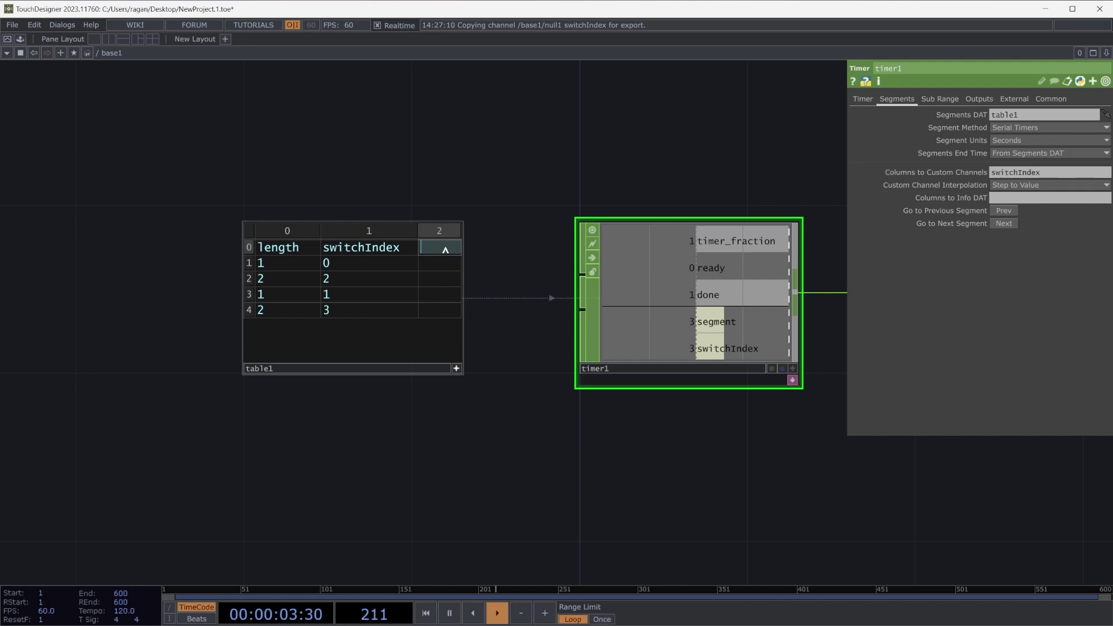
{"action": "type", "text": "text"}
{"action": "left_click", "coordinate": [522, 170]}
{"action": "scroll", "coordinate": [521, 171], "scroll_direction": "down", "scroll_amount": 3}
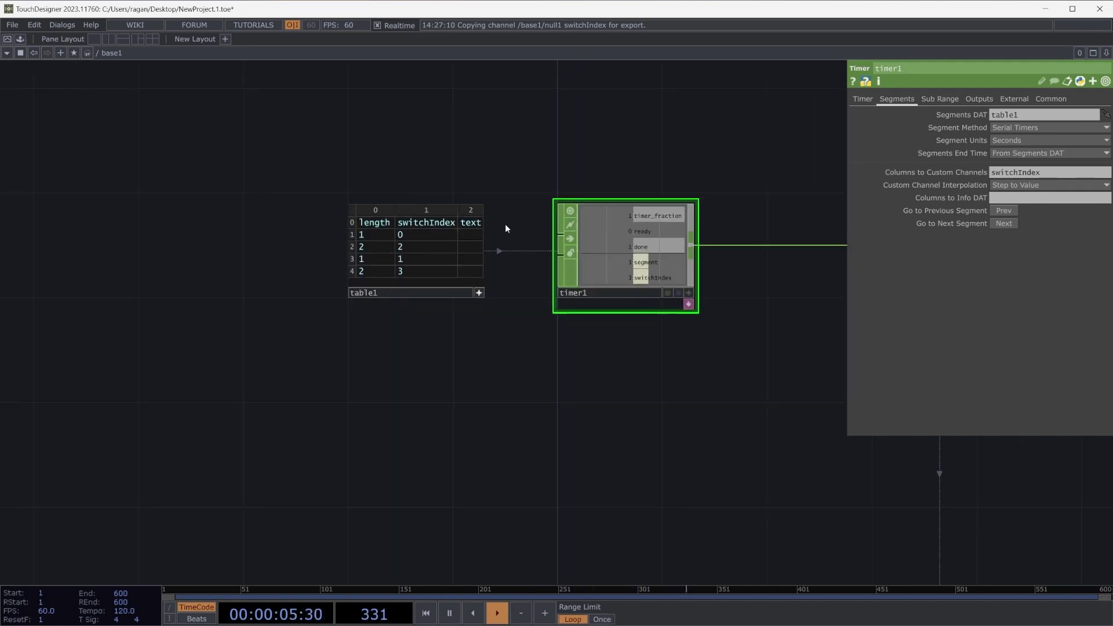
{"action": "left_click_drag", "start_coordinate": [570, 392], "coordinate": [383, 317]}
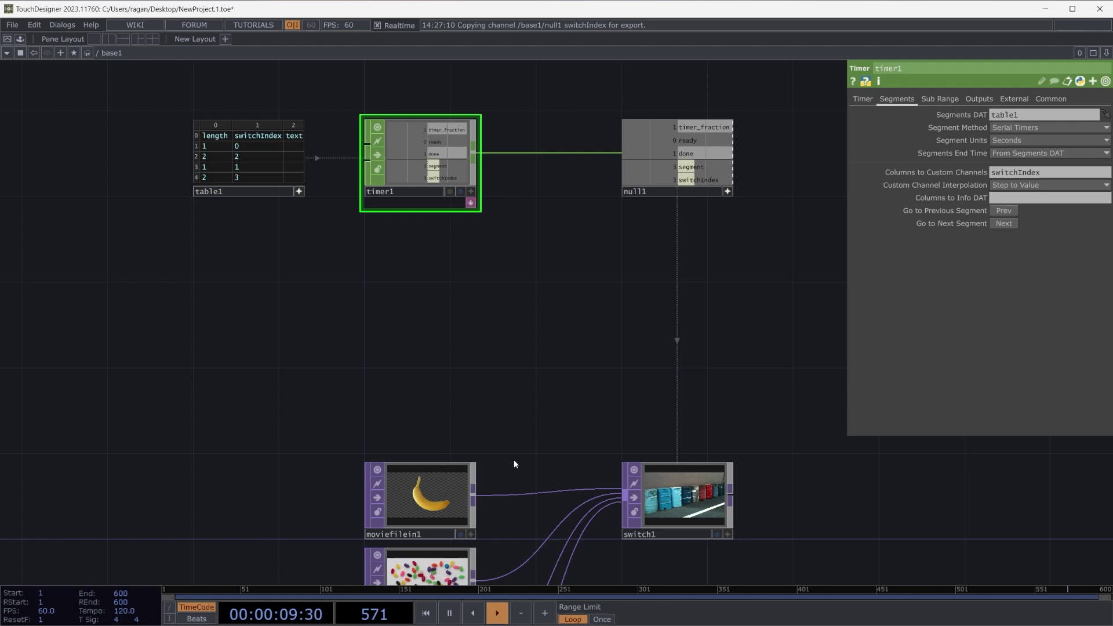
{"action": "left_click_drag", "start_coordinate": [513, 459], "coordinate": [492, 370]}
{"action": "left_click_drag", "start_coordinate": [485, 449], "coordinate": [485, 244]}
{"action": "right_click", "coordinate": [491, 244]}
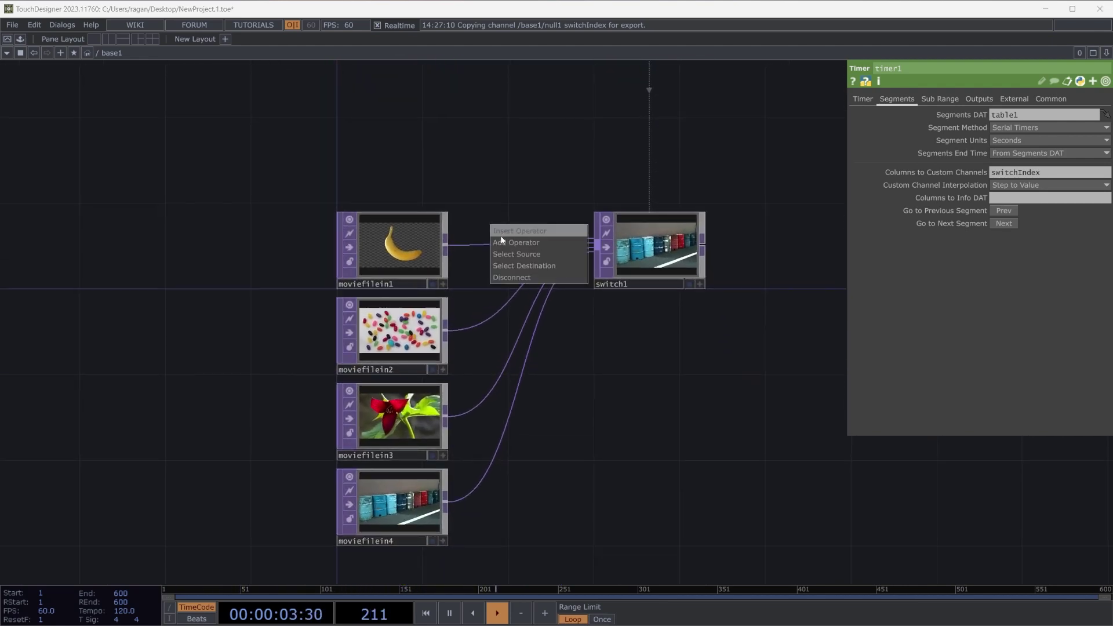
{"action": "left_click", "coordinate": [502, 240]}
{"action": "type", "text": "text"}
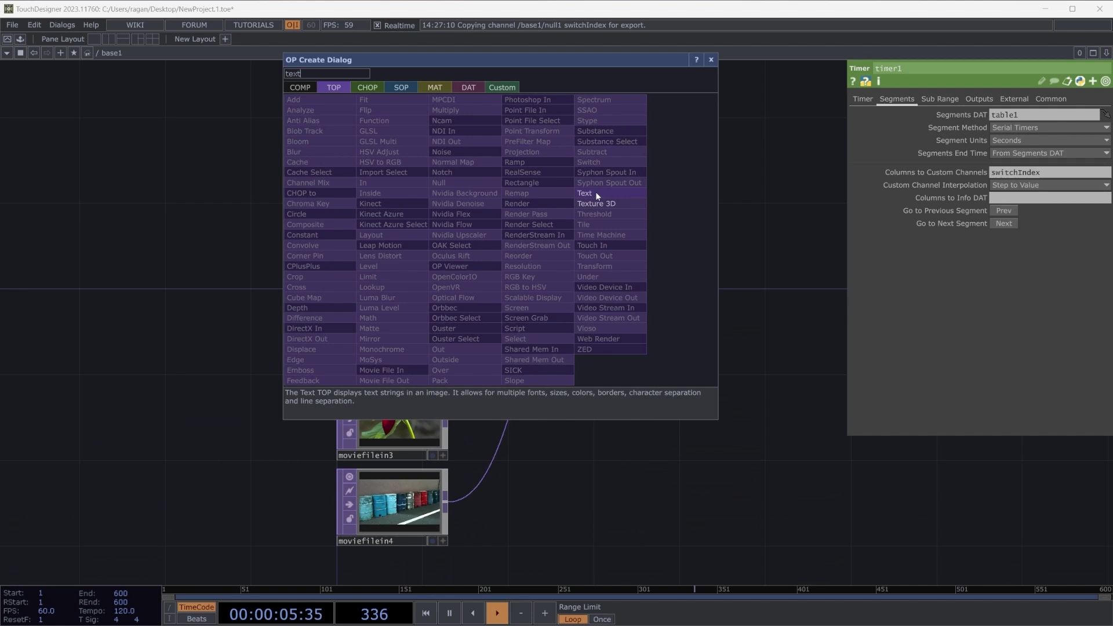
{"action": "left_click", "coordinate": [594, 193]}
{"action": "left_click", "coordinate": [517, 206]}
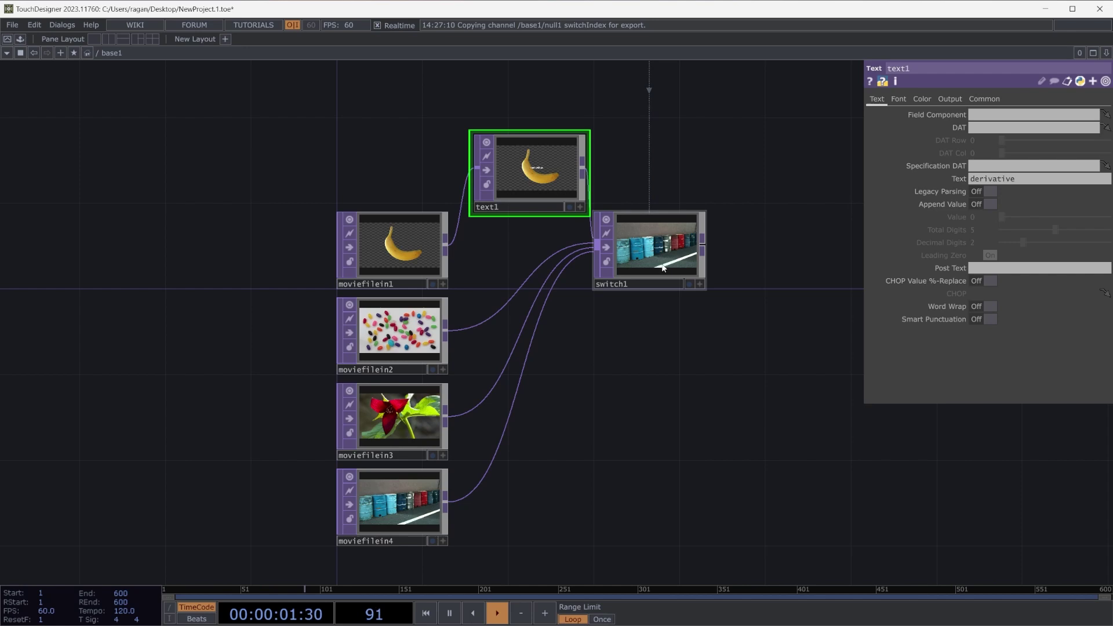
{"action": "left_click_drag", "start_coordinate": [661, 241], "coordinate": [833, 241]}
{"action": "left_click_drag", "start_coordinate": [539, 197], "coordinate": [544, 272]}
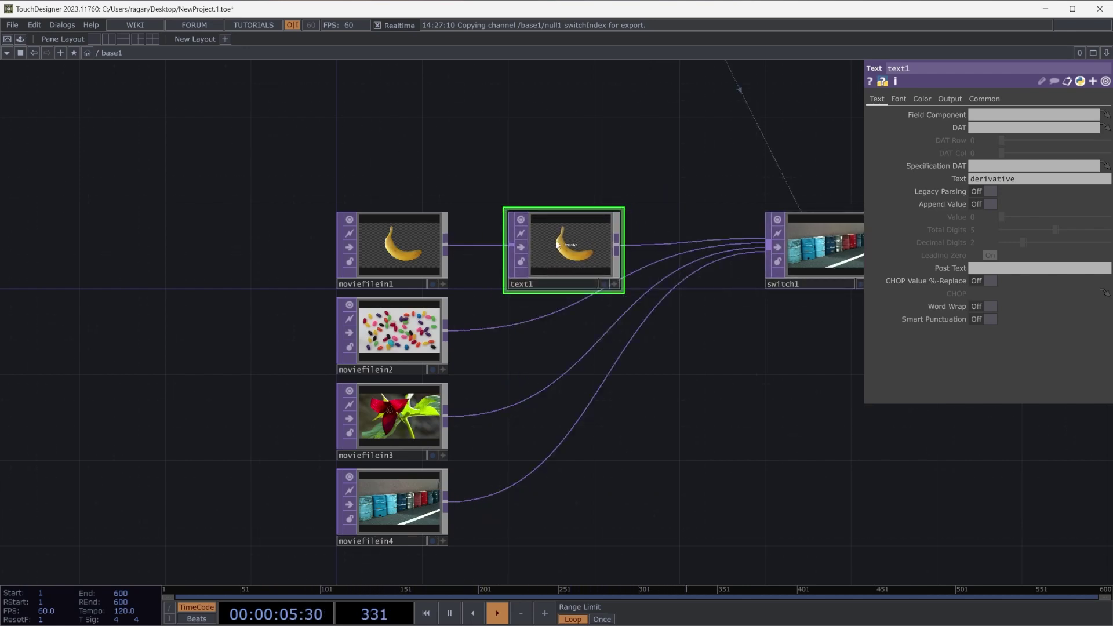
{"action": "key", "text": "Delete"}
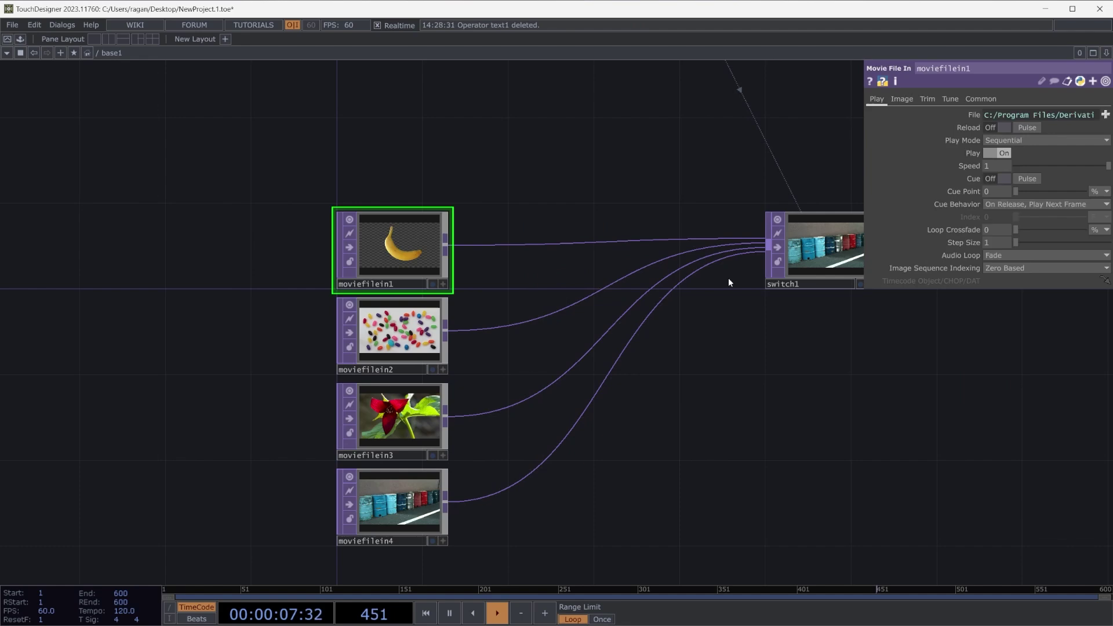
- Move the Switch TOP closer to the Movie File In TOPs and connect a new Text TOP to its output
{"action": "left_click_drag", "start_coordinate": [816, 259], "coordinate": [557, 260]}
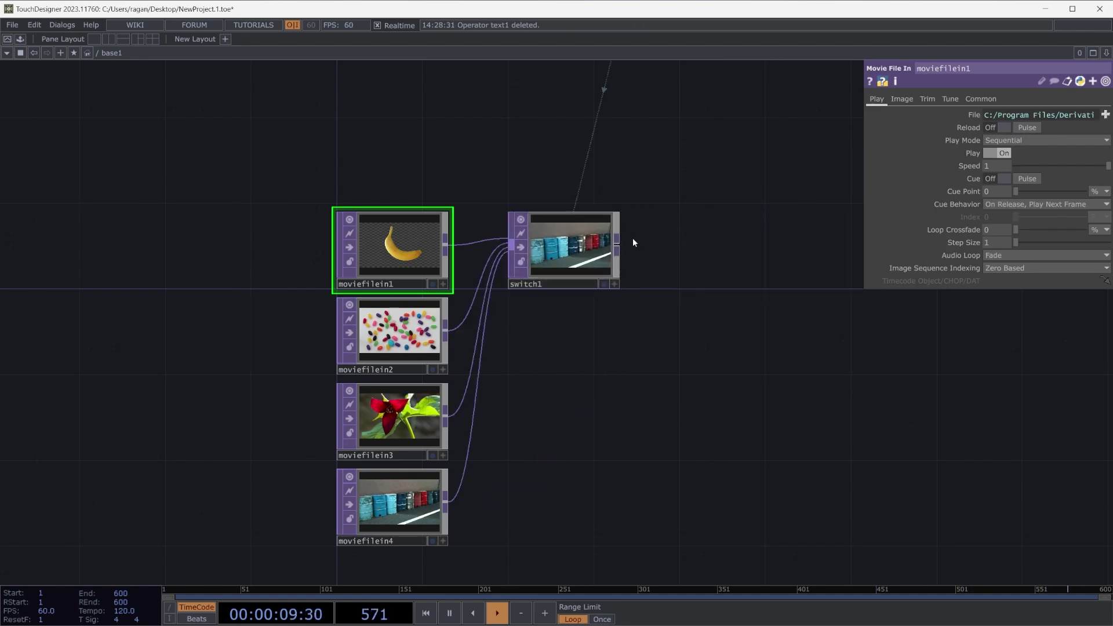
{"action": "key", "text": "Tab"}
{"action": "type", "text": "text"}
{"action": "left_click", "coordinate": [709, 202]}
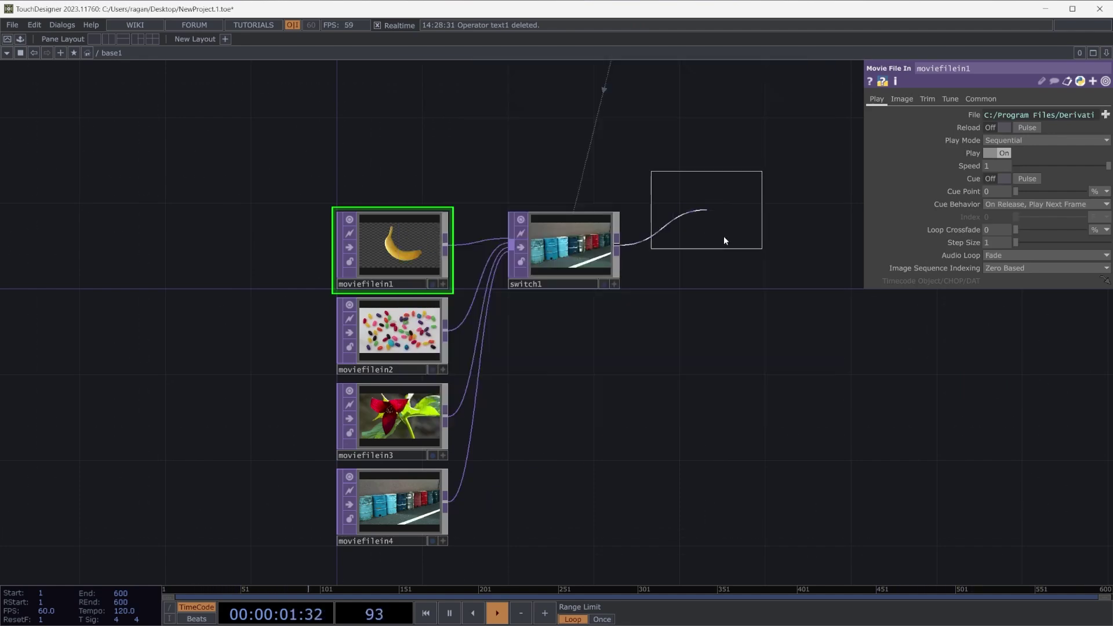
{"action": "left_click", "coordinate": [723, 251]}
{"action": "left_click_drag", "start_coordinate": [721, 251], "coordinate": [699, 283]}
{"action": "scroll", "coordinate": [748, 255], "scroll_direction": "up", "scroll_amount": 3}
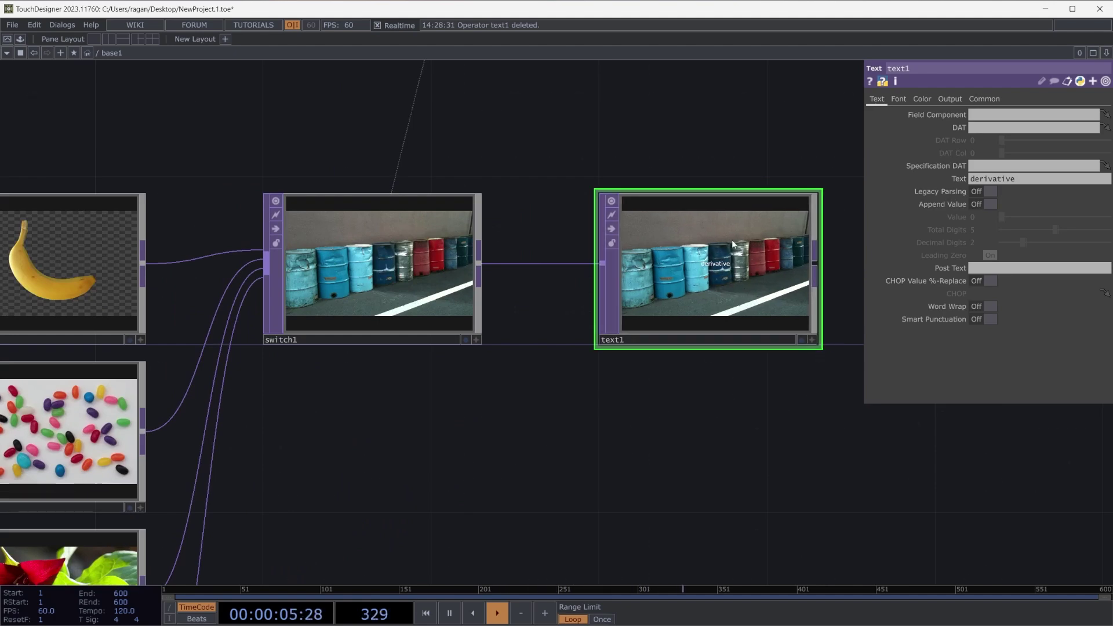
- Enter "INTRO" for the first segment and "SLIDE1" for the second in the Table DAT's text column
{"action": "left_click_drag", "start_coordinate": [661, 172], "coordinate": [690, 395]}
{"action": "scroll", "coordinate": [690, 395], "scroll_direction": "down", "scroll_amount": 3}
{"action": "left_click_drag", "start_coordinate": [593, 201], "coordinate": [649, 374]}
{"action": "left_click_drag", "start_coordinate": [514, 295], "coordinate": [617, 239]}
{"action": "scroll", "coordinate": [662, 382], "scroll_direction": "down", "scroll_amount": 1}
{"action": "scroll", "coordinate": [618, 238], "scroll_direction": "down", "scroll_amount": 3}
{"action": "left_click_drag", "start_coordinate": [571, 290], "coordinate": [586, 313]}
{"action": "scroll", "coordinate": [440, 206], "scroll_direction": "up", "scroll_amount": 6}
{"action": "left_click_drag", "start_coordinate": [407, 132], "coordinate": [543, 208]}
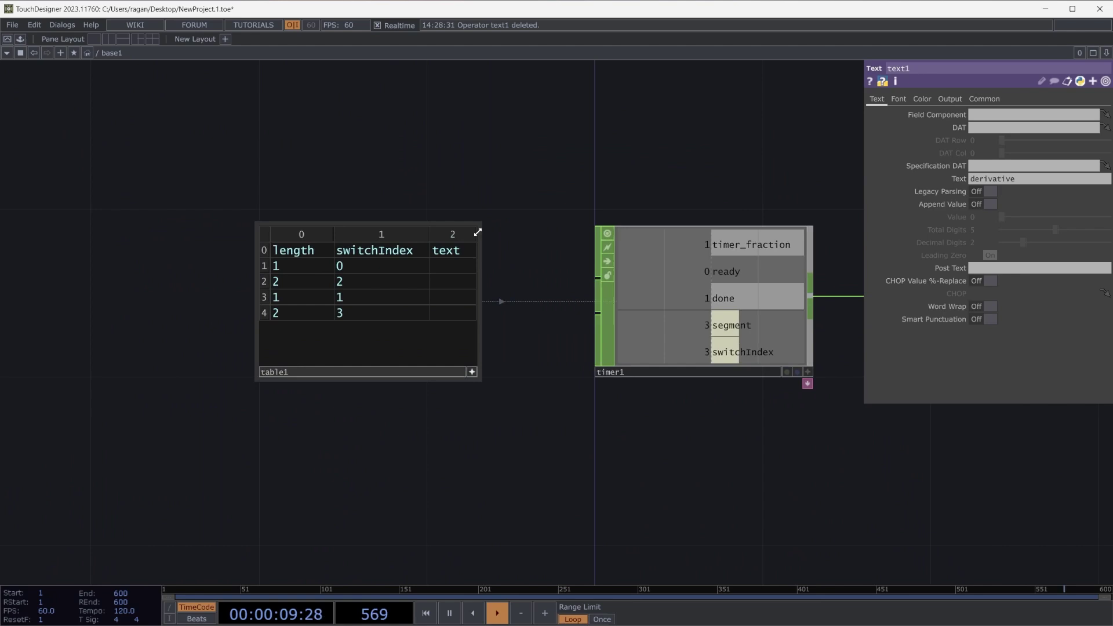
{"action": "left_click", "coordinate": [457, 267]}
{"action": "type", "text": "INOT"}
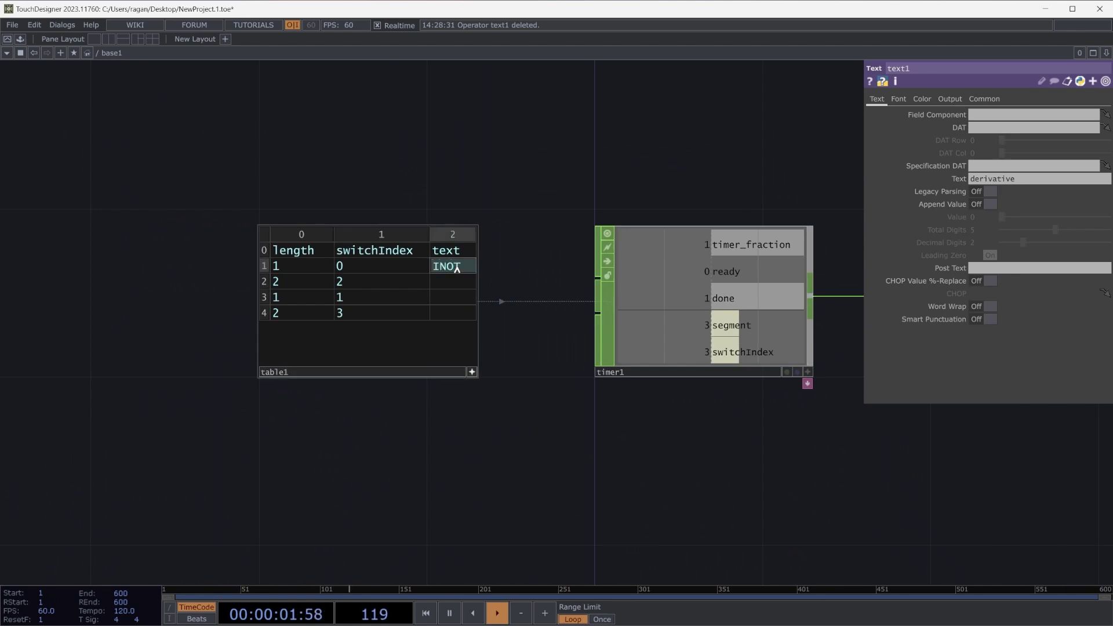
{"action": "key", "text": "BackSpace"}
{"action": "type", "text": "RO"}
{"action": "left_click", "coordinate": [458, 282]}
{"action": "type", "text": "SLID"}
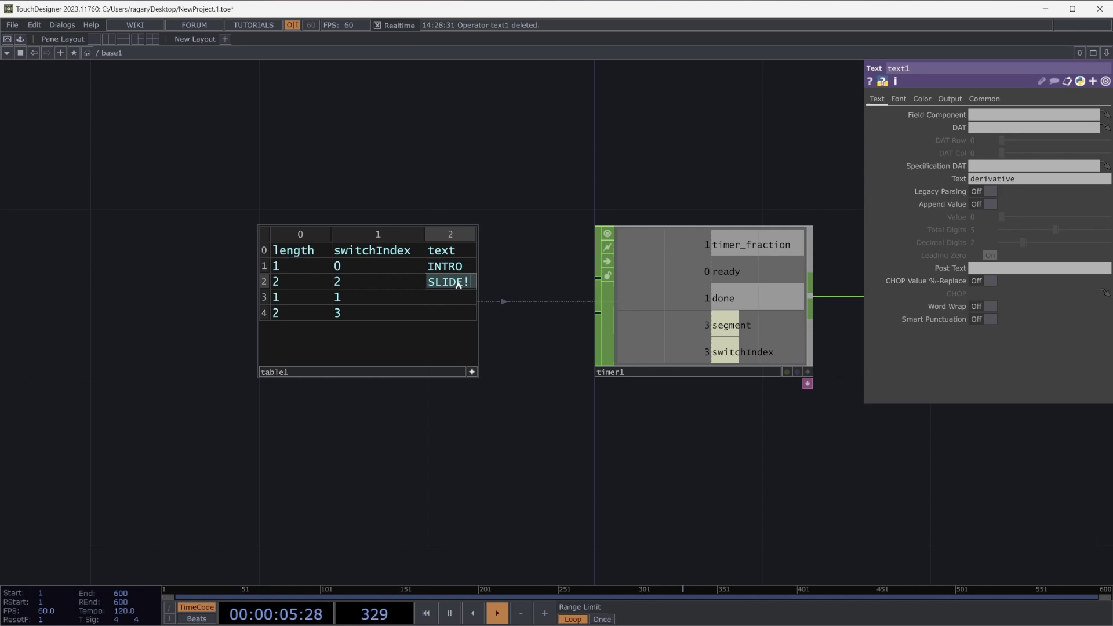
{"action": "type", "text": "E1"}
- Enter "SLIDE2" for the third segment and "OUTRO" for the fourth in the Table DAT's text column
{"action": "left_click", "coordinate": [445, 297]}
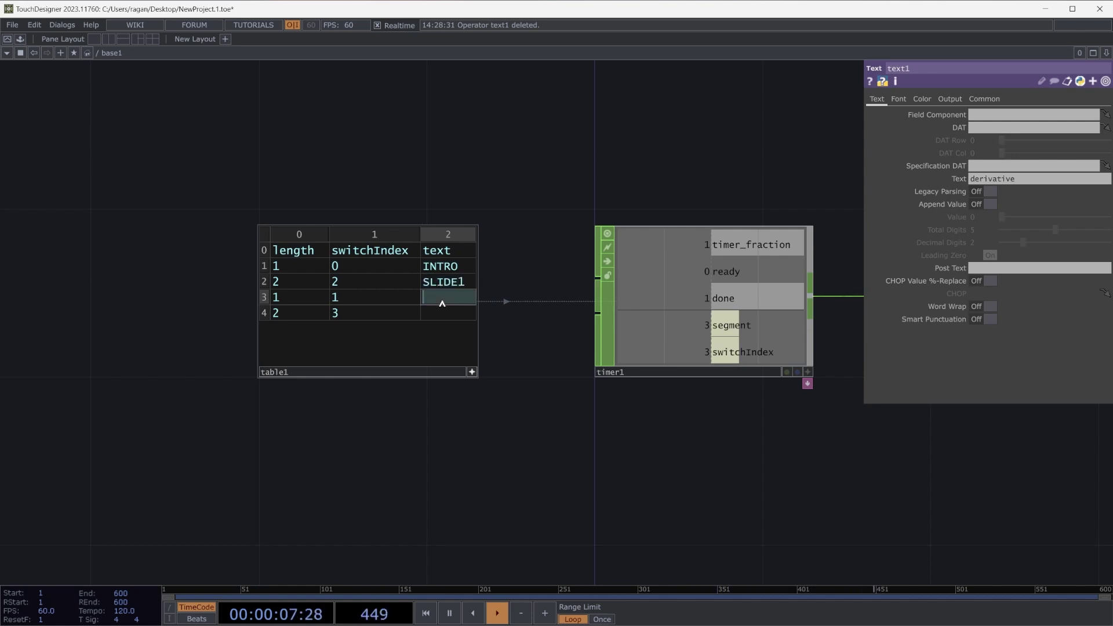
{"action": "type", "text": "SLIDE2"}
{"action": "left_click", "coordinate": [460, 314]}
{"action": "type", "text": "OUTRO"}
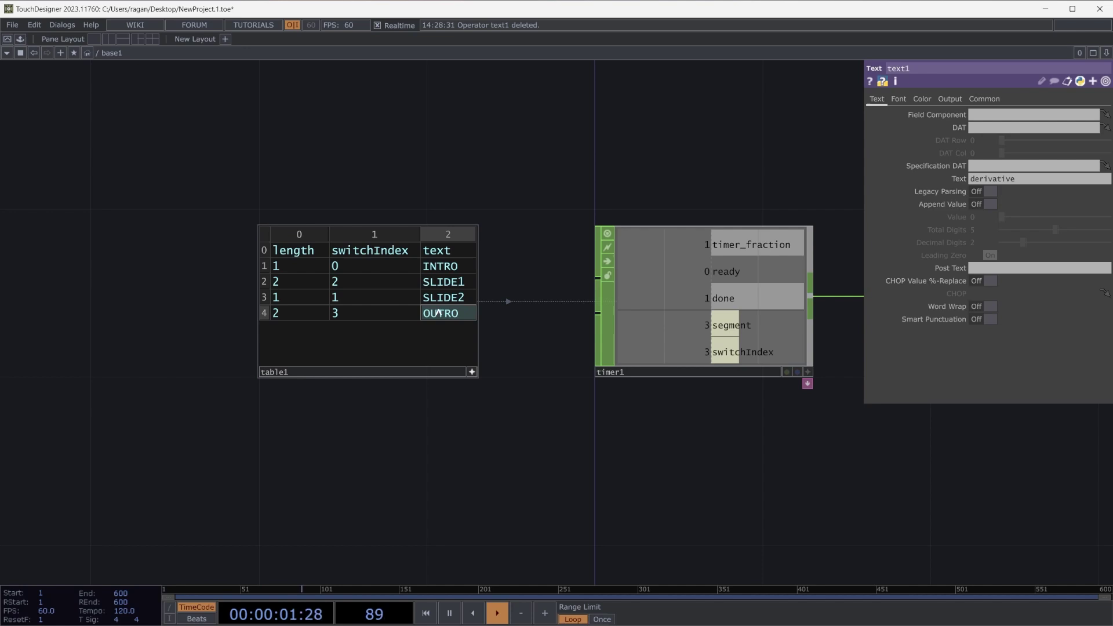
{"action": "key", "text": "Return"}
- Set the Timer CHOP's Columns to Info DAT parameter to "text", copied from the table heading, and initialize the timer
{"action": "left_click_drag", "start_coordinate": [562, 193], "coordinate": [543, 251]}
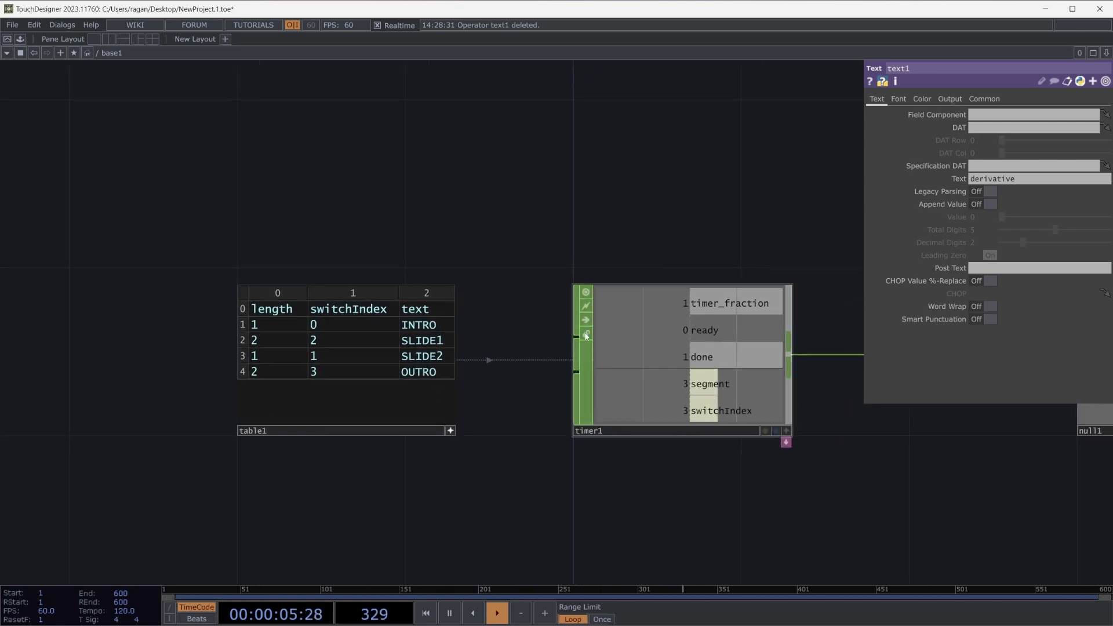
{"action": "left_click", "coordinate": [719, 301]}
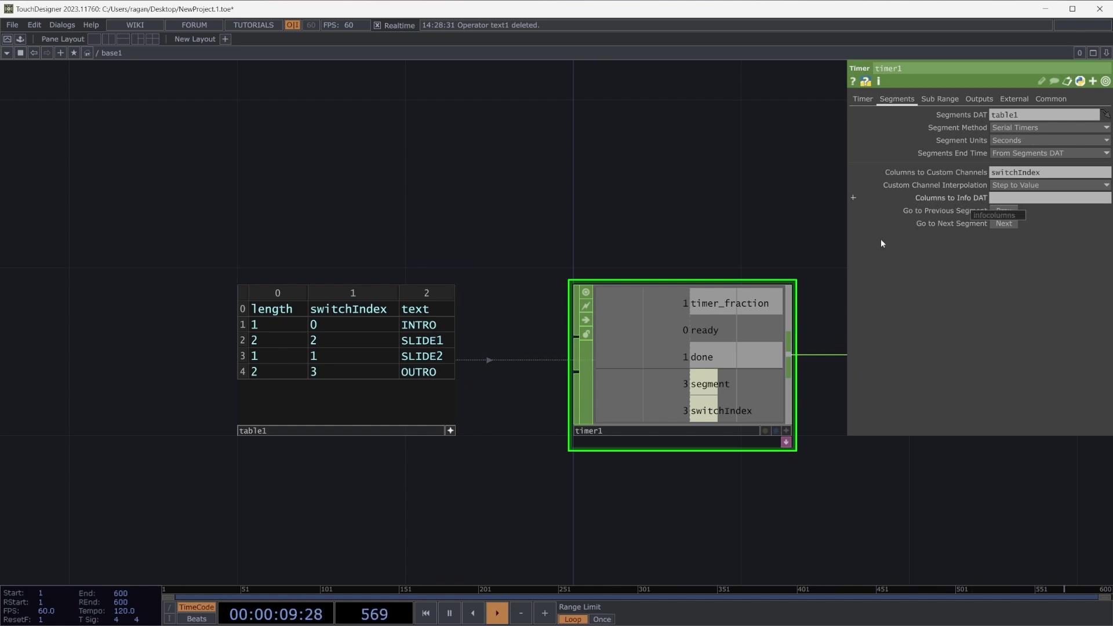
{"action": "left_click", "coordinate": [452, 431]}
{"action": "left_click", "coordinate": [425, 310]}
{"action": "key", "text": "ctrl+c"}
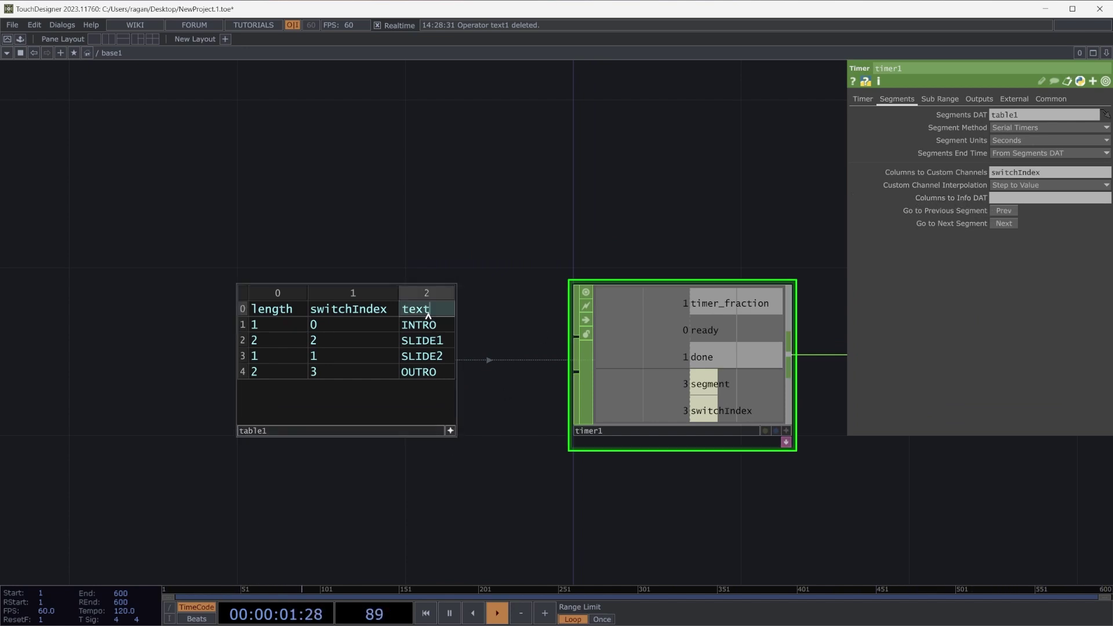
{"action": "left_click", "coordinate": [1027, 199]}
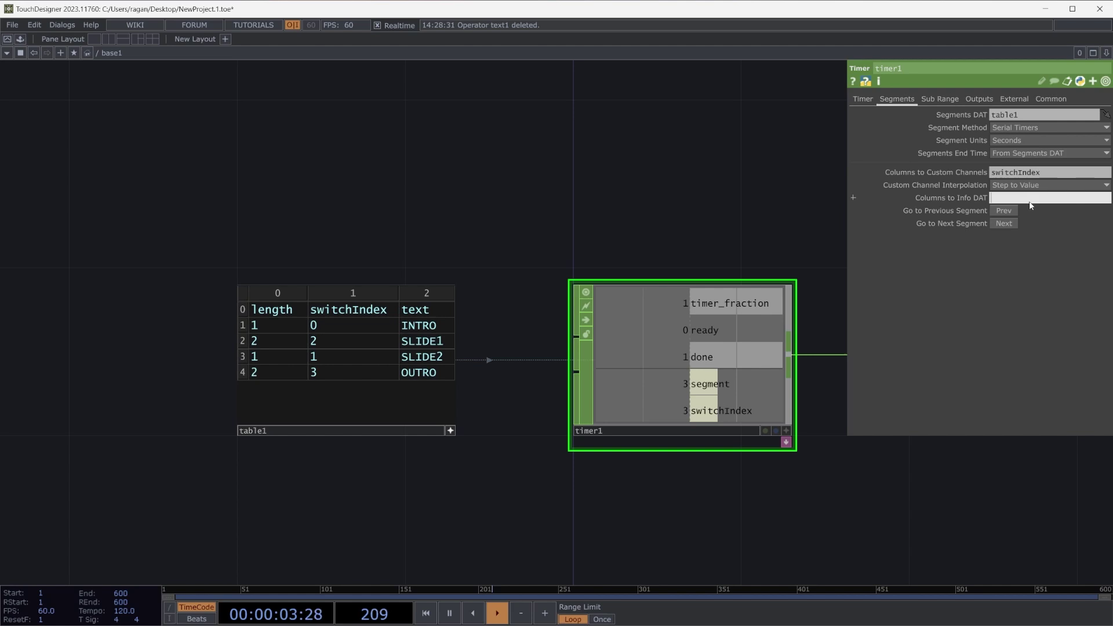
{"action": "key", "text": "ctrl+v"}
{"action": "key", "text": "Return"}
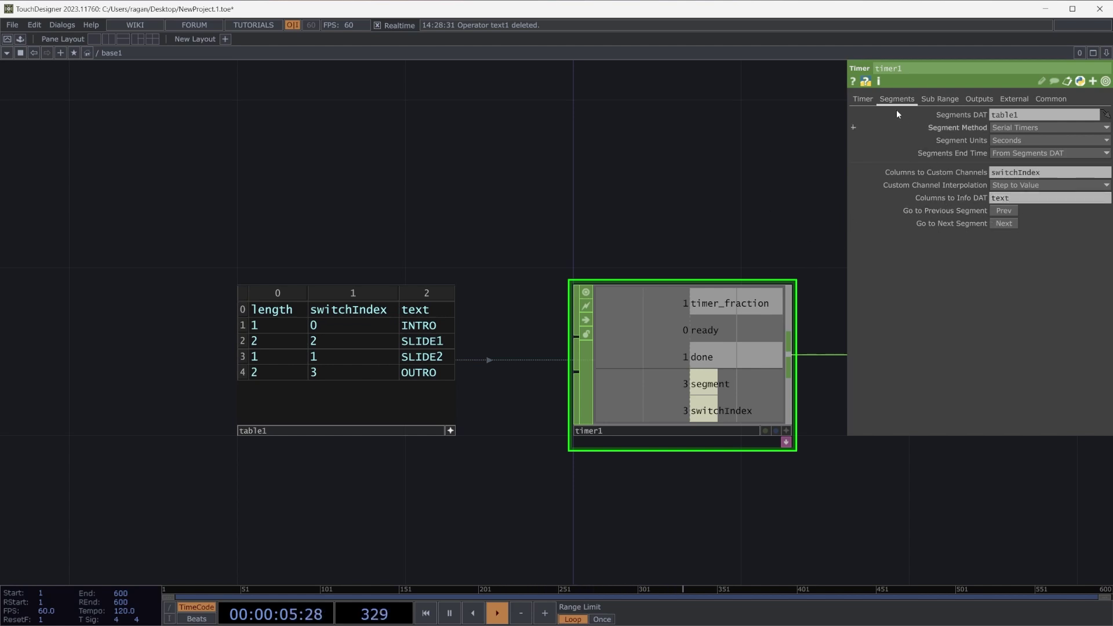
{"action": "left_click", "coordinate": [862, 99]}
{"action": "left_click", "coordinate": [1004, 161]}
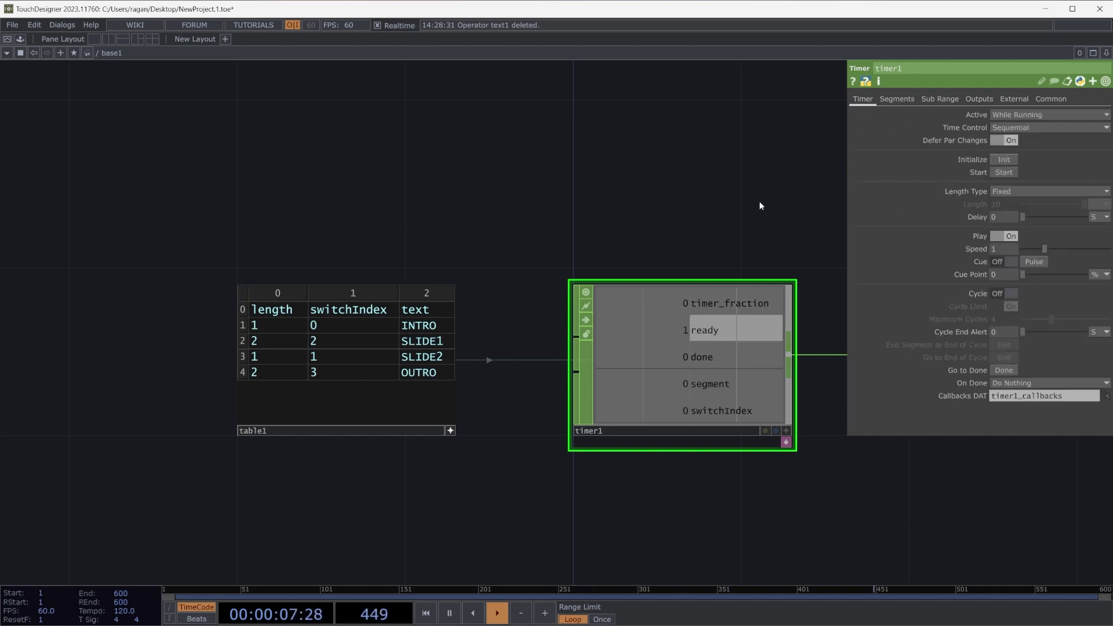
- Add an Info DAT directly above the Timer CHOP and set timer1 as its operator
{"action": "left_click_drag", "start_coordinate": [759, 179], "coordinate": [697, 250]}
{"action": "key", "text": "Tab"}
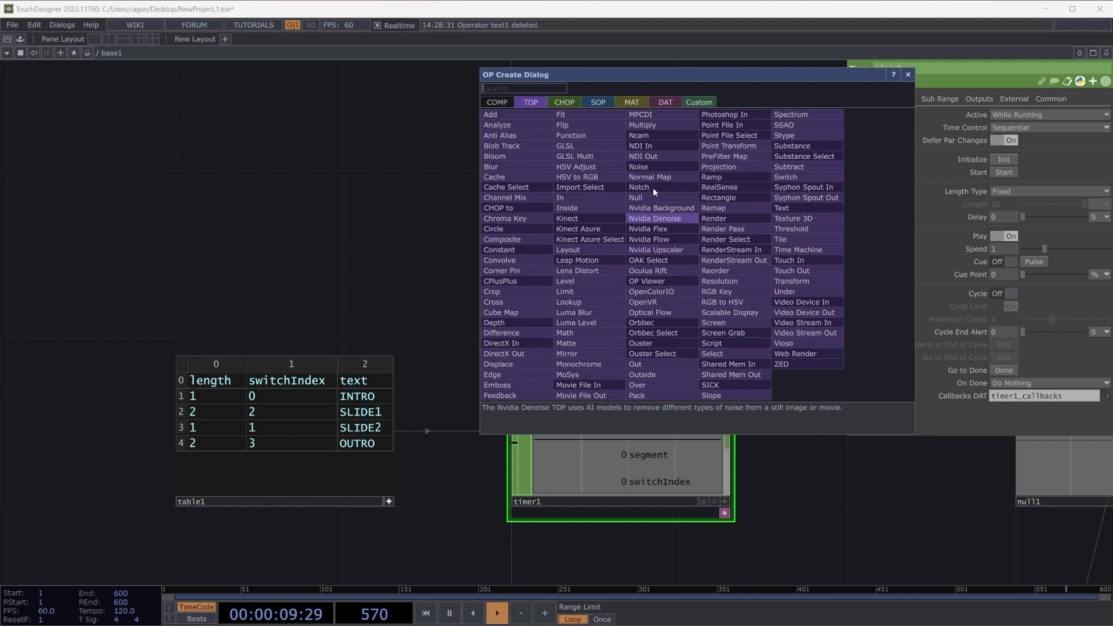
{"action": "left_click", "coordinate": [667, 104]}
{"action": "type", "text": "int"}
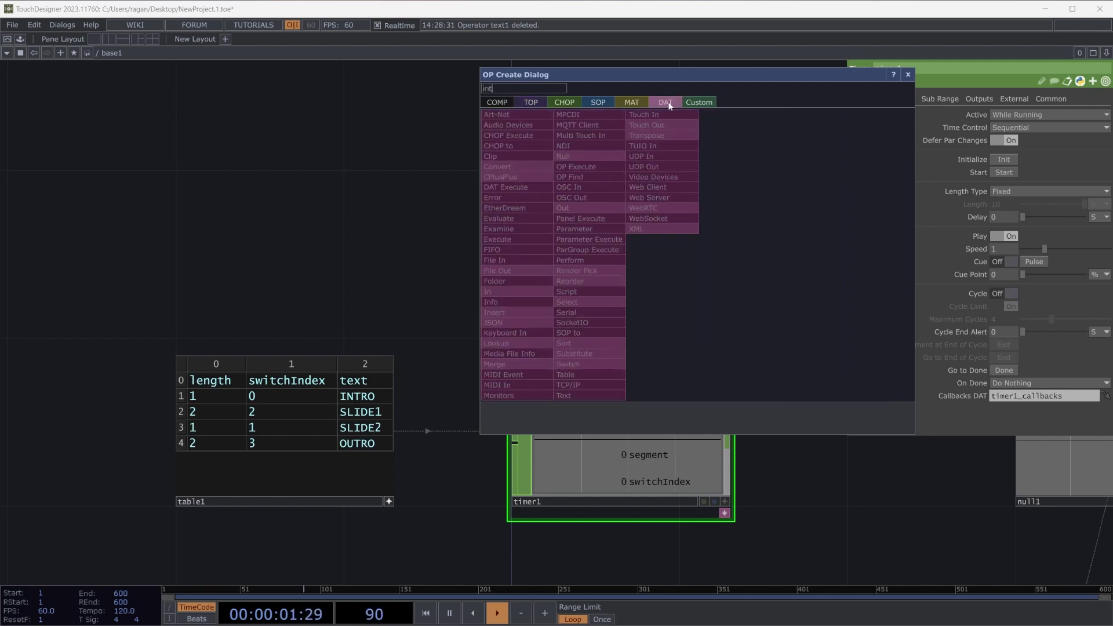
{"action": "left_click", "coordinate": [516, 302]}
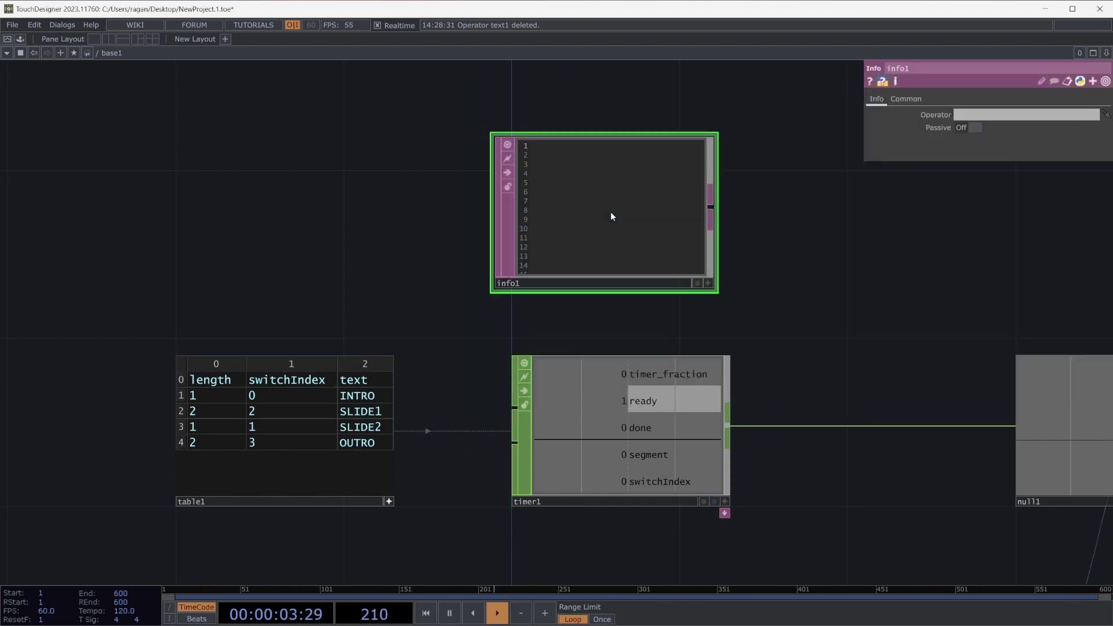
{"action": "left_click", "coordinate": [623, 273]}
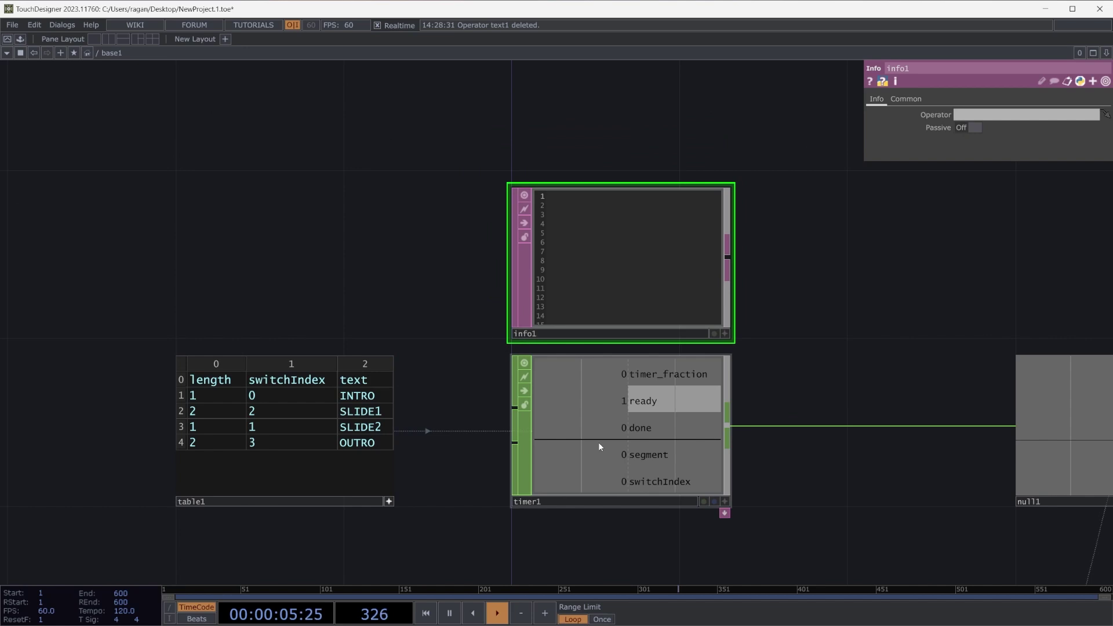
{"action": "left_click_drag", "start_coordinate": [596, 394], "coordinate": [591, 209]}
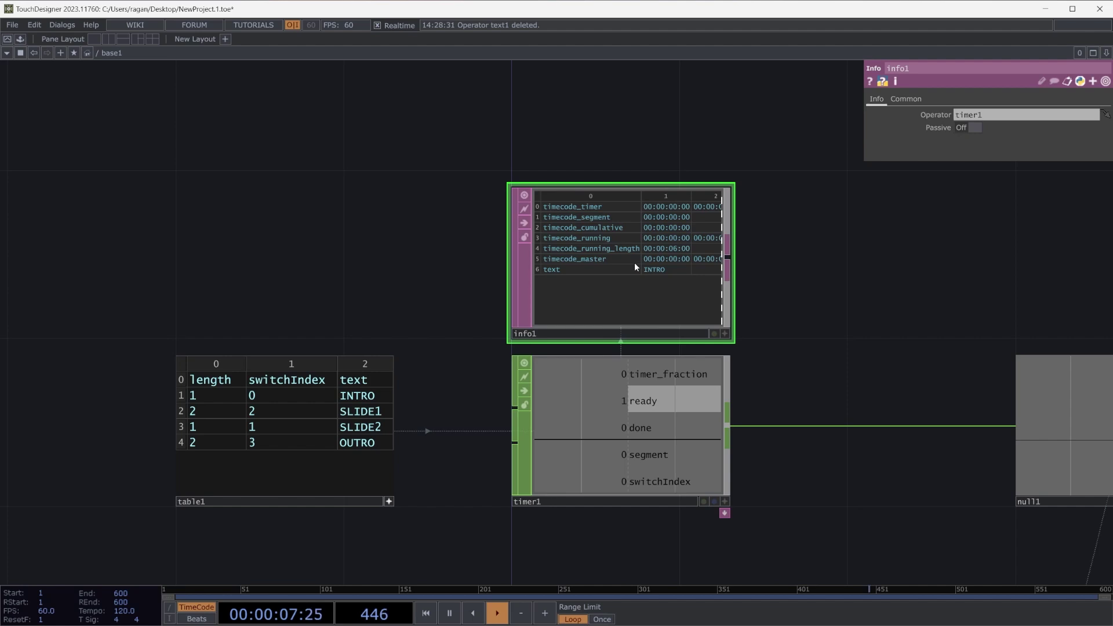
- Assign the Info DAT info1 as the Text TOP's DAT source
{"action": "left_click_drag", "start_coordinate": [740, 268], "coordinate": [656, 198]}
{"action": "scroll", "coordinate": [657, 198], "scroll_direction": "down", "scroll_amount": 3}
{"action": "scroll", "coordinate": [749, 342], "scroll_direction": "down", "scroll_amount": 4}
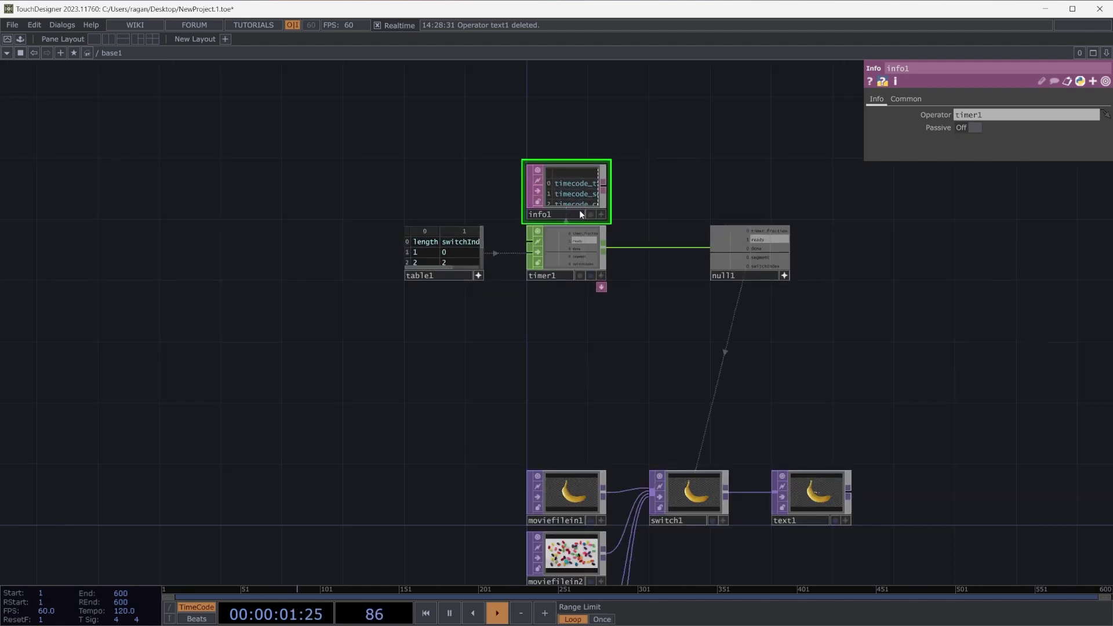
{"action": "left_click", "coordinate": [826, 505]}
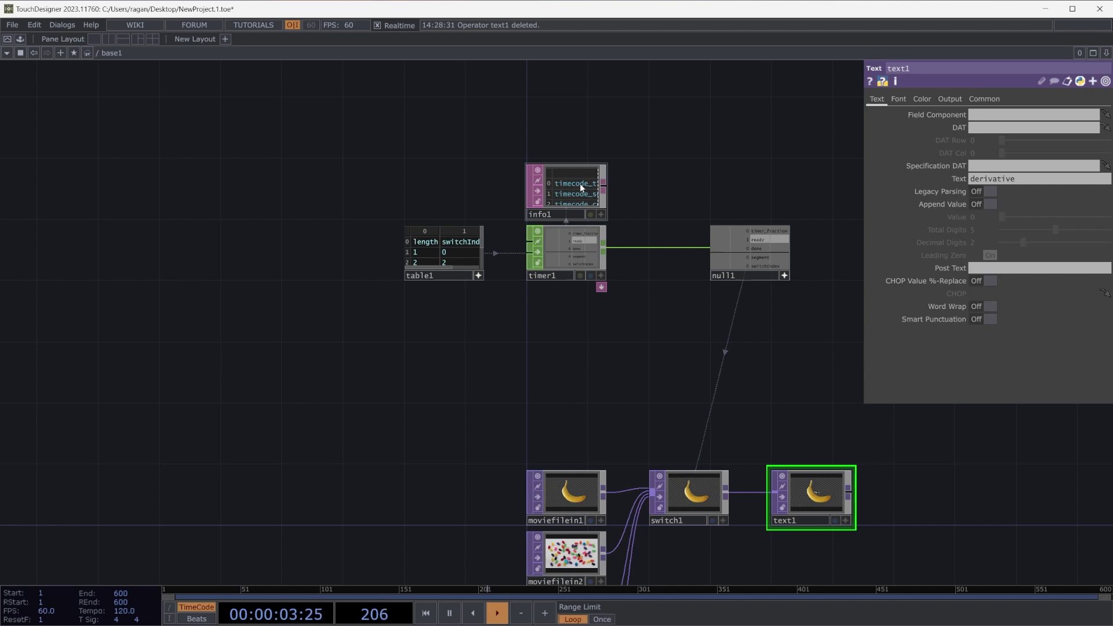
{"action": "left_click_drag", "start_coordinate": [623, 185], "coordinate": [1002, 130]}
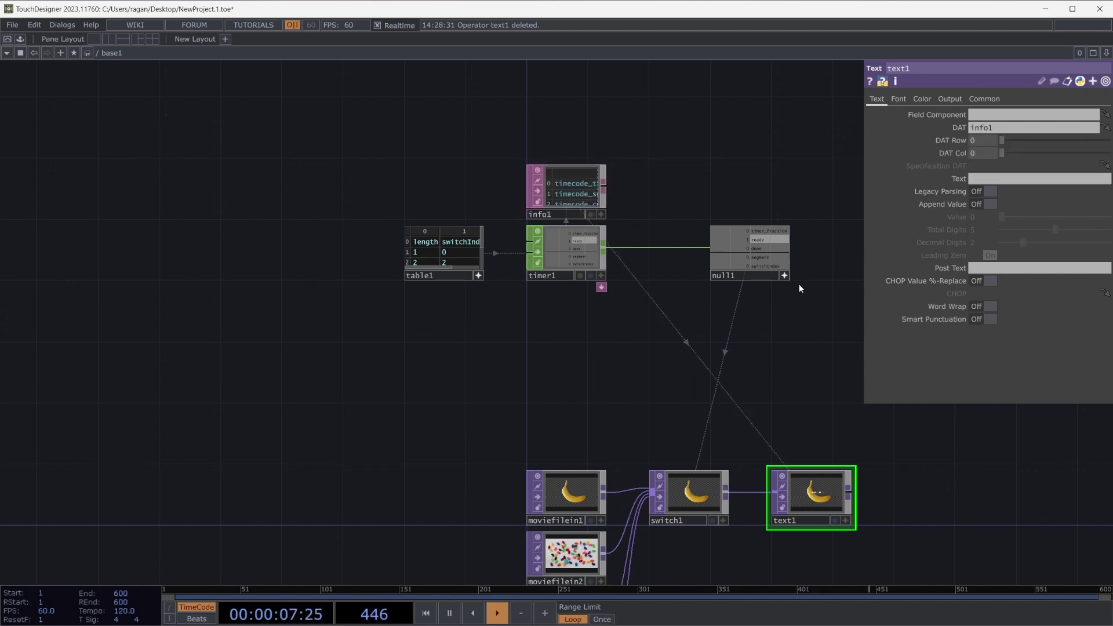
- Set the Text TOP's DAT Row to 6 and DAT Col to 1
{"action": "scroll", "coordinate": [564, 173], "scroll_direction": "up", "scroll_amount": 3}
{"action": "scroll", "coordinate": [563, 173], "scroll_direction": "up", "scroll_amount": 3}
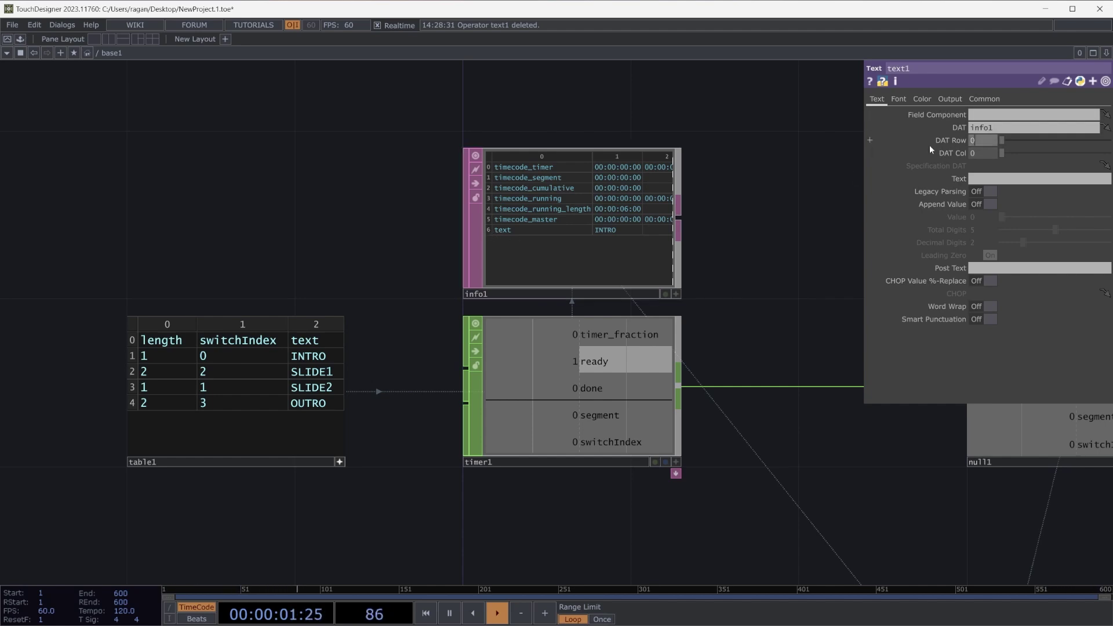
{"action": "type", "text": "6"}
{"action": "key", "text": "Return"}
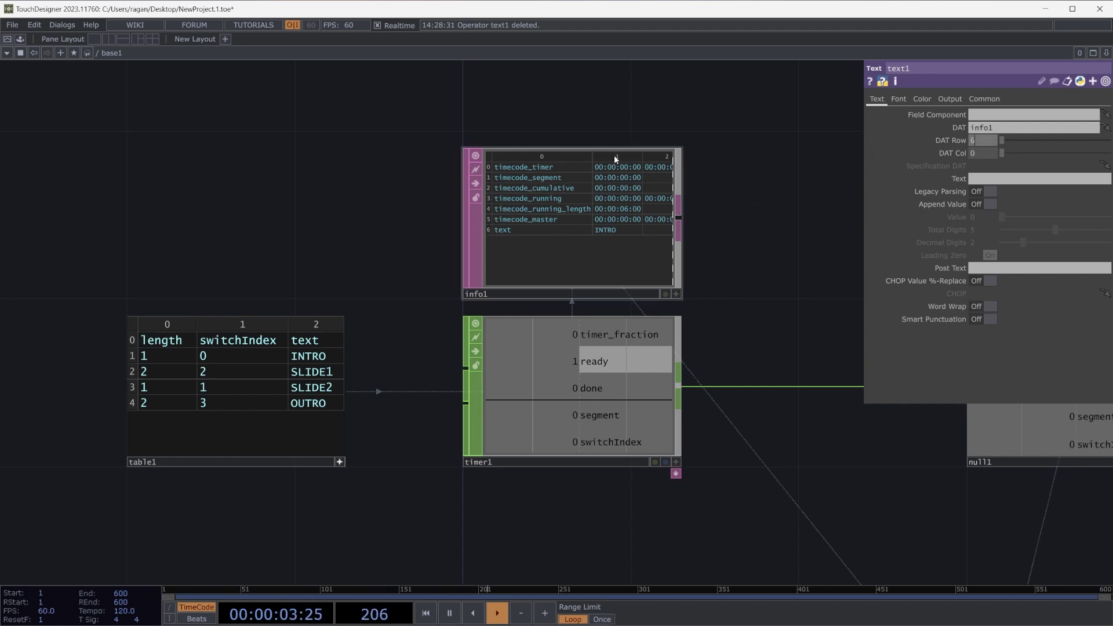
{"action": "left_click", "coordinate": [982, 153]}
{"action": "type", "text": "1"}
{"action": "key", "text": "Return"}
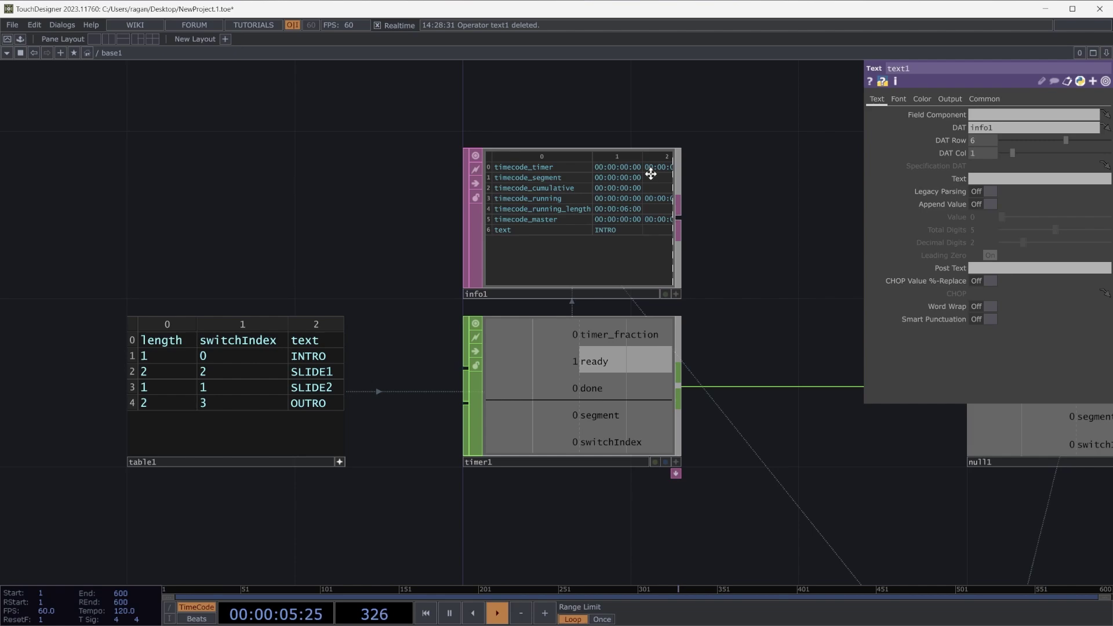
- Align the Text TOP's text horizontally to Left and vertically to Top
{"action": "scroll", "coordinate": [651, 174], "scroll_direction": "down", "scroll_amount": 3}
{"action": "left_click_drag", "start_coordinate": [791, 419], "coordinate": [706, 367]}
{"action": "left_click_drag", "start_coordinate": [767, 443], "coordinate": [669, 279]}
{"action": "scroll", "coordinate": [778, 425], "scroll_direction": "up", "scroll_amount": 5}
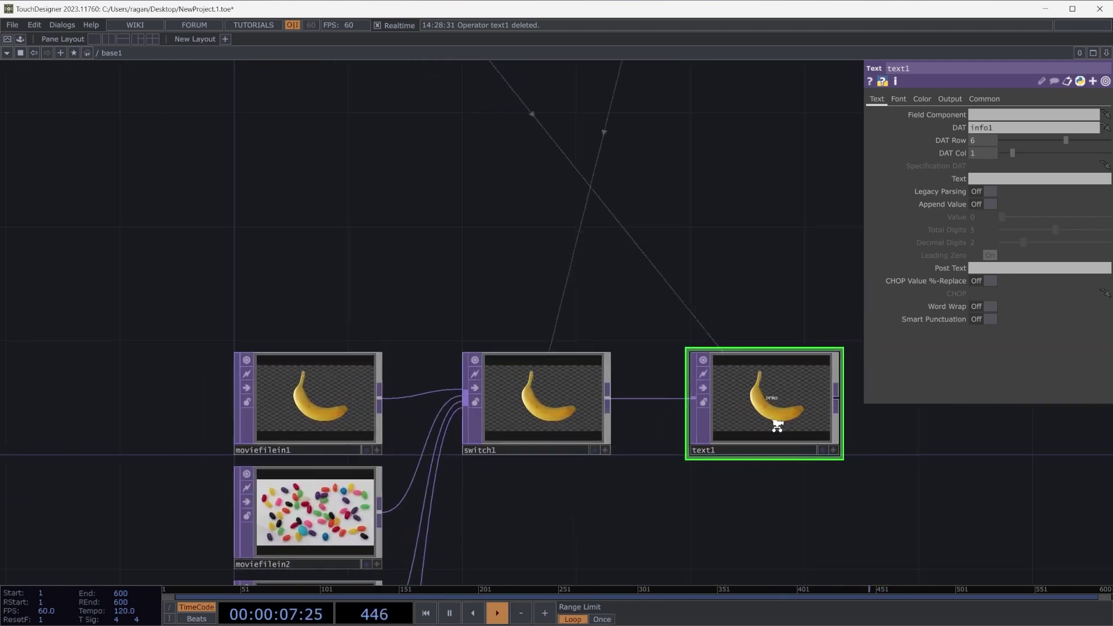
{"action": "left_click_drag", "start_coordinate": [671, 208], "coordinate": [567, 193]}
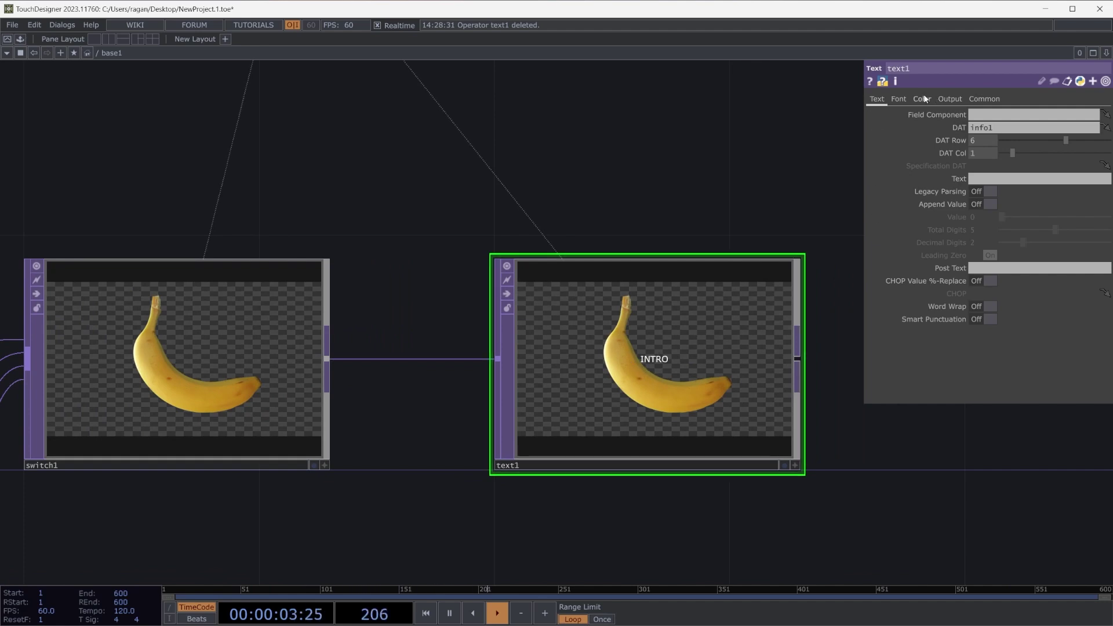
{"action": "left_click", "coordinate": [897, 100]}
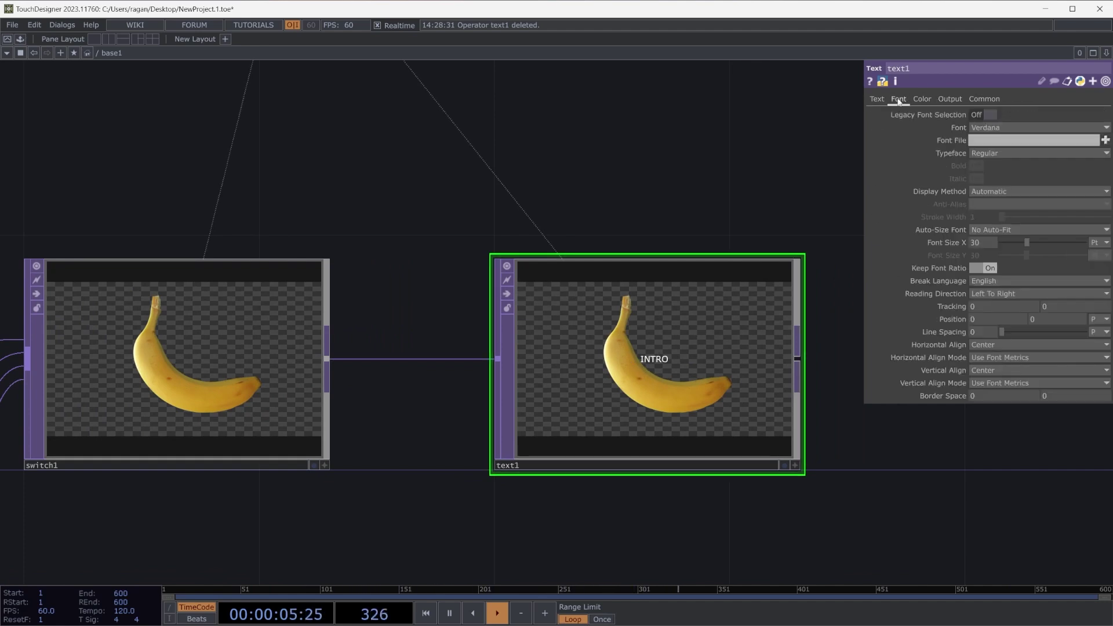
{"action": "left_click", "coordinate": [990, 343]}
{"action": "left_click", "coordinate": [993, 359]}
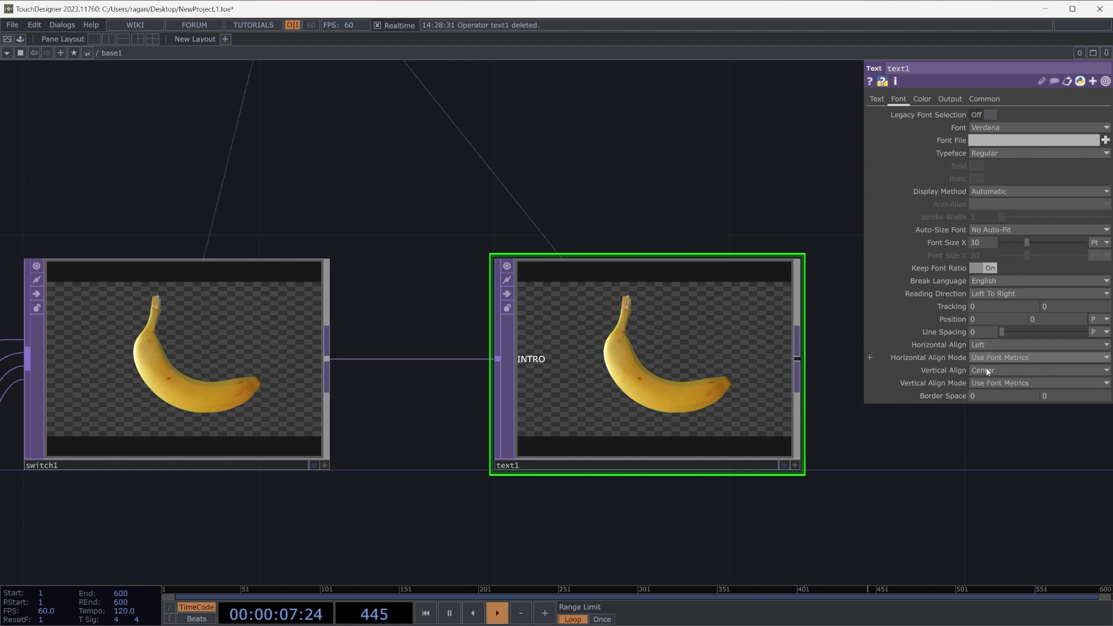
{"action": "left_click", "coordinate": [986, 369]}
{"action": "left_click", "coordinate": [988, 383]}
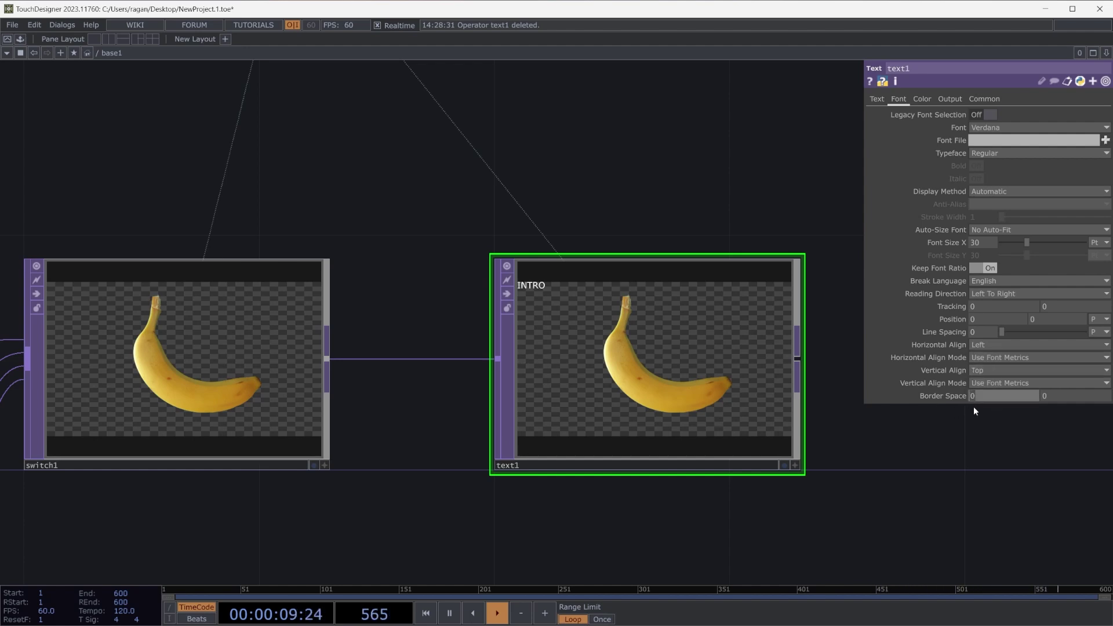
- Set the Text TOP's border space to 20 and 20 and its font size to 40
{"action": "type", "text": "20"}
{"action": "left_click", "coordinate": [1083, 397]}
{"action": "type", "text": "20"}
{"action": "key", "text": "Return"}
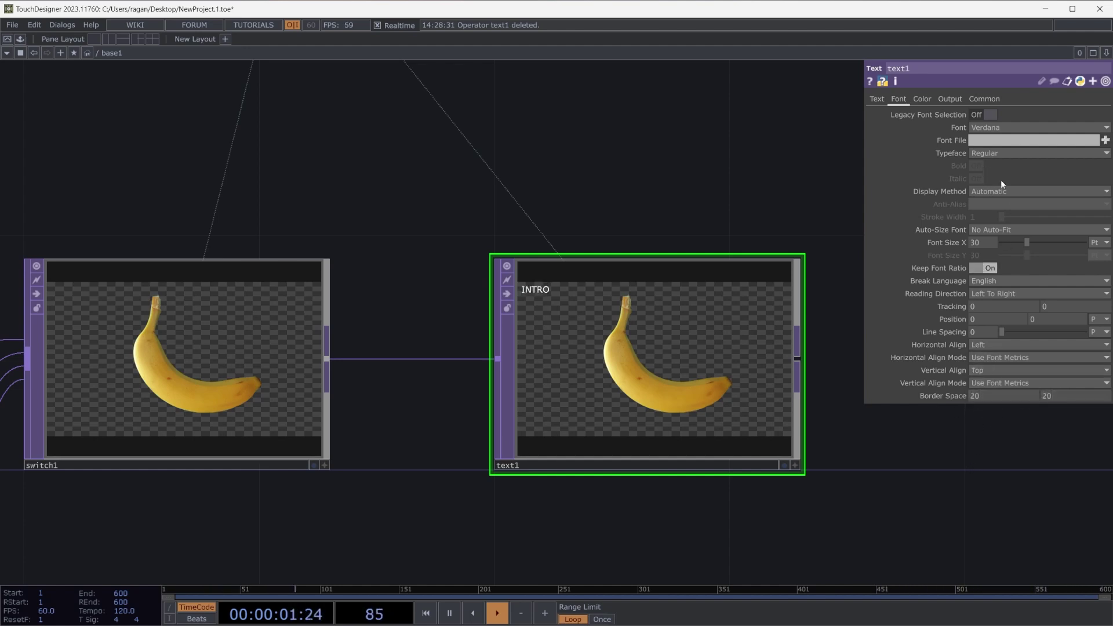
{"action": "key", "text": "BackSpace"}
{"action": "type", "text": "40"}
{"action": "key", "text": "Return"}
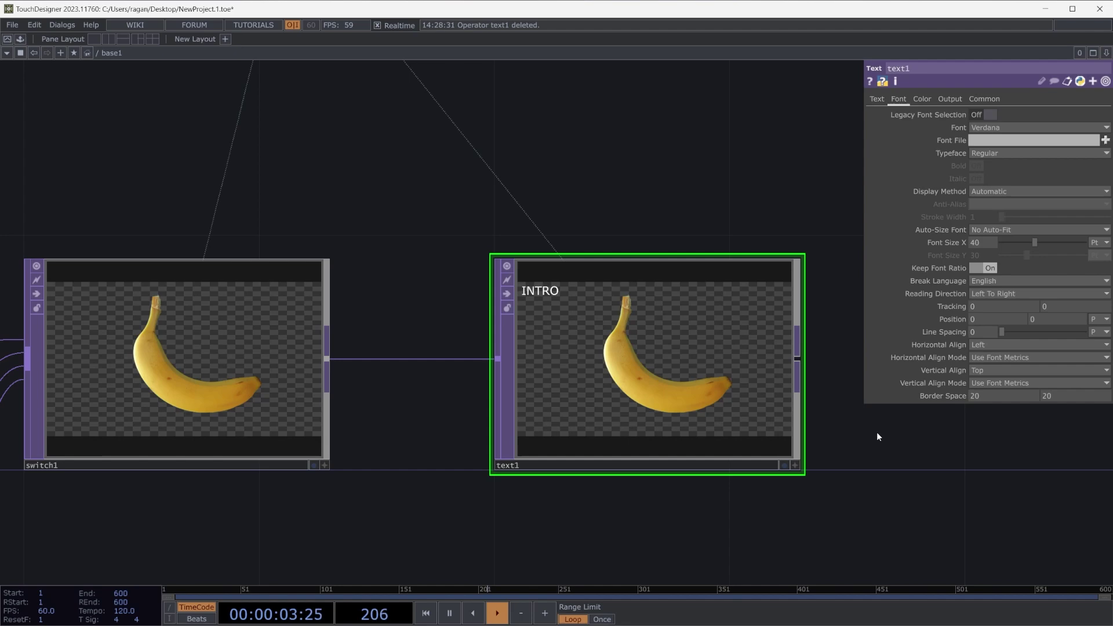
- Start the Timer CHOP and watch the Text TOP's image and text change with each segment
{"action": "scroll", "coordinate": [596, 258], "scroll_direction": "down", "scroll_amount": 5}
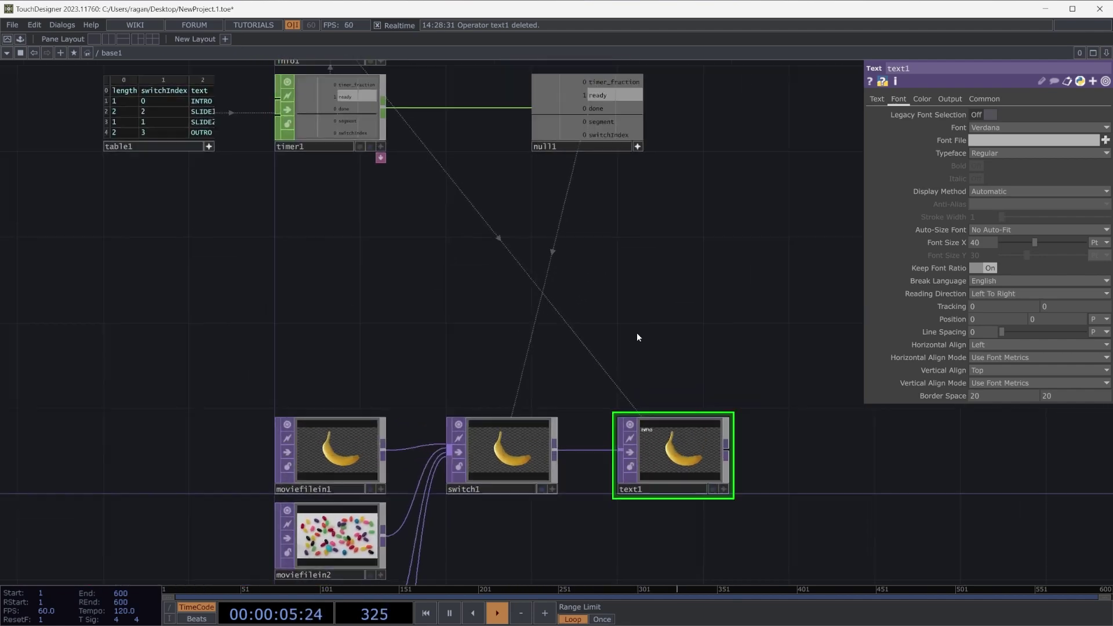
{"action": "left_click", "coordinate": [350, 158]}
{"action": "left_click_drag", "start_coordinate": [522, 353], "coordinate": [472, 318]}
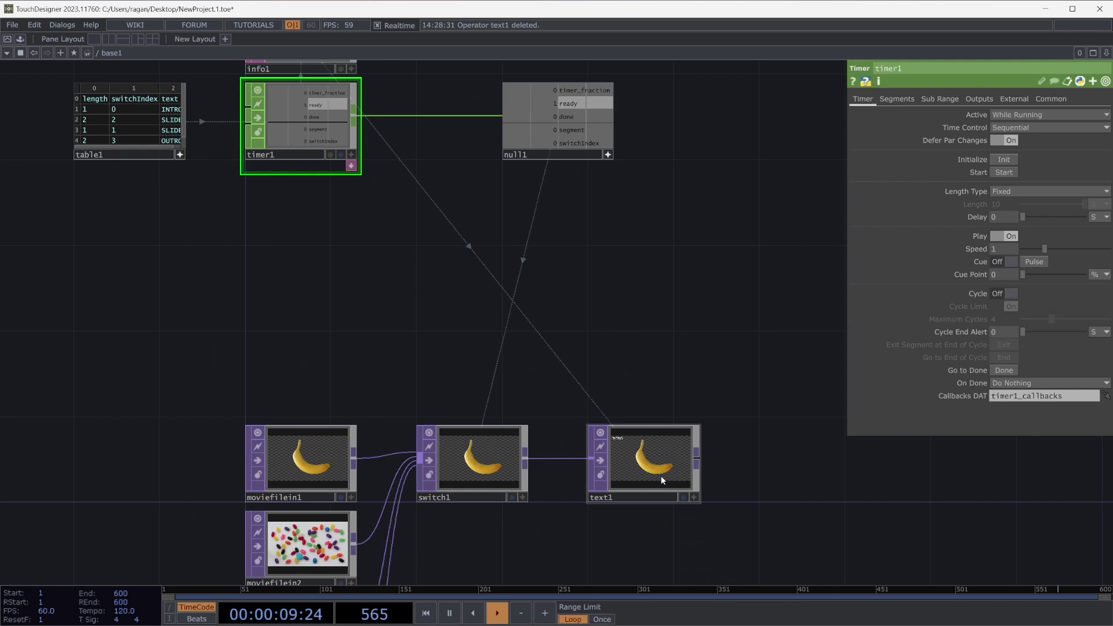
{"action": "scroll", "coordinate": [661, 480], "scroll_direction": "up", "scroll_amount": 2}
{"action": "scroll", "coordinate": [661, 481], "scroll_direction": "up", "scroll_amount": 5}
{"action": "left_click_drag", "start_coordinate": [834, 494], "coordinate": [812, 462]}
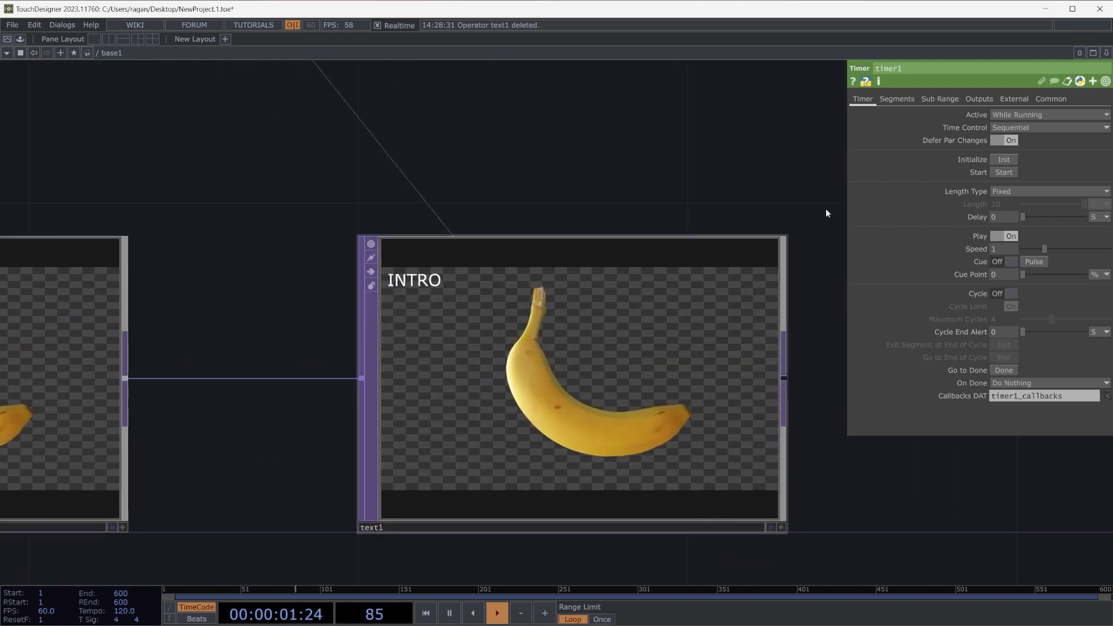
{"action": "left_click", "coordinate": [1007, 173]}
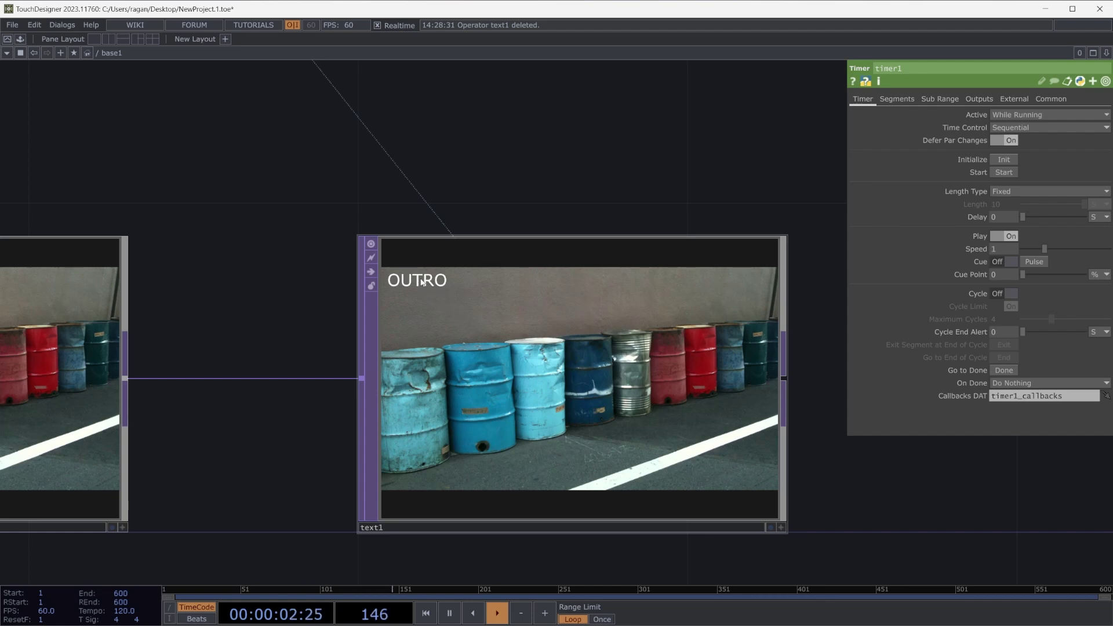
- Insert an empty row before the SLIDE2 row in the Table DAT
{"action": "scroll", "coordinate": [422, 281], "scroll_direction": "down", "scroll_amount": 5}
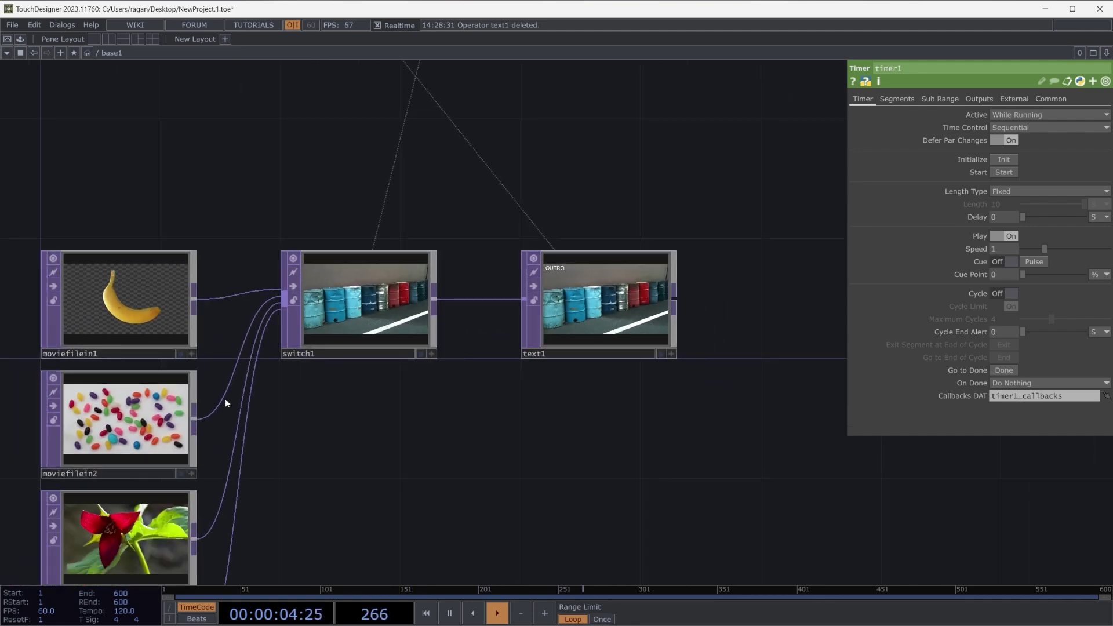
{"action": "scroll", "coordinate": [348, 427], "scroll_direction": "down", "scroll_amount": 4}
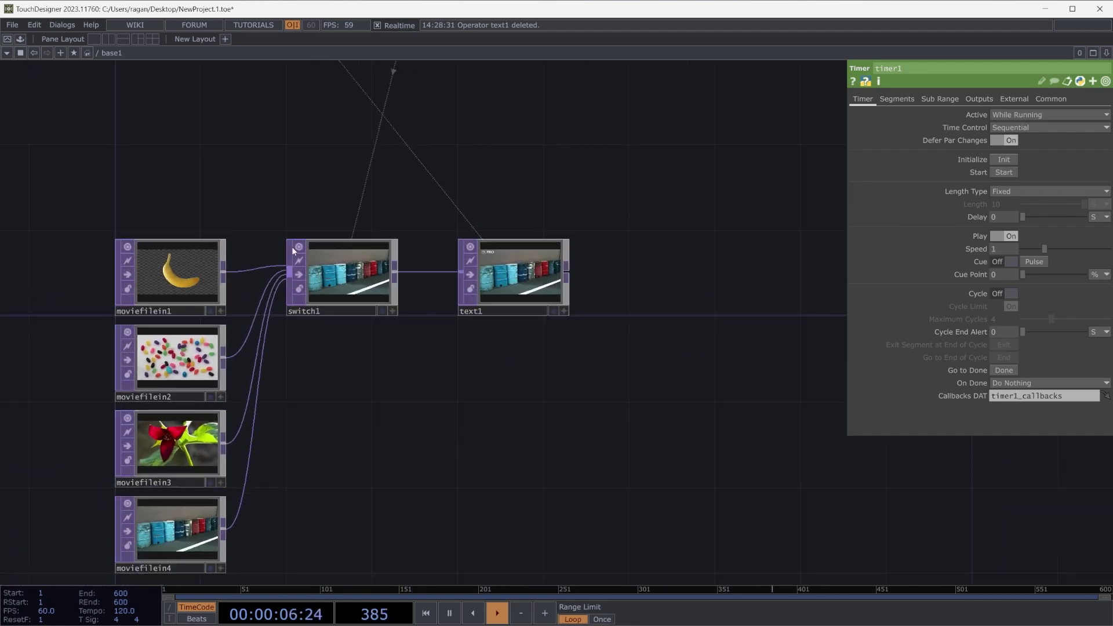
{"action": "left_click_drag", "start_coordinate": [467, 384], "coordinate": [568, 510]}
{"action": "left_click_drag", "start_coordinate": [400, 307], "coordinate": [359, 211]}
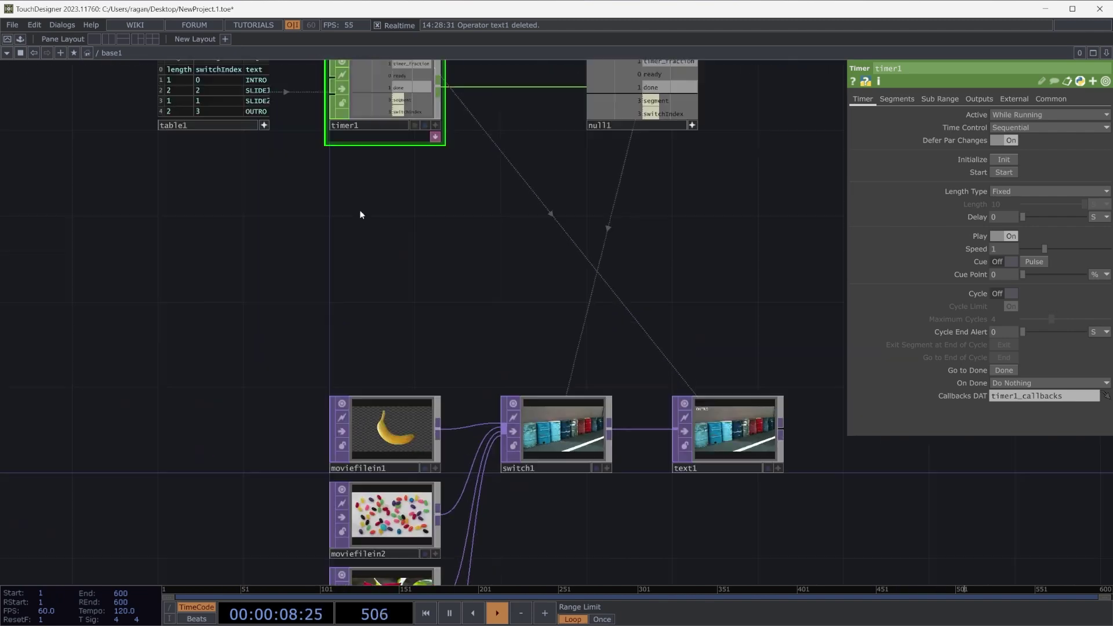
{"action": "left_click_drag", "start_coordinate": [342, 164], "coordinate": [489, 450]}
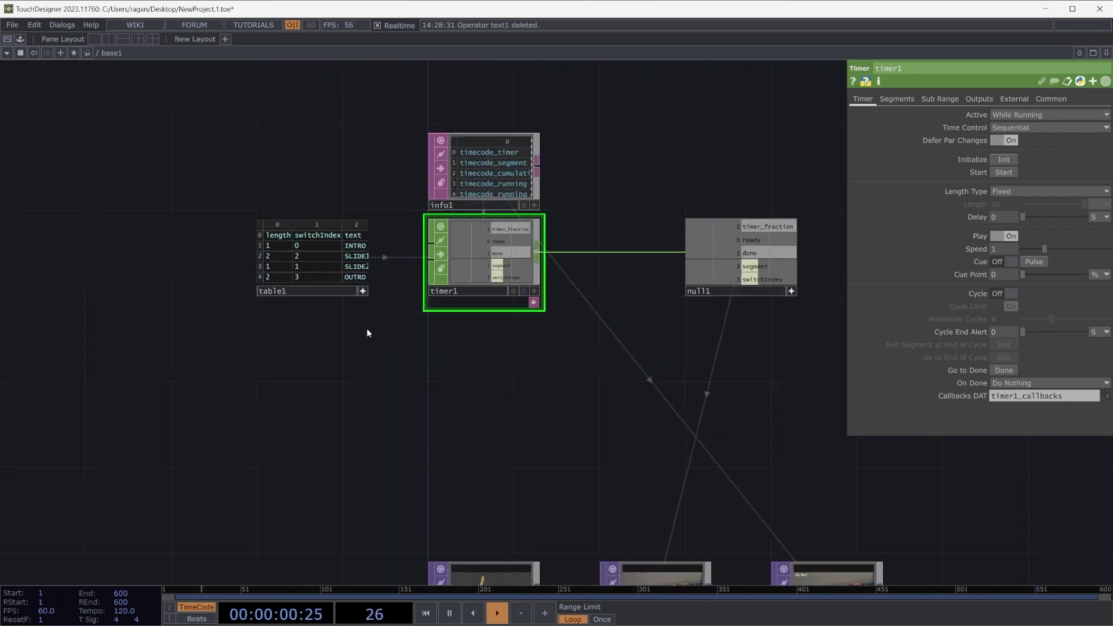
{"action": "scroll", "coordinate": [367, 327], "scroll_direction": "up", "scroll_amount": 4}
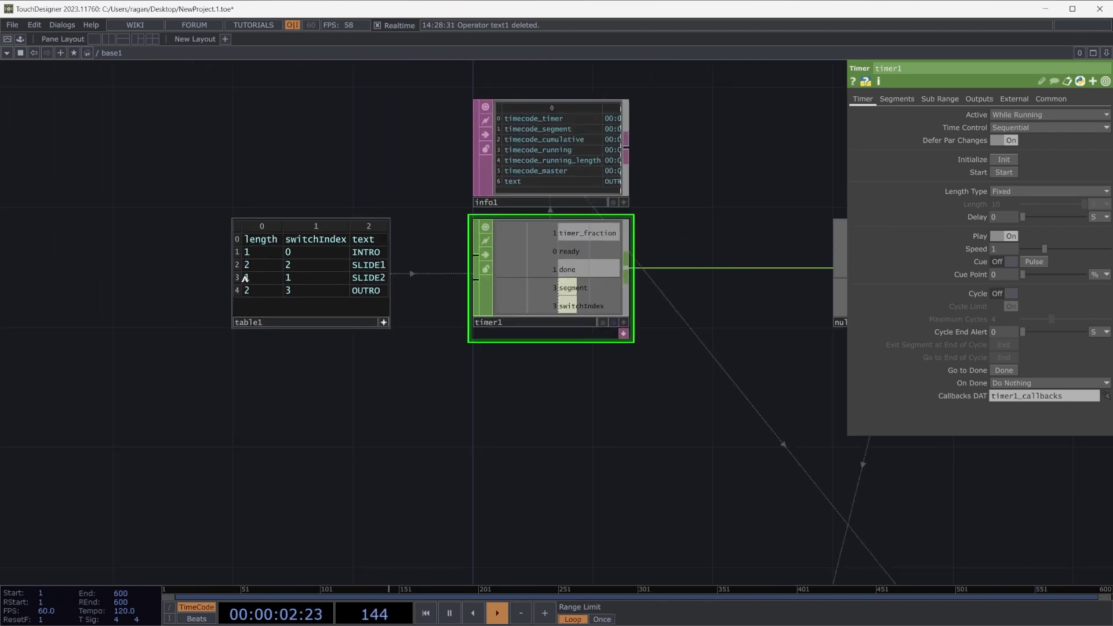
{"action": "scroll", "coordinate": [255, 268], "scroll_direction": "up", "scroll_amount": 2}
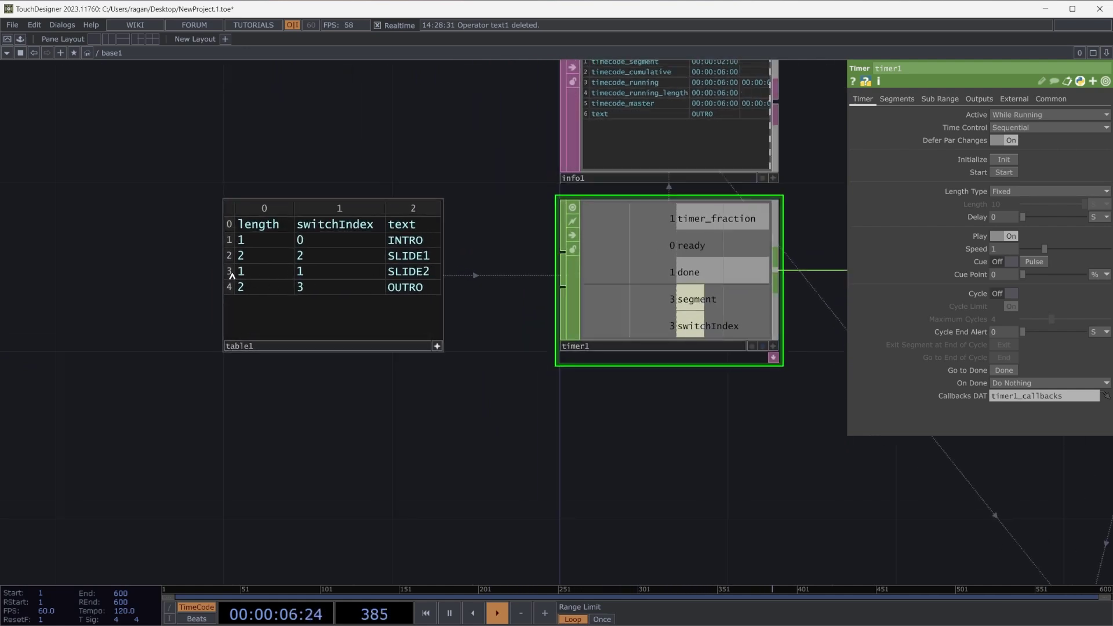
{"action": "right_click", "coordinate": [231, 275]}
{"action": "left_click", "coordinate": [266, 270]}
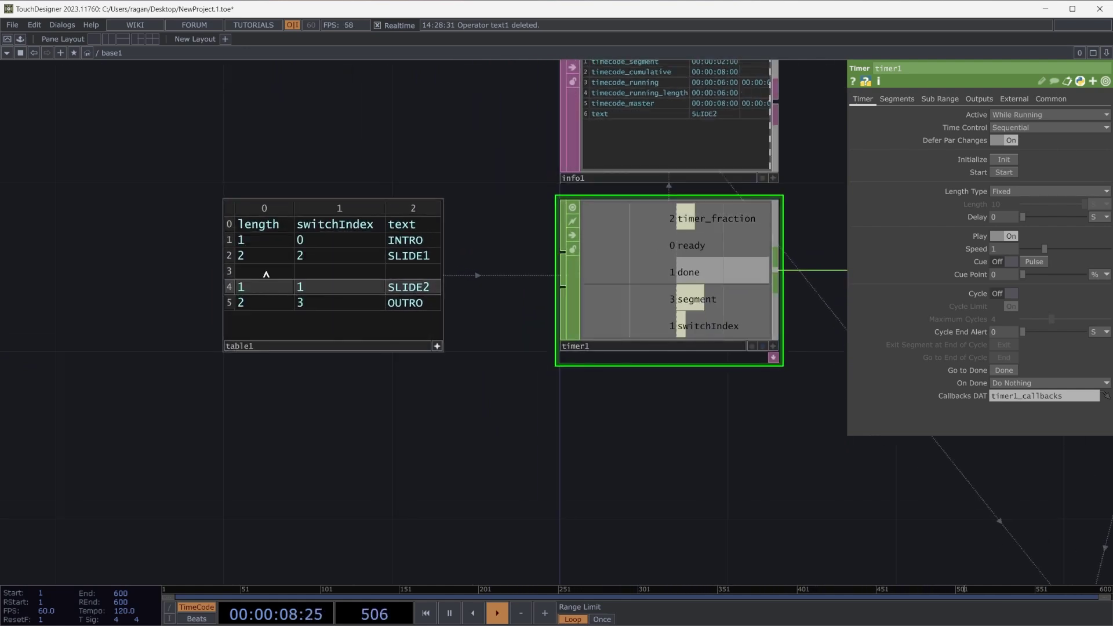
- Fill the Table DAT's empty row with length 2, switchIndex 0 and text SLIDE1.5
{"action": "left_click", "coordinate": [266, 272]}
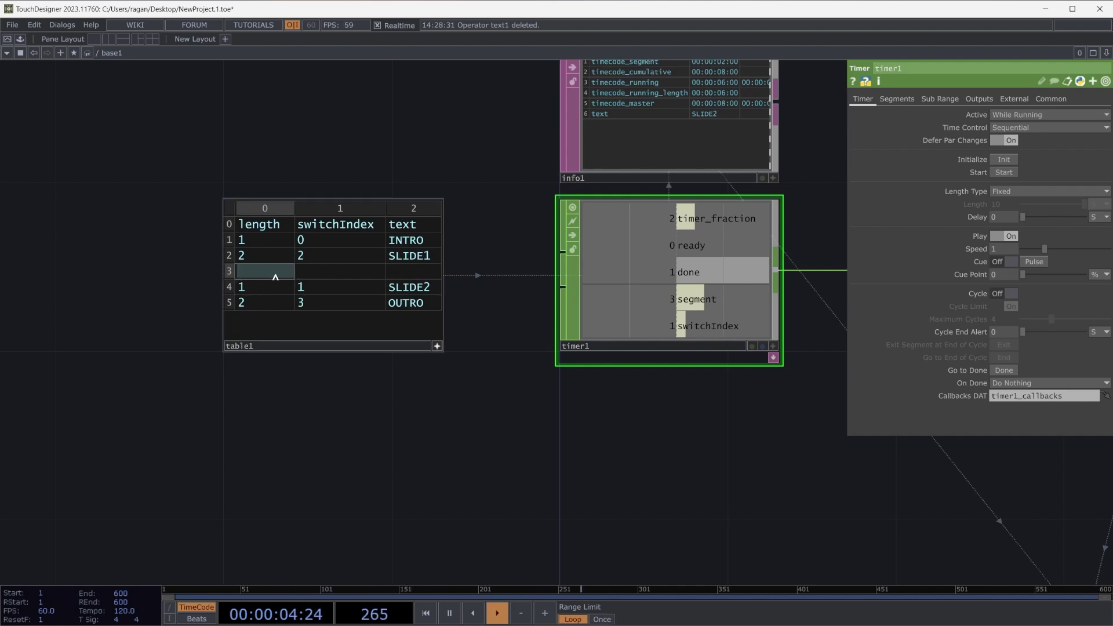
{"action": "type", "text": "2"}
{"action": "left_click", "coordinate": [335, 274]}
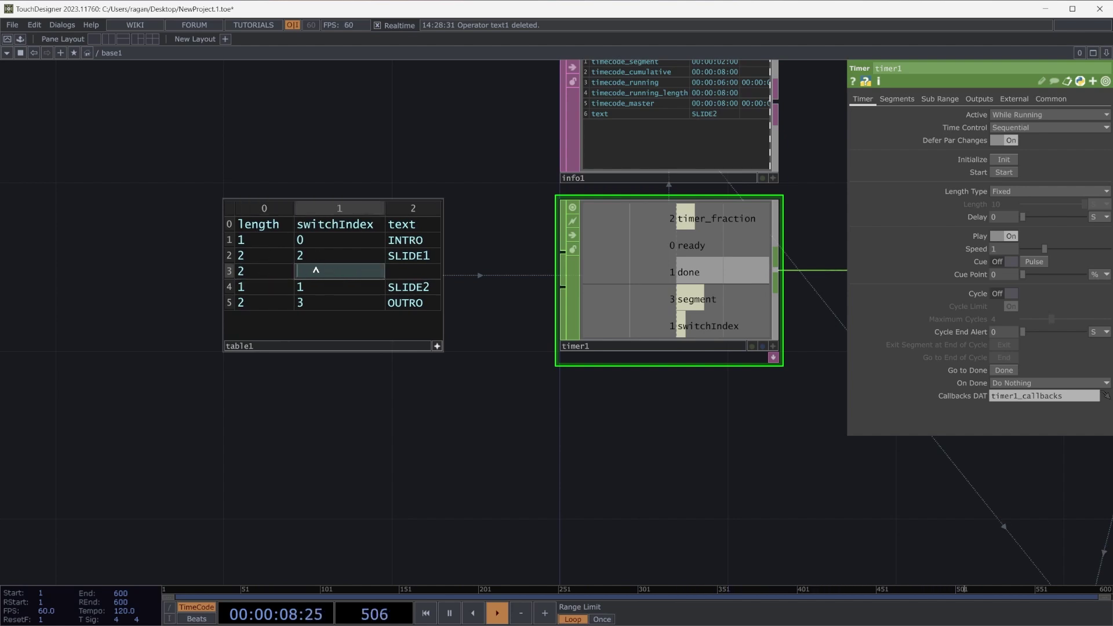
{"action": "type", "text": "0"}
{"action": "left_click", "coordinate": [414, 271]}
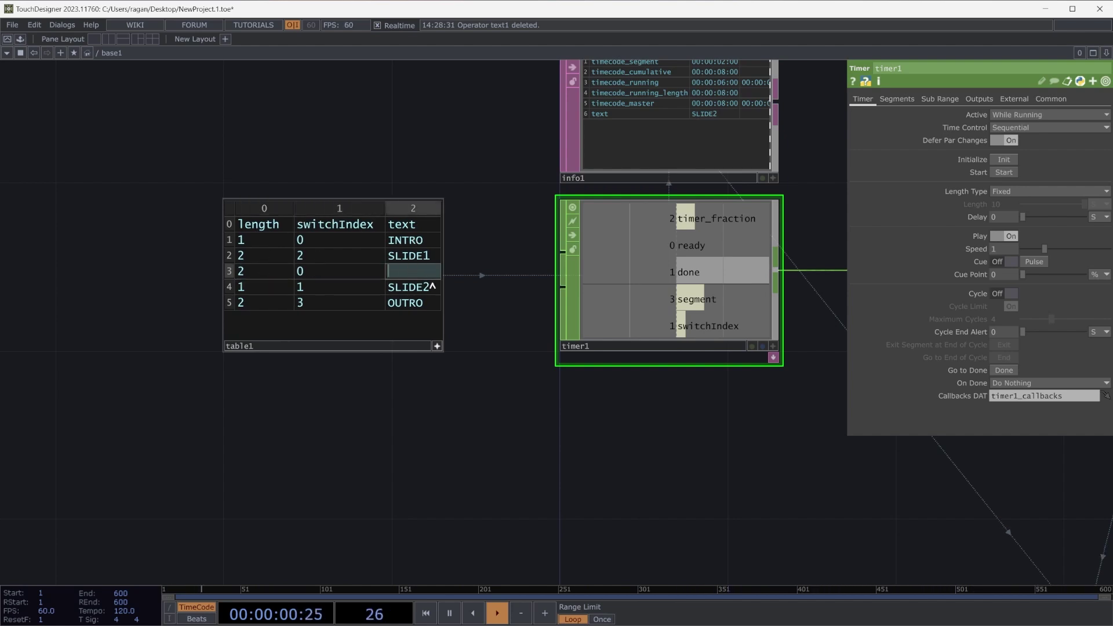
{"action": "type", "text": "SLIDE1.4"}
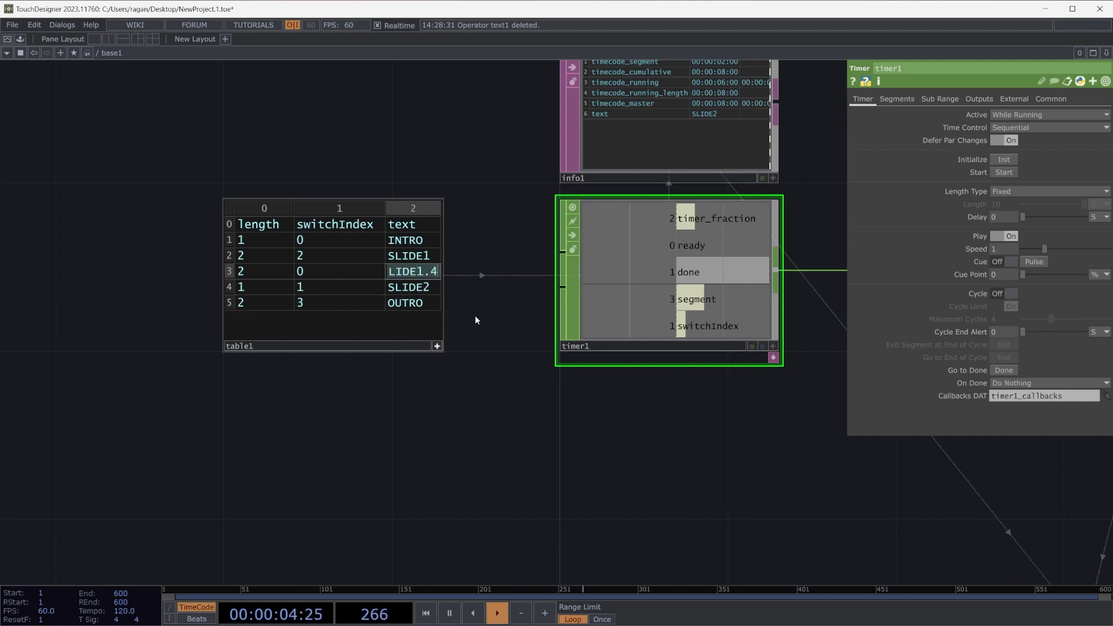
{"action": "type", "text": "5"}
{"action": "left_click", "coordinate": [534, 430]}
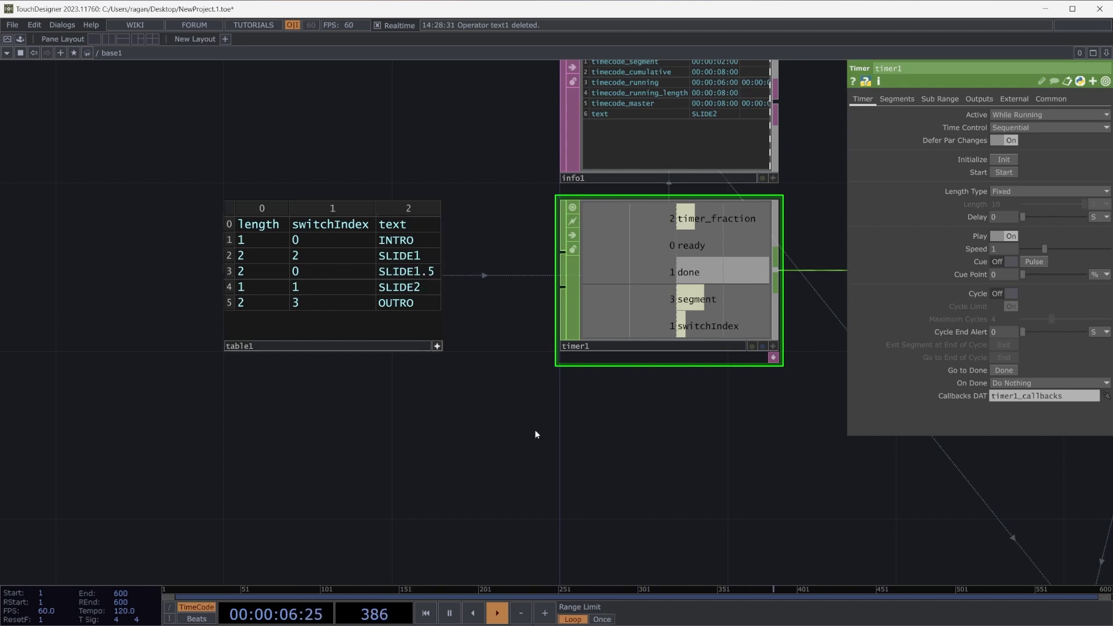
- Initialize and start the Timer CHOP, watching the Text TOP play through the segments including the added one
{"action": "left_click_drag", "start_coordinate": [476, 358], "coordinate": [357, 264]}
{"action": "middle_click_drag", "start_coordinate": [356, 264], "coordinate": [468, 430]}
{"action": "left_click_drag", "start_coordinate": [468, 429], "coordinate": [256, 321]}
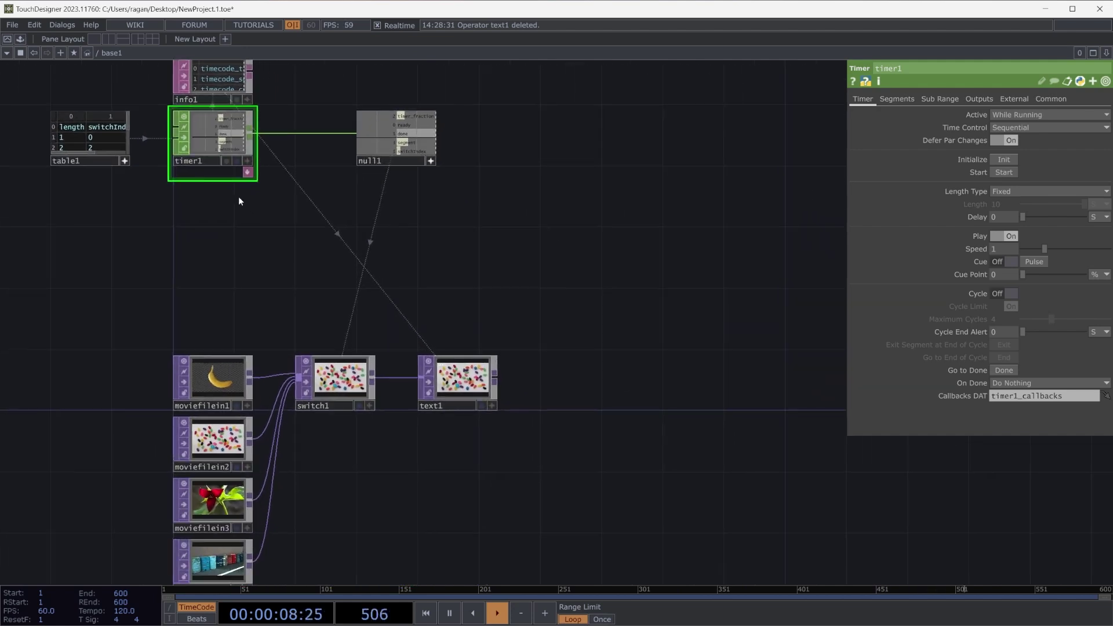
{"action": "middle_click_drag", "start_coordinate": [464, 404], "coordinate": [453, 398]}
{"action": "scroll", "coordinate": [453, 397], "scroll_direction": "up", "scroll_amount": 6}
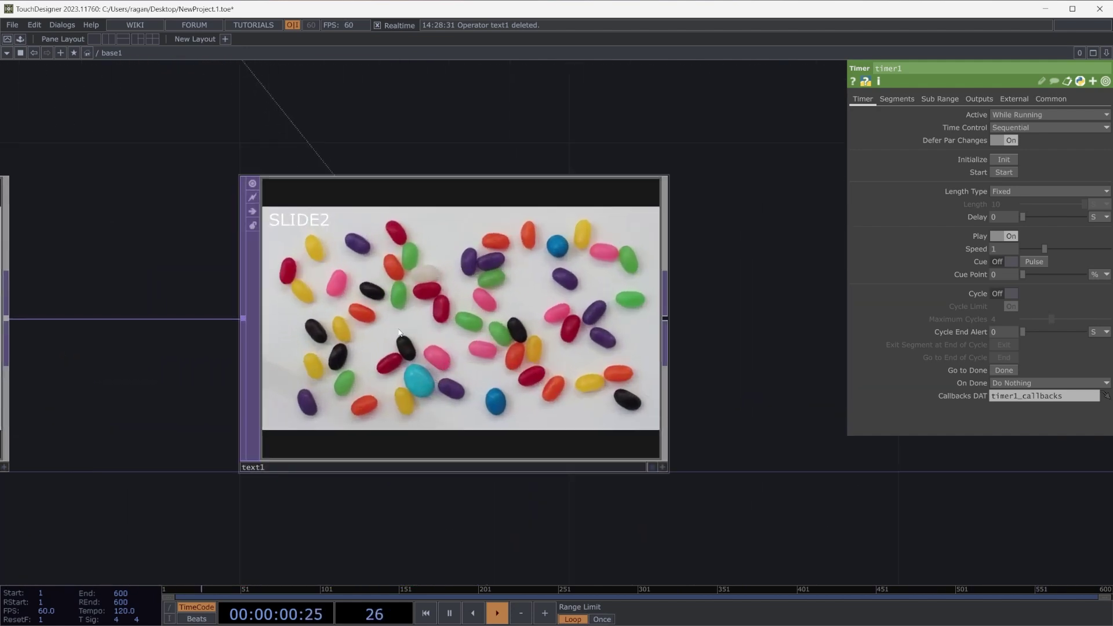
{"action": "left_click", "coordinate": [1012, 159]}
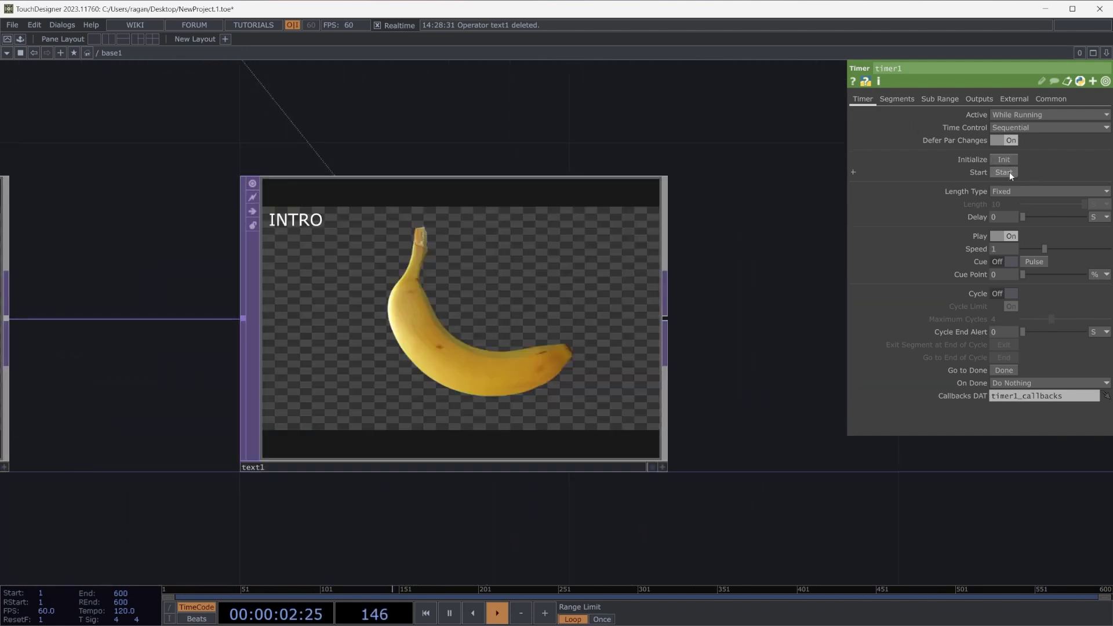
{"action": "left_click", "coordinate": [1009, 172]}
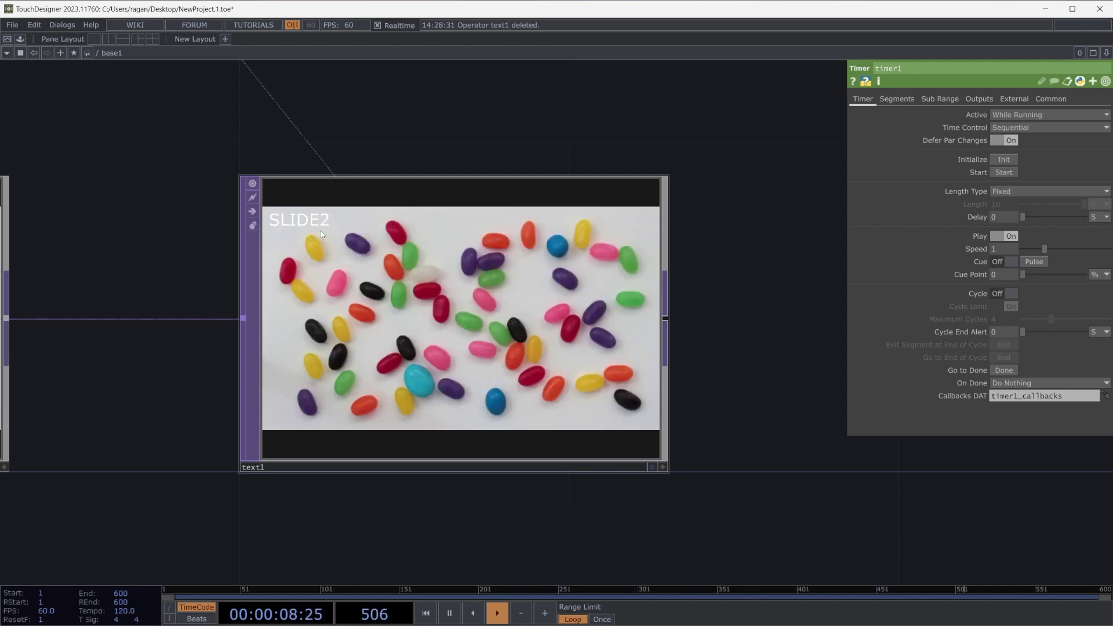
- Review the Timer CHOP's segment and switchIndex channels alongside the segment Table DAT
{"action": "scroll", "coordinate": [313, 238], "scroll_direction": "down", "scroll_amount": 5}
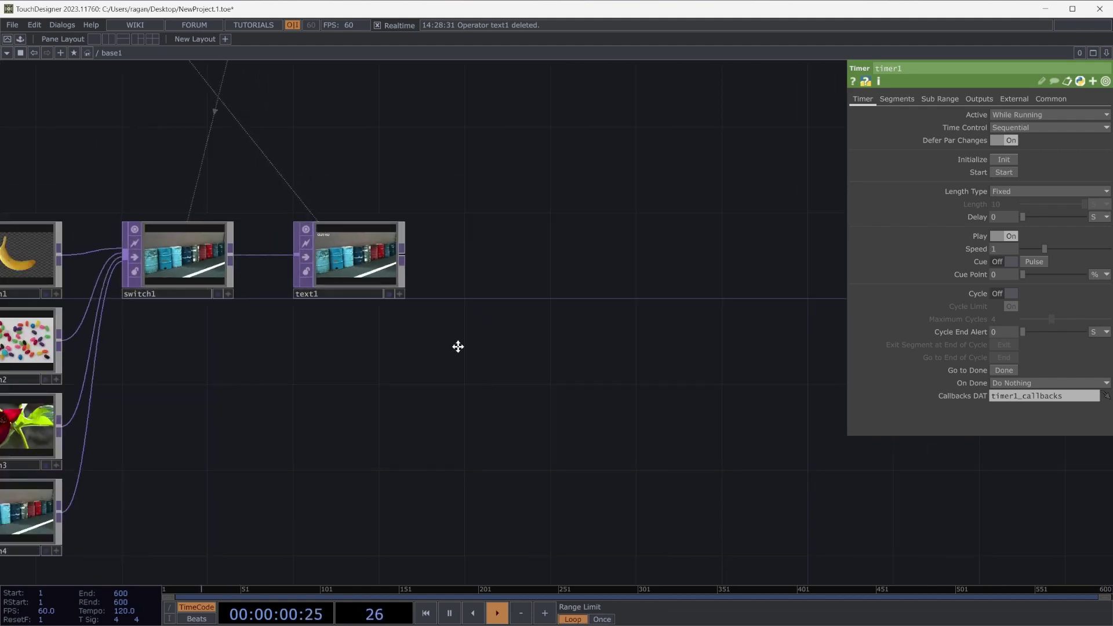
{"action": "left_click_drag", "start_coordinate": [458, 347], "coordinate": [721, 579]}
{"action": "left_click_drag", "start_coordinate": [370, 249], "coordinate": [456, 359]}
{"action": "scroll", "coordinate": [301, 206], "scroll_direction": "up", "scroll_amount": 5}
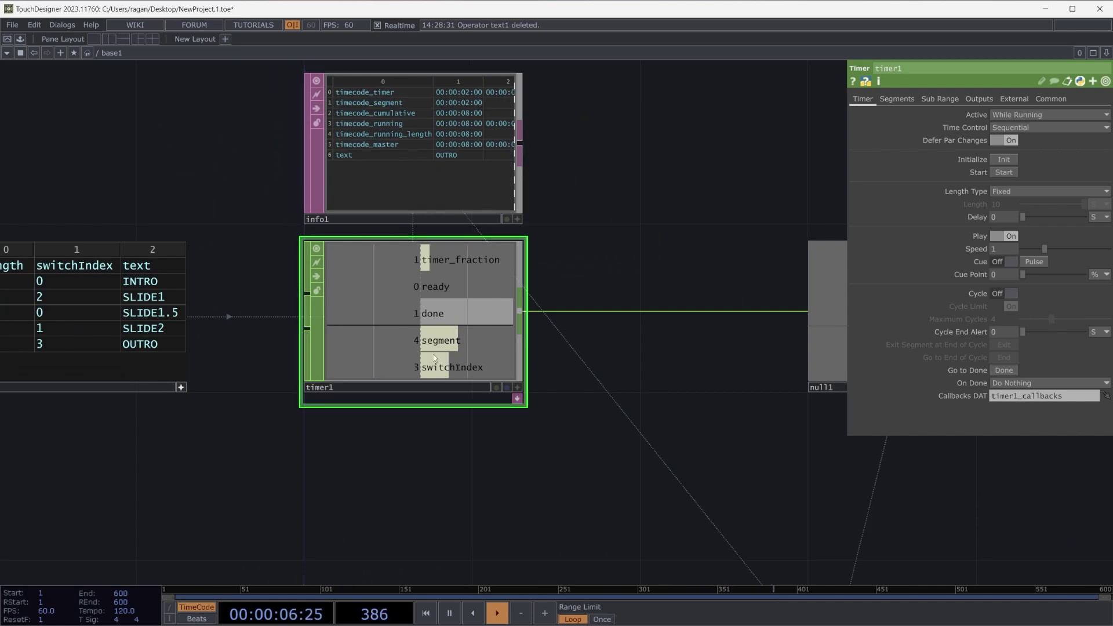
{"action": "left_click_drag", "start_coordinate": [332, 402], "coordinate": [432, 411]}
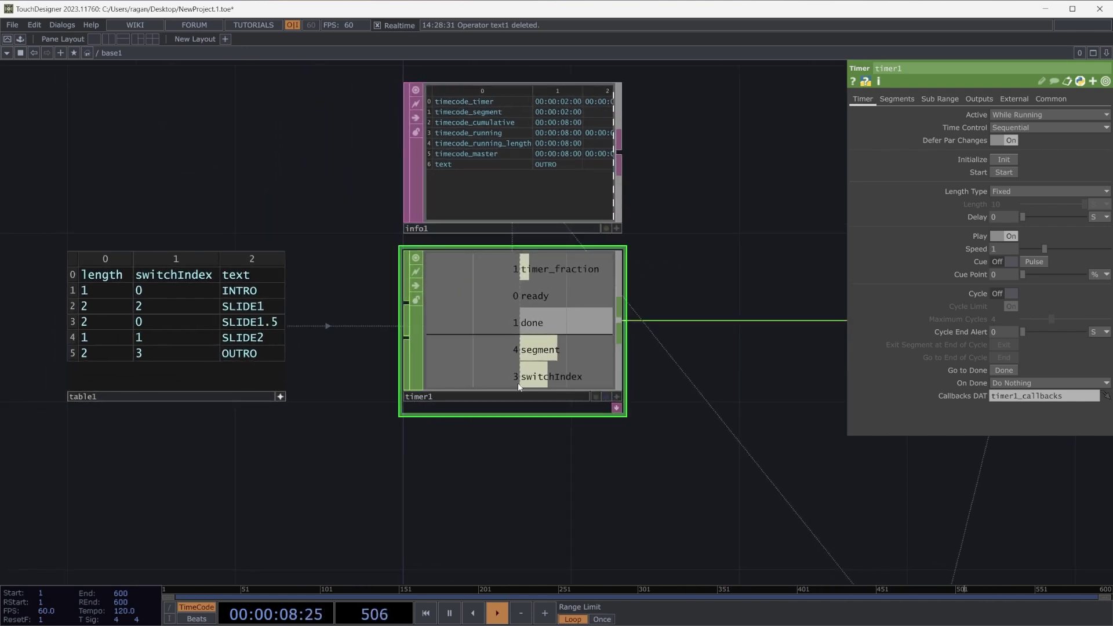